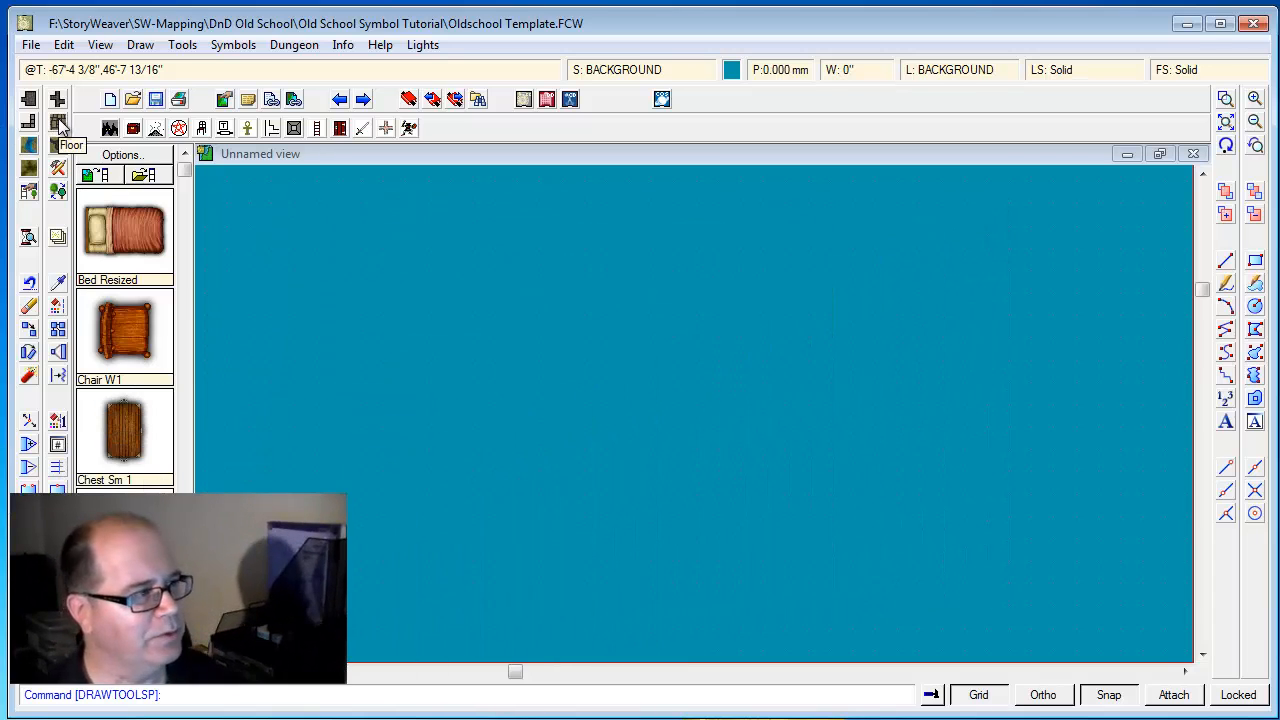
# Create a new floor drawing tool named "Floor, With Wall" based on the Floor, Default tool
pyautogui.click(58, 122)
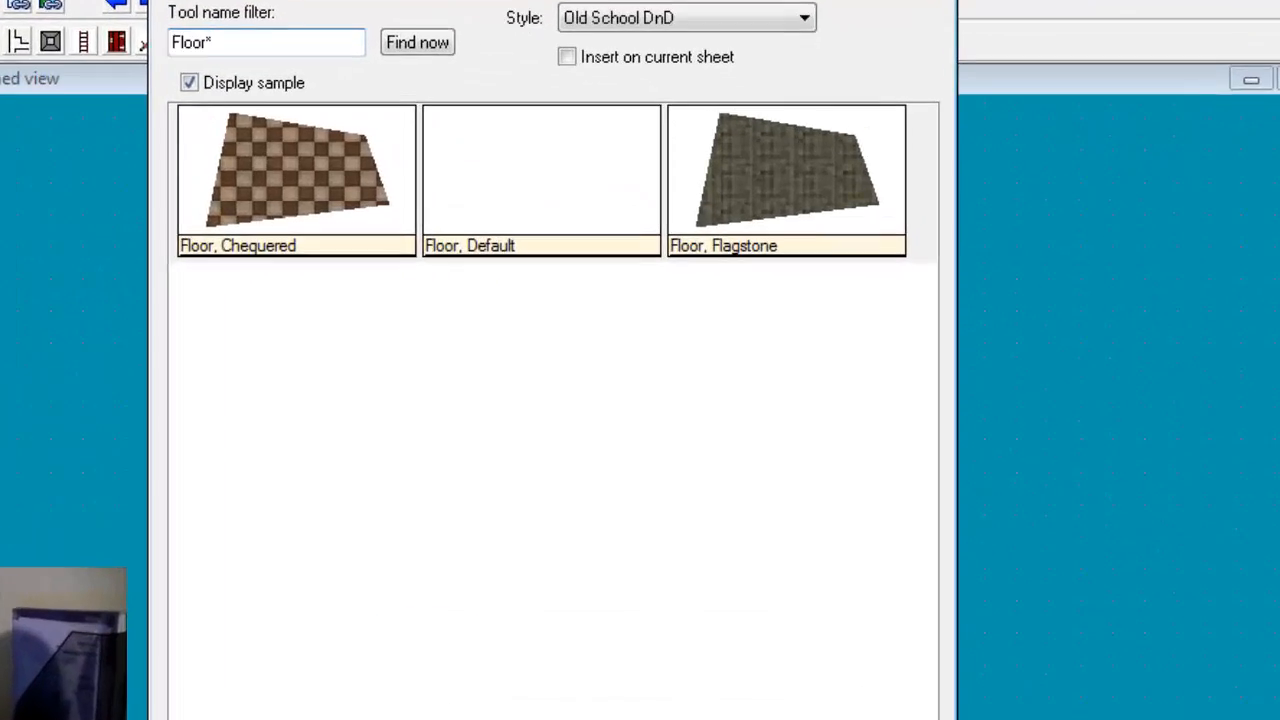
pyautogui.click(503, 636)
pyautogui.click(64, 685)
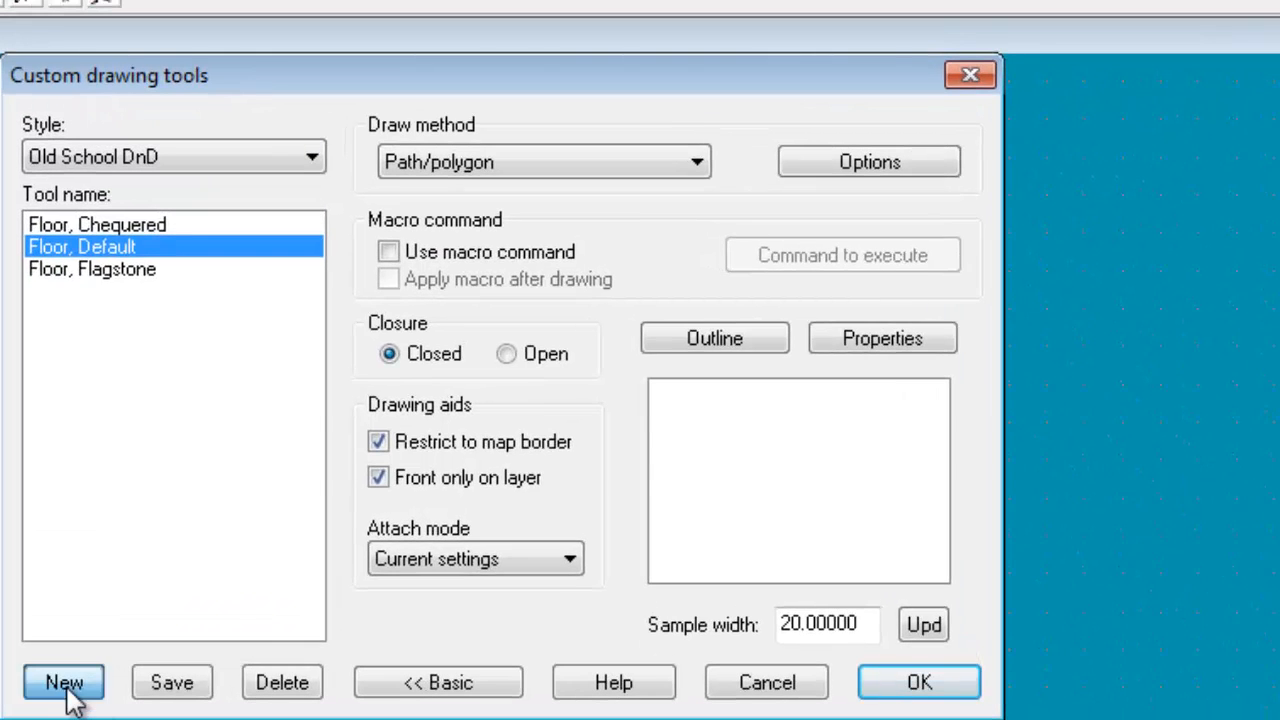
pyautogui.doubleClick(413, 377)
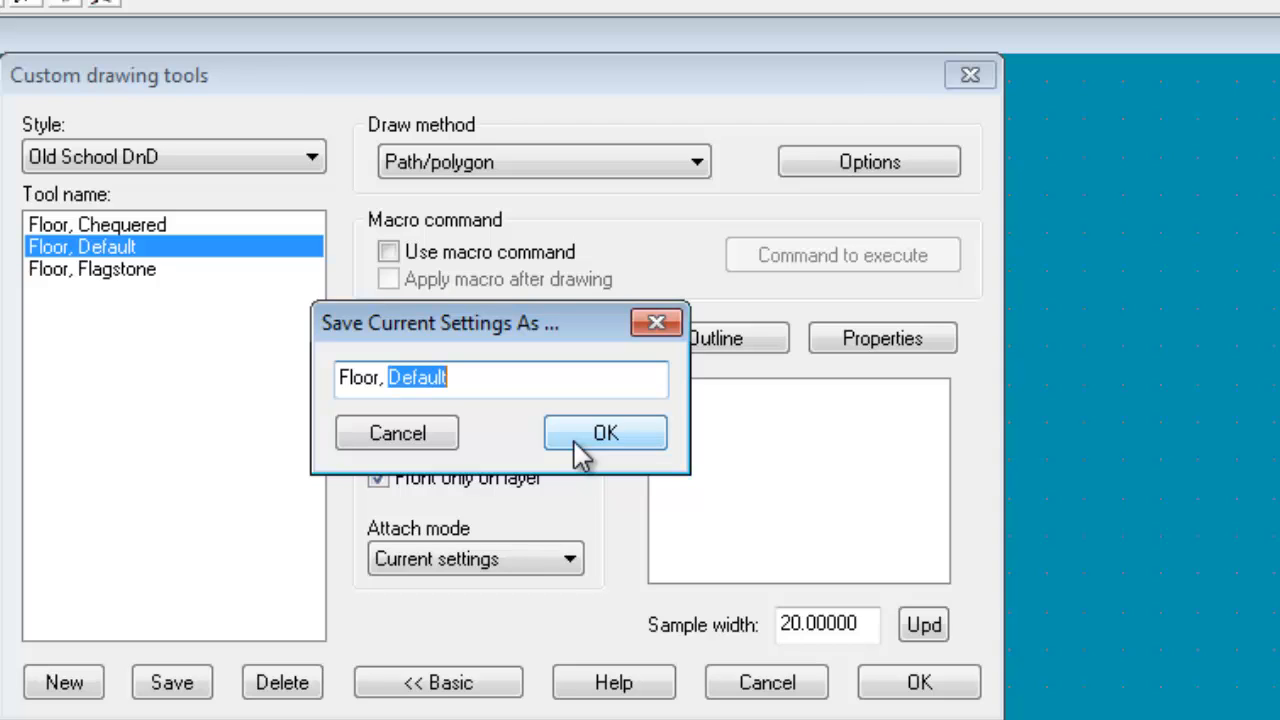
pyautogui.write('Wit')
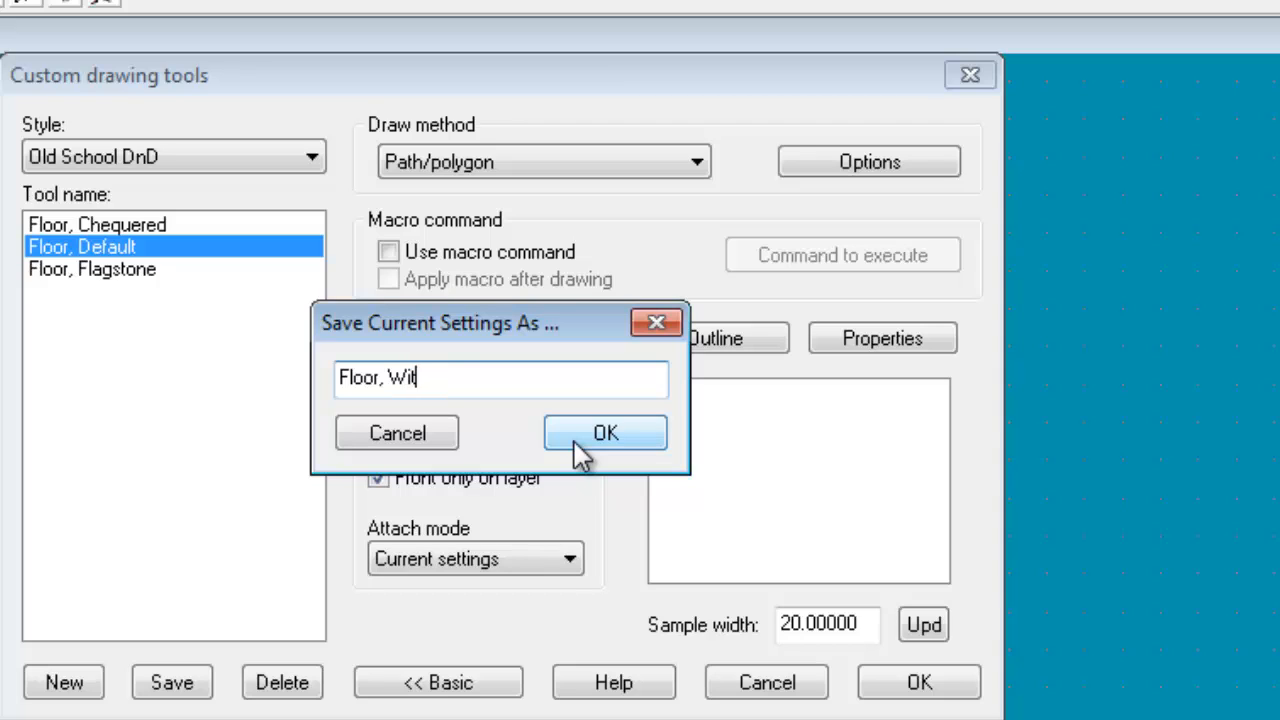
pyautogui.write('h Wall')
pyautogui.click(574, 441)
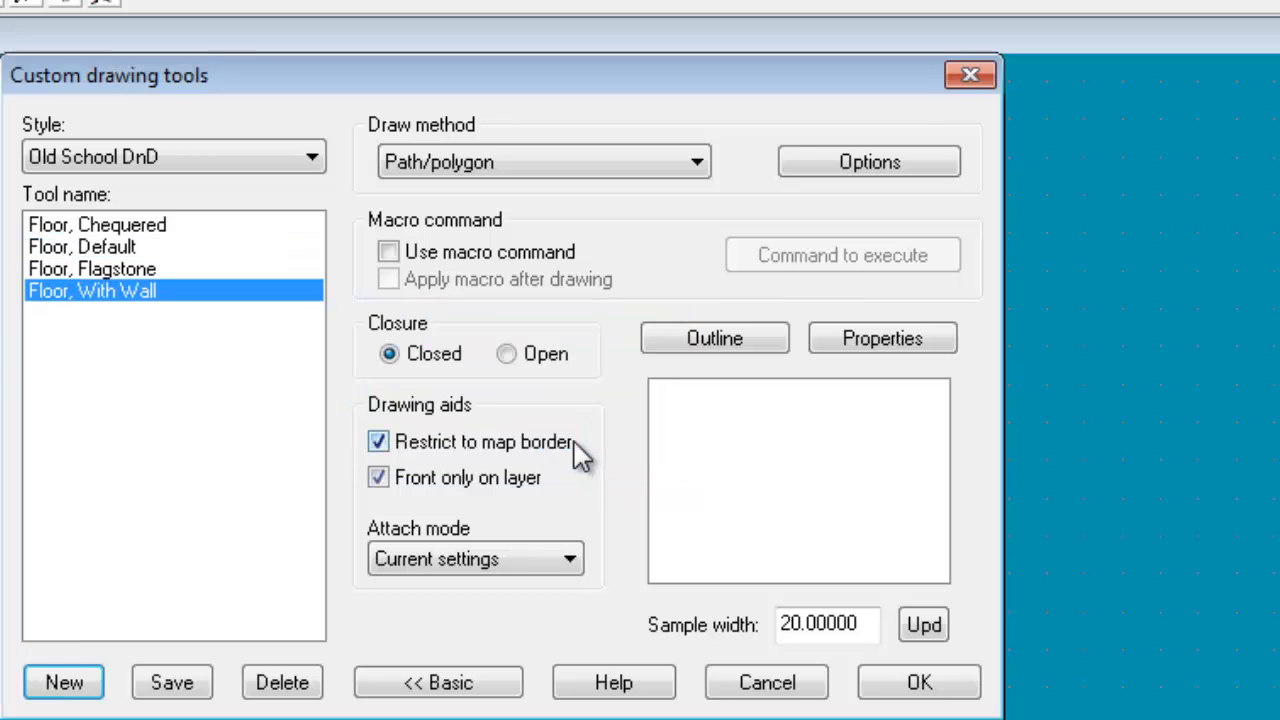
# Check the new tool's main properties, keeping them as they are, and set its outline to Extra entity
pyautogui.click(869, 342)
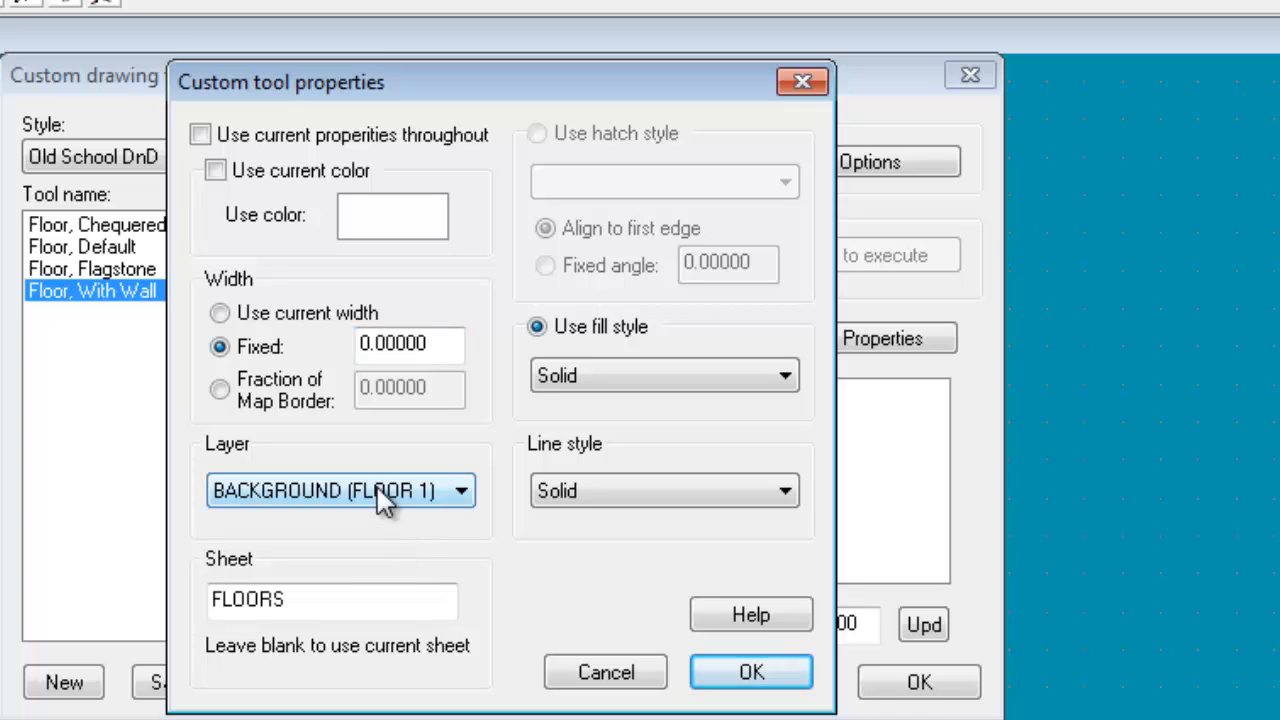
pyautogui.click(778, 677)
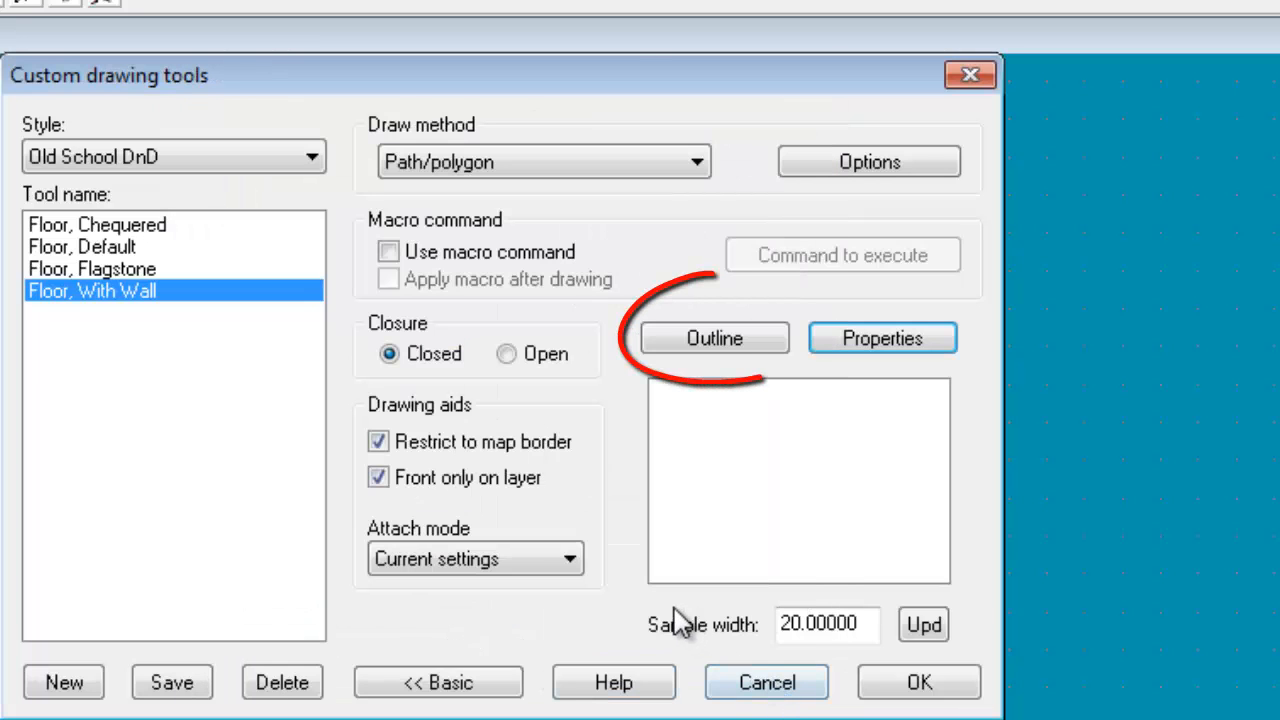
pyautogui.click(708, 341)
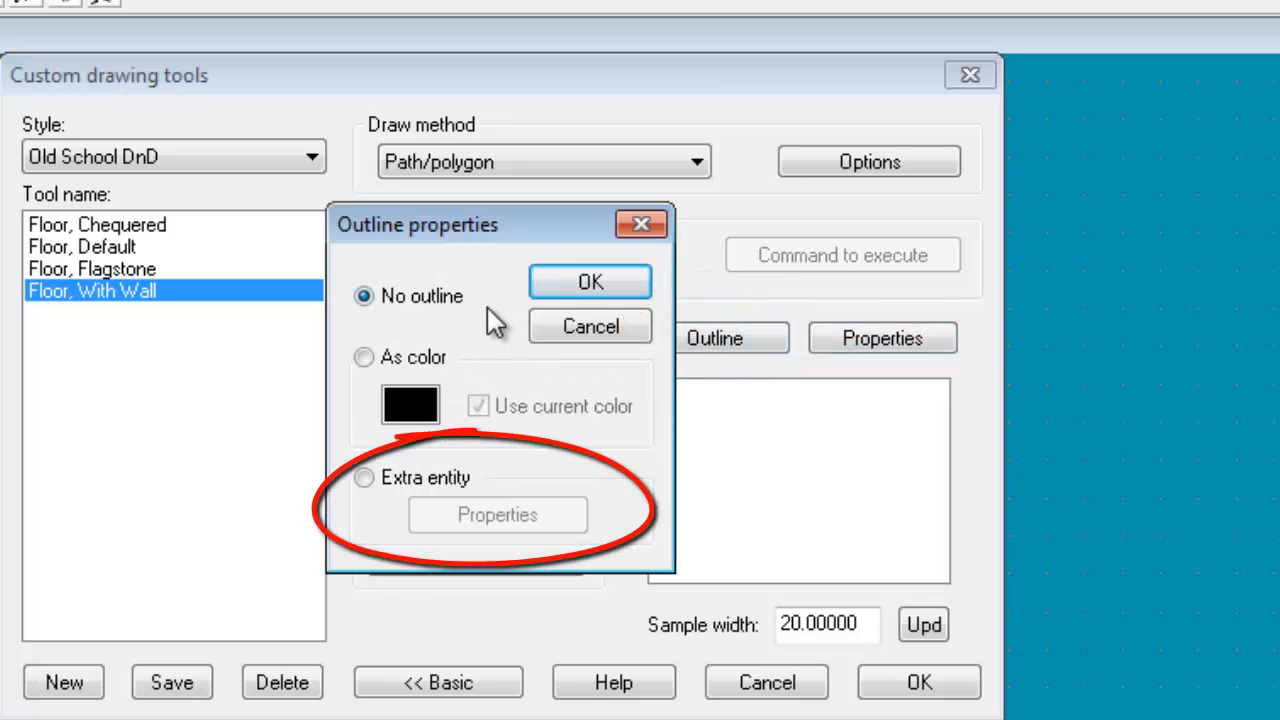
pyautogui.click(451, 492)
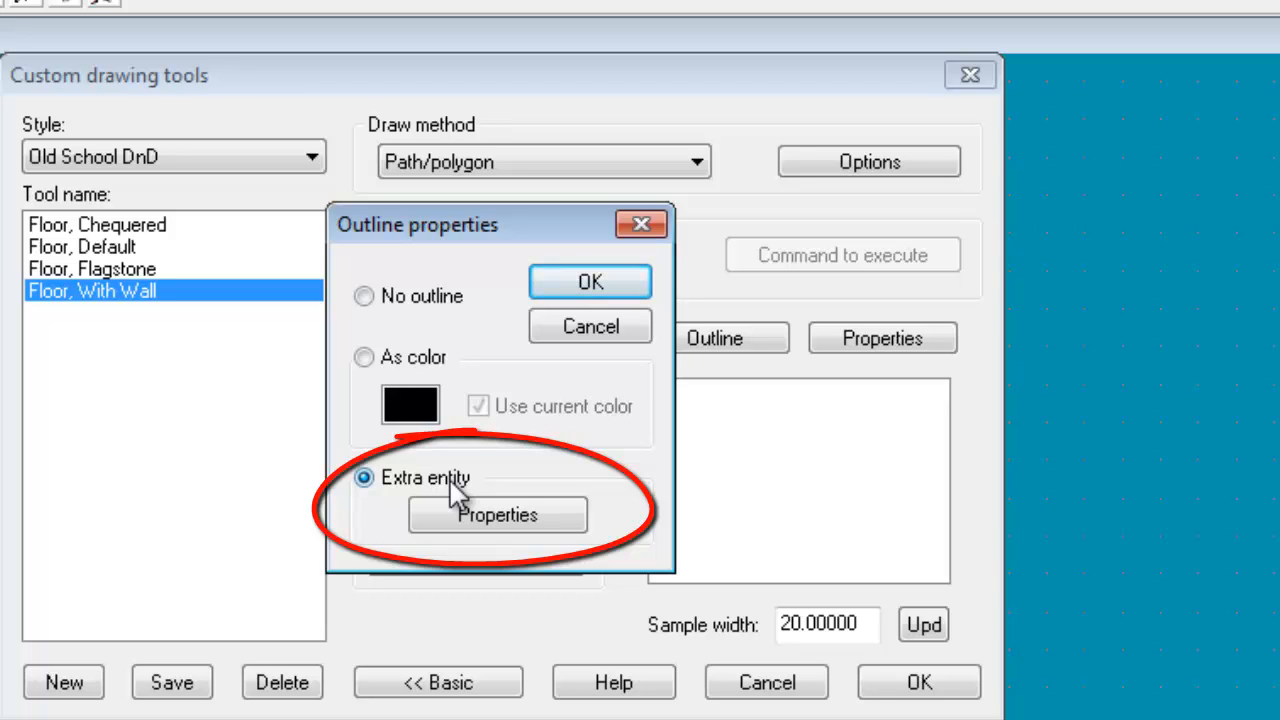
# Set the outline entity's color to dark teal, palette color 66
pyautogui.click(485, 522)
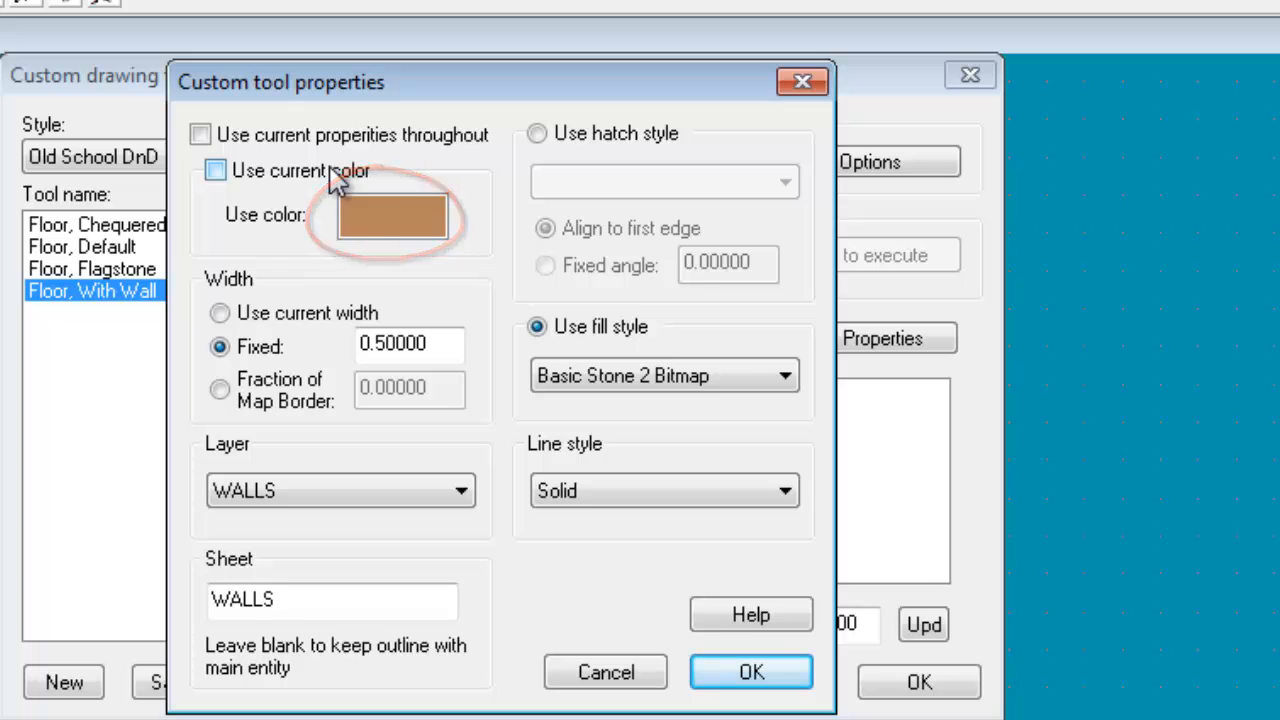
pyautogui.click(365, 210)
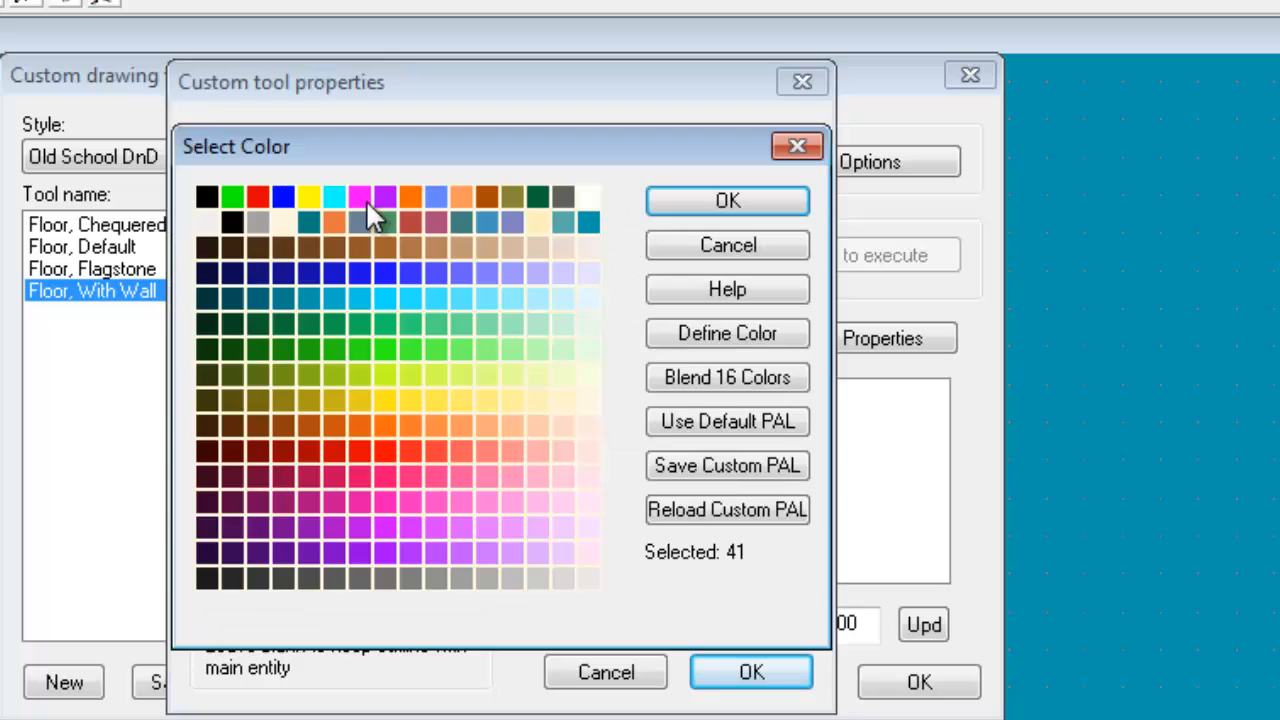
pyautogui.click(255, 300)
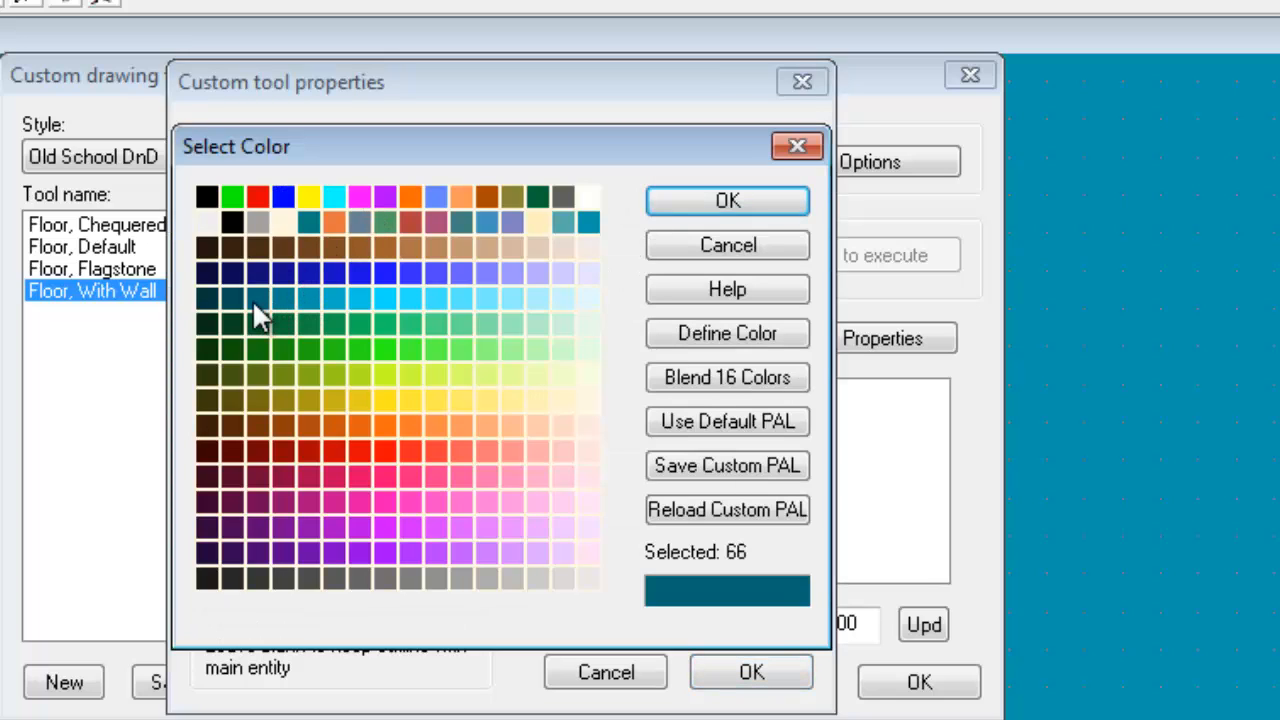
pyautogui.click(711, 205)
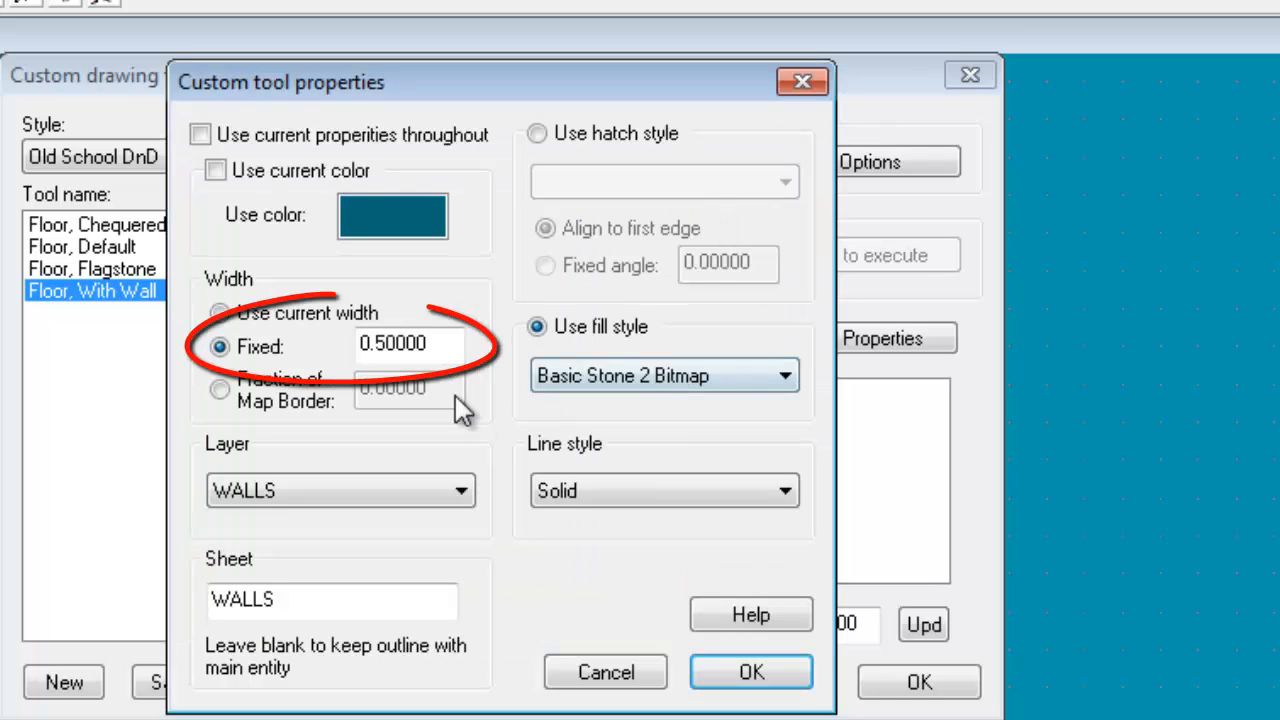
# Give the outline a fixed width of 1, keeping both its layer and its sheet on WALLS
pyautogui.moveTo(433, 343); pyautogui.dragTo(278, 348)
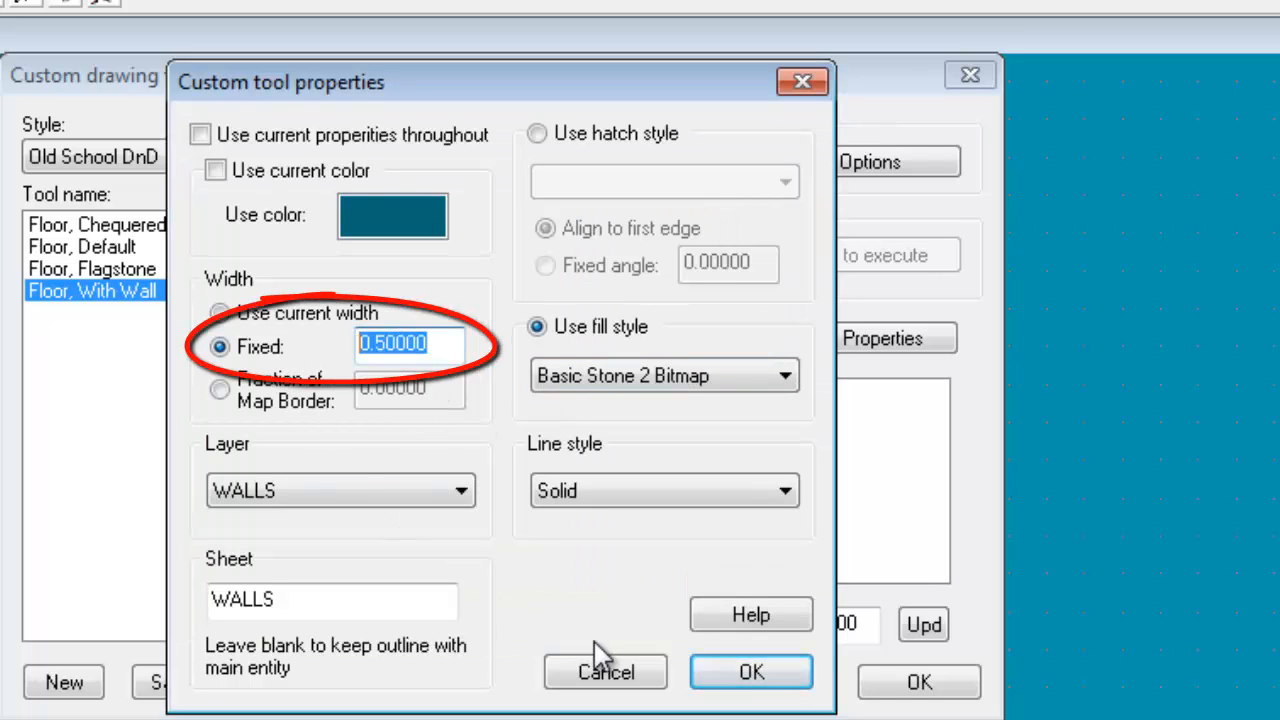
pyautogui.write('1')
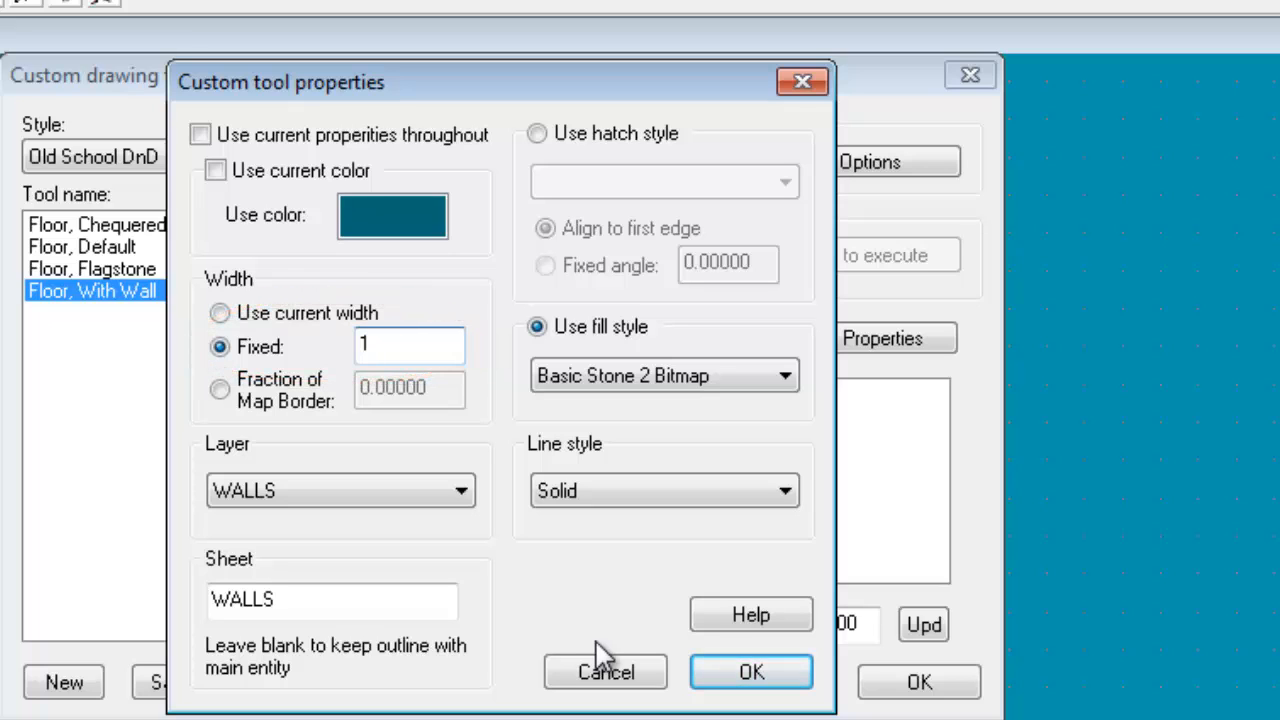
pyautogui.click(292, 488)
pyautogui.click(292, 488)
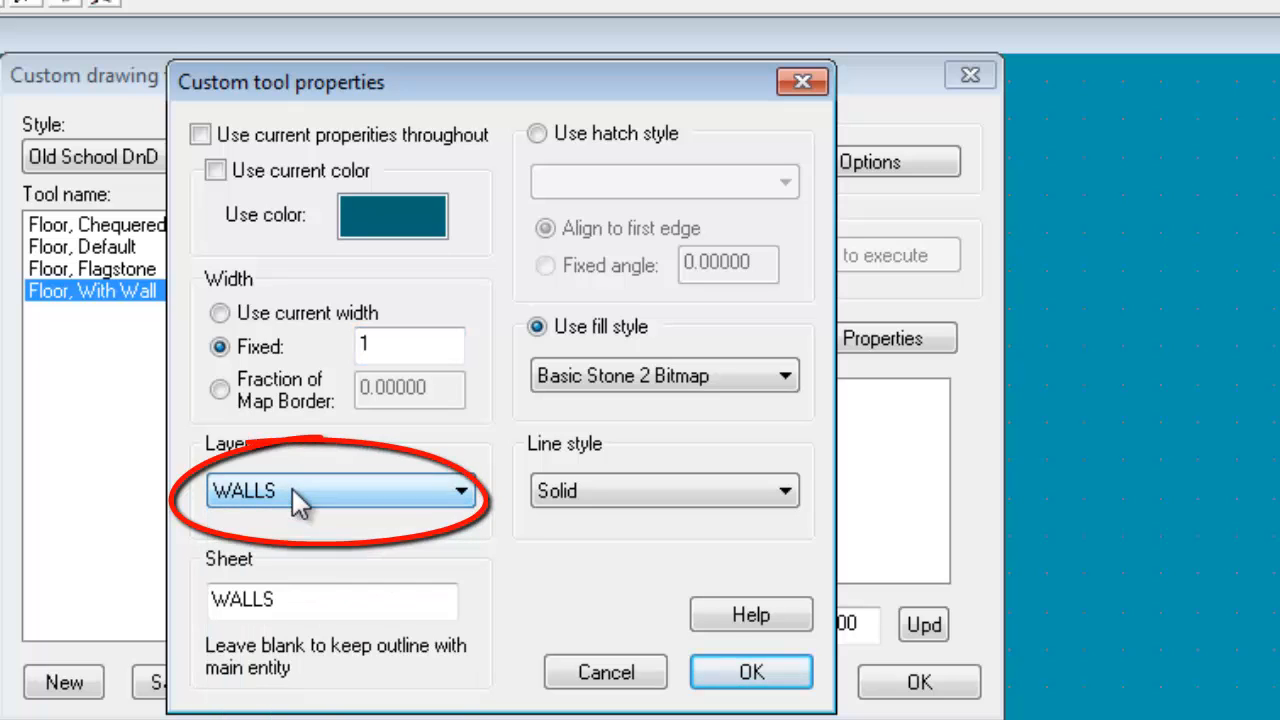
pyautogui.click(320, 596)
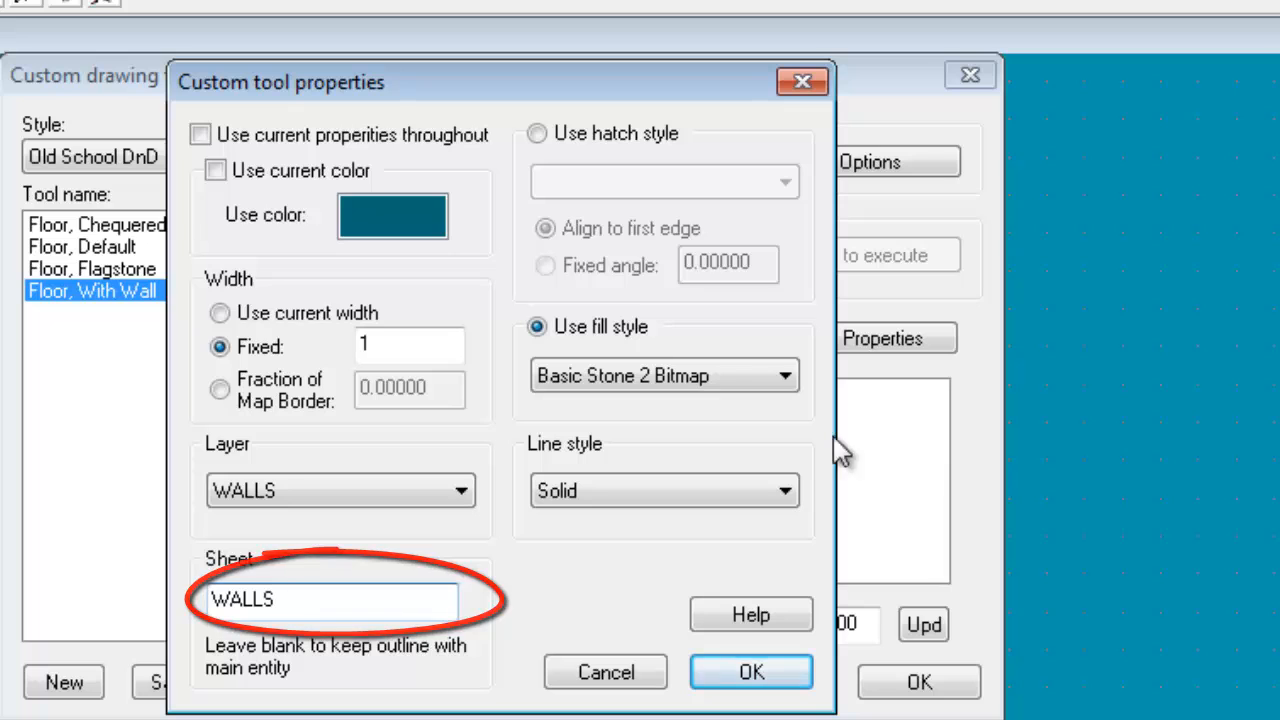
# Set the outline's fill style to Solid and save the Floor, With Wall tool's settings
pyautogui.click(712, 376)
pyautogui.moveTo(795, 540); pyautogui.dragTo(782, 719)
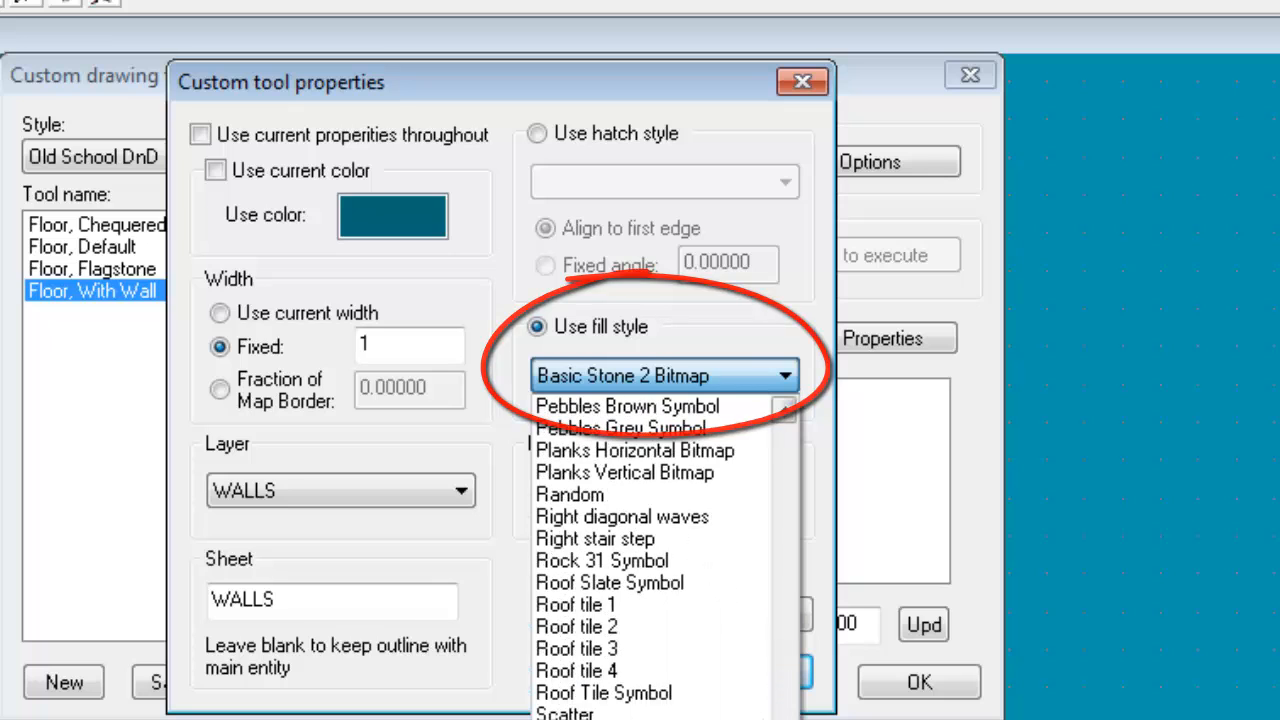
pyautogui.click(680, 718)
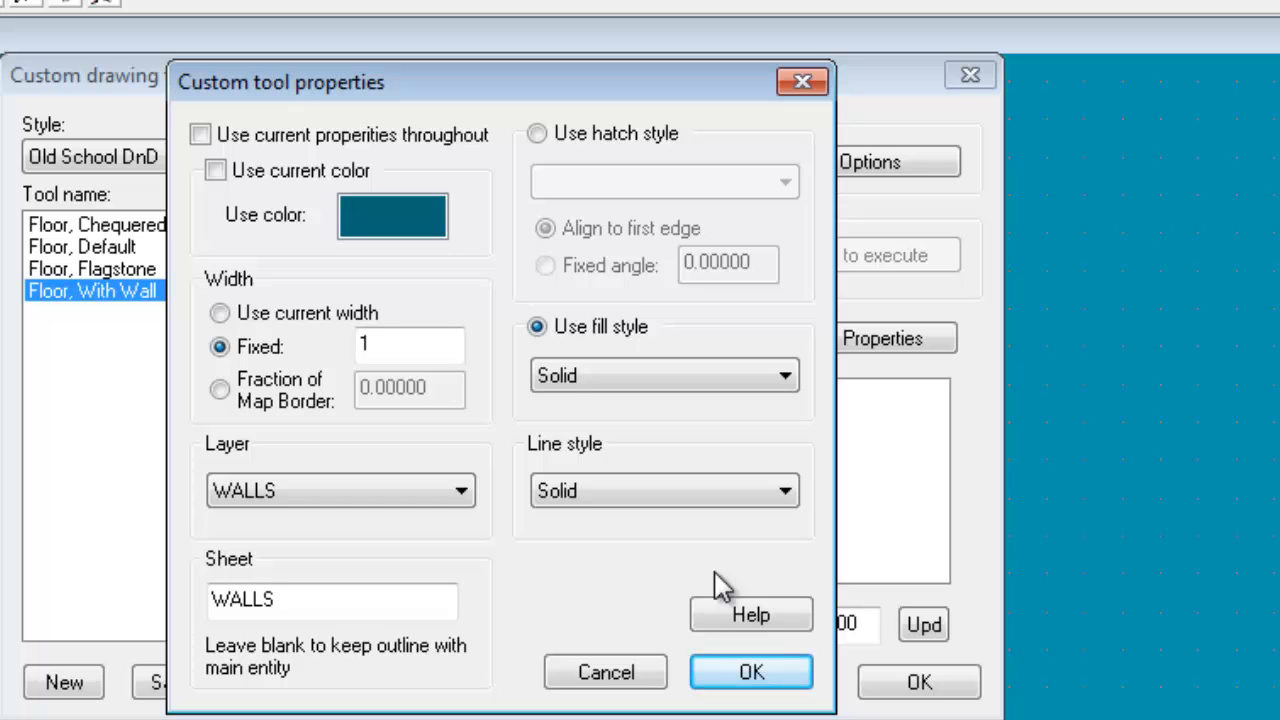
pyautogui.click(752, 680)
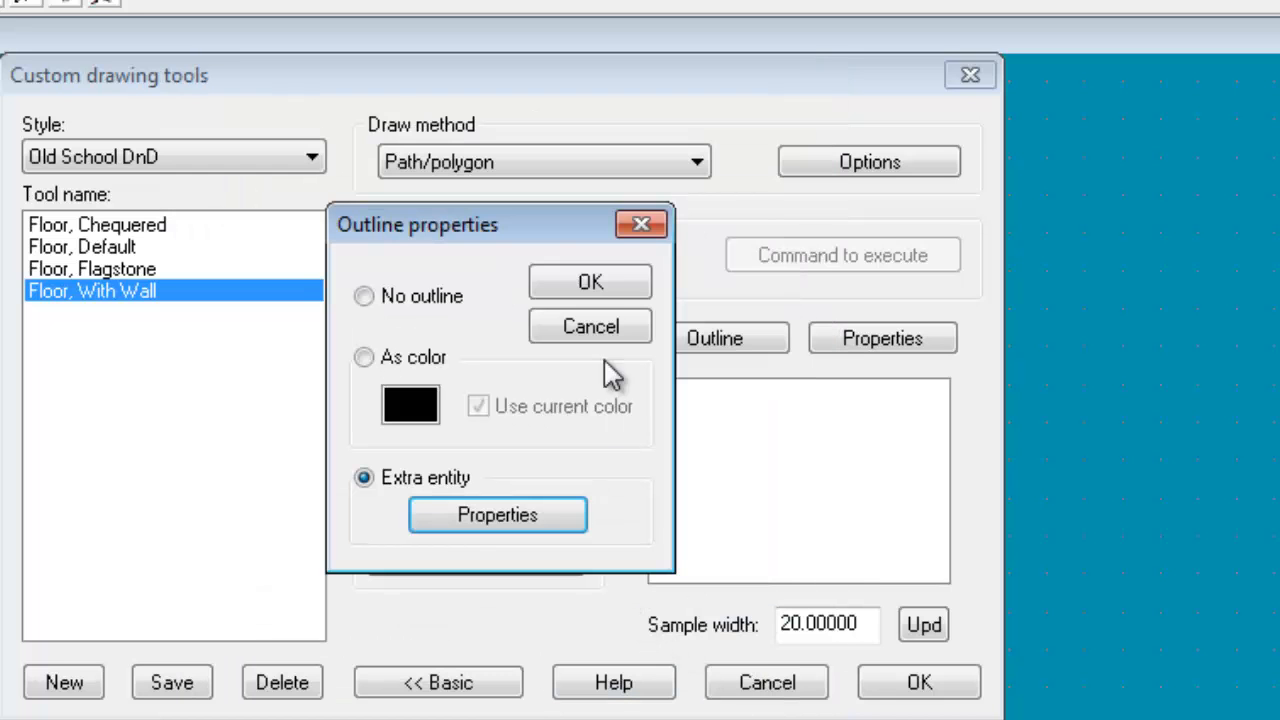
pyautogui.click(592, 284)
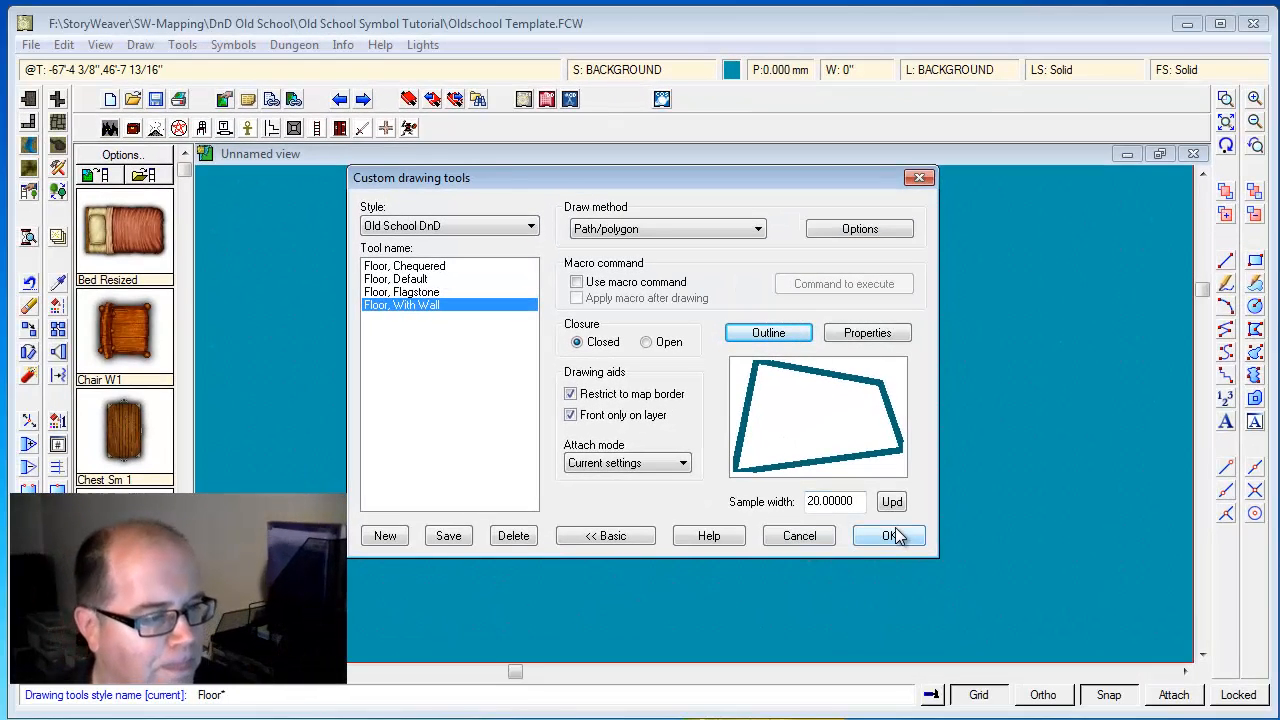
pyautogui.click(893, 537)
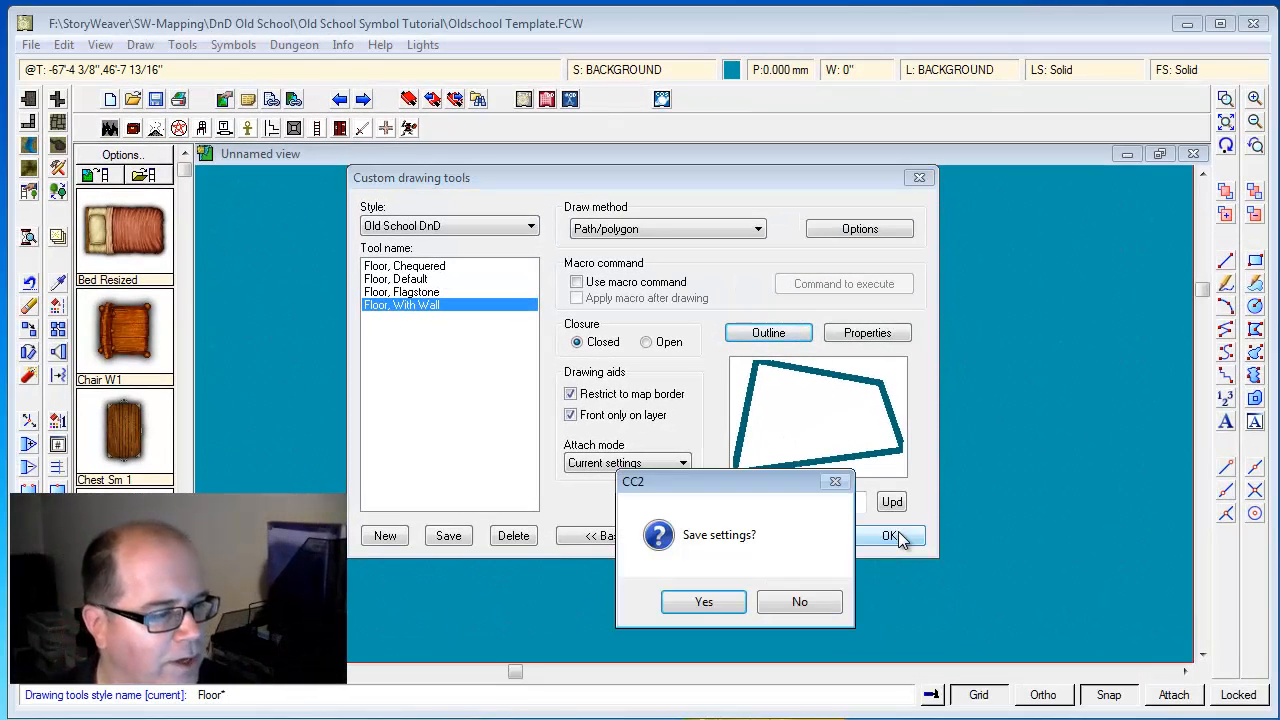
pyautogui.click(703, 602)
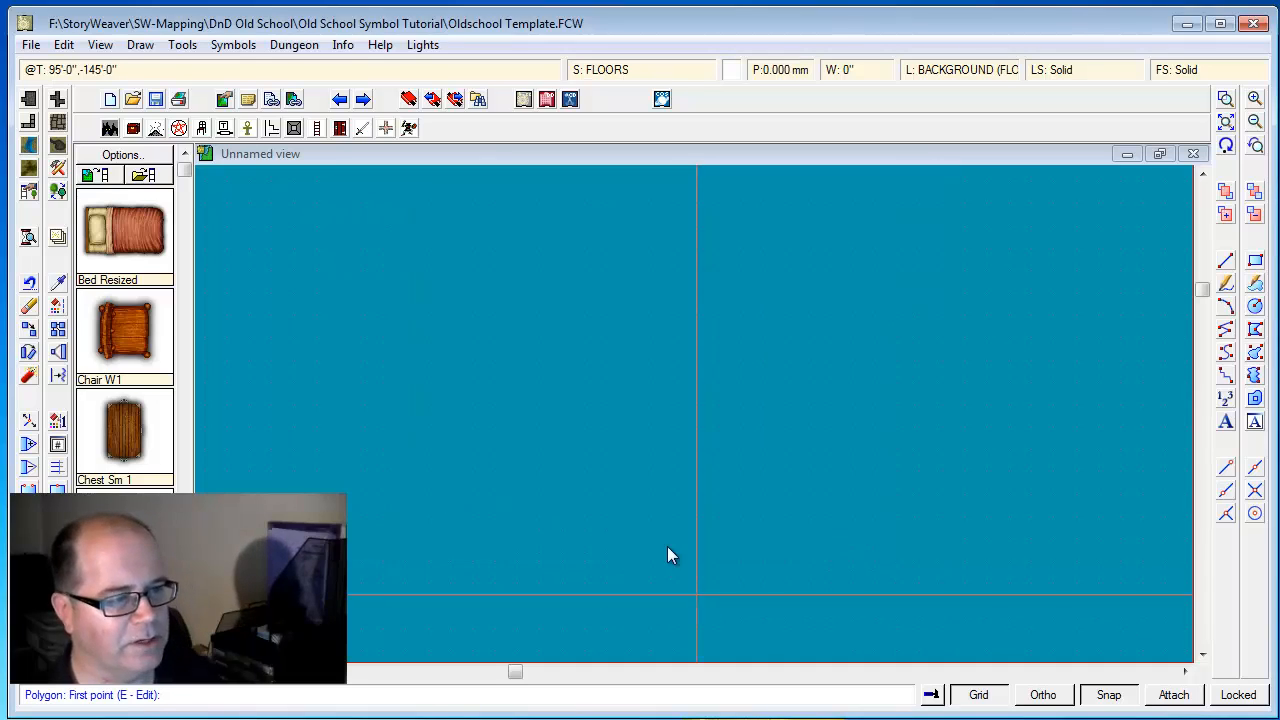
# Start a Floor, With Wall polygon, tracing the floor plan's long upper edge and an eastern room about 40 ft wide
pyautogui.click(46, 124)
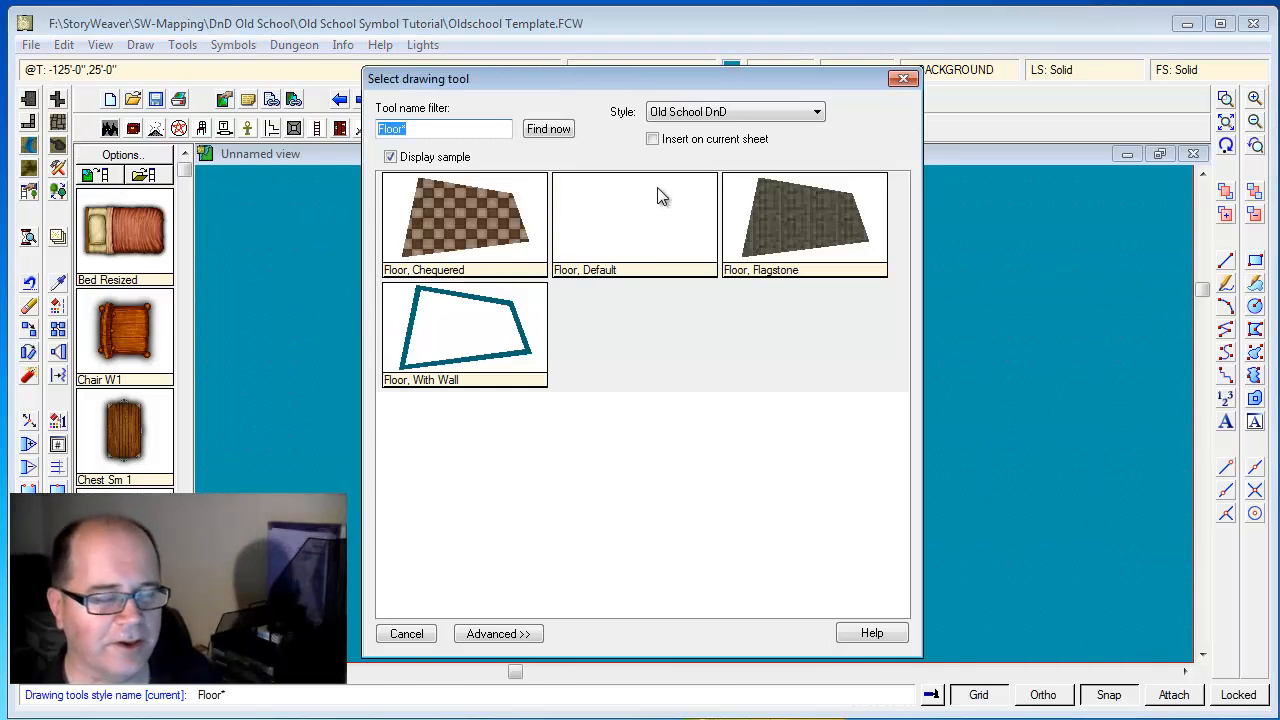
pyautogui.doubleClick(472, 327)
pyautogui.click(472, 270)
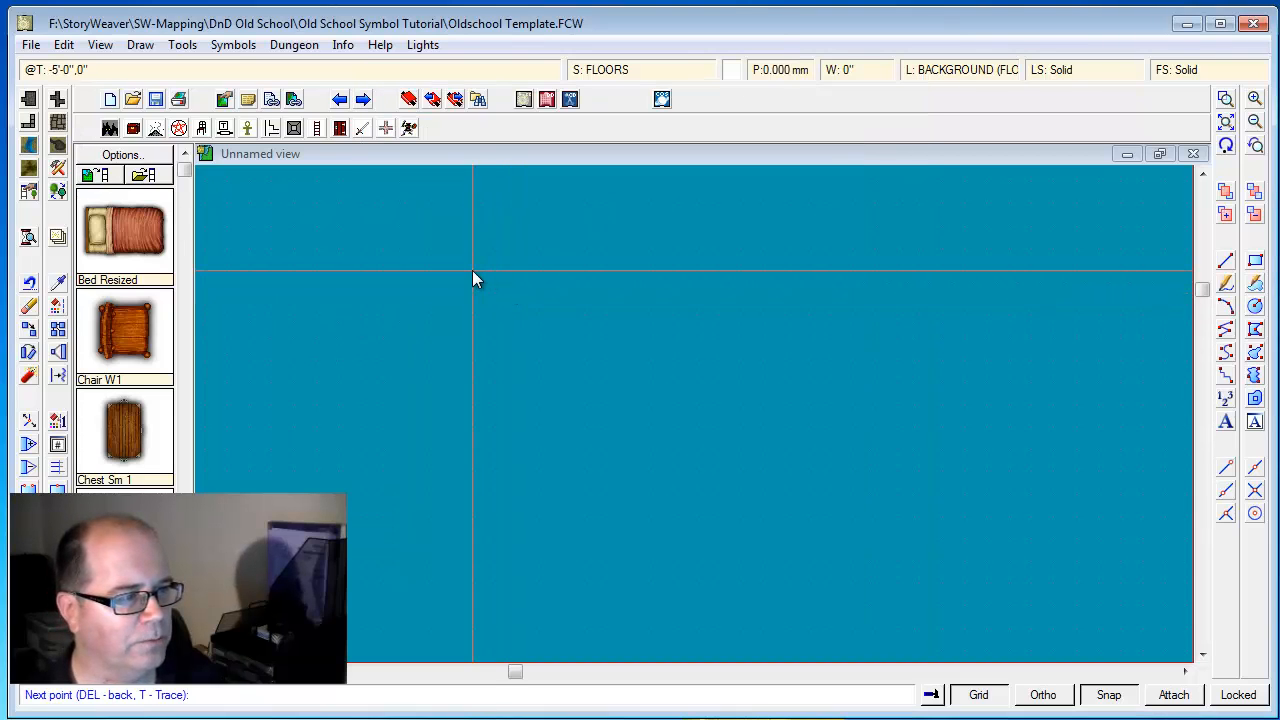
pyautogui.click(697, 270)
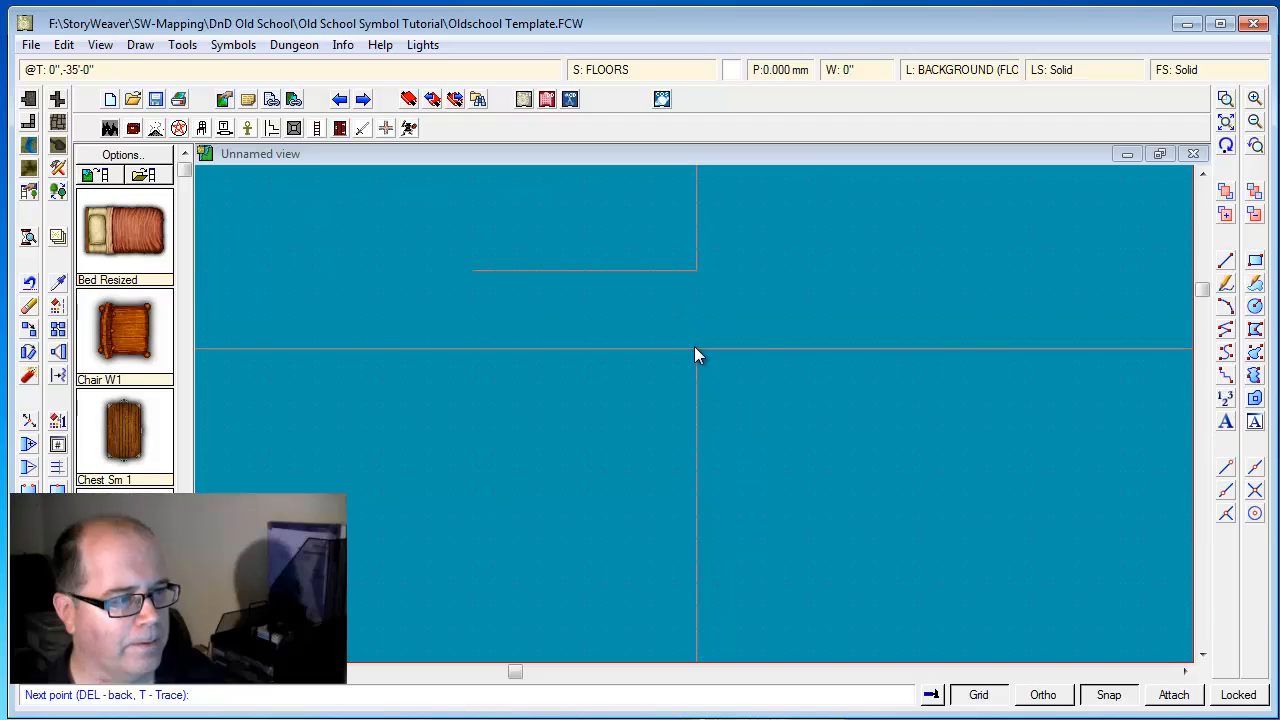
pyautogui.click(697, 349)
pyautogui.click(785, 349)
pyautogui.click(785, 448)
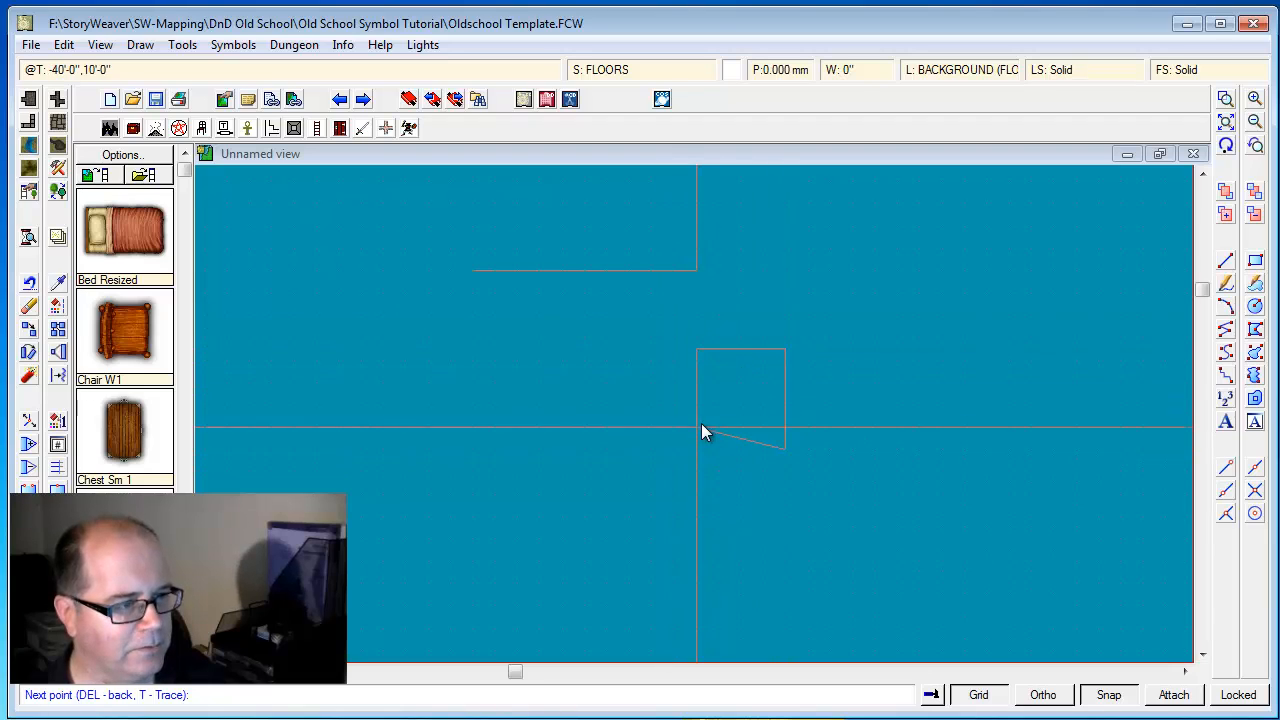
pyautogui.click(693, 449)
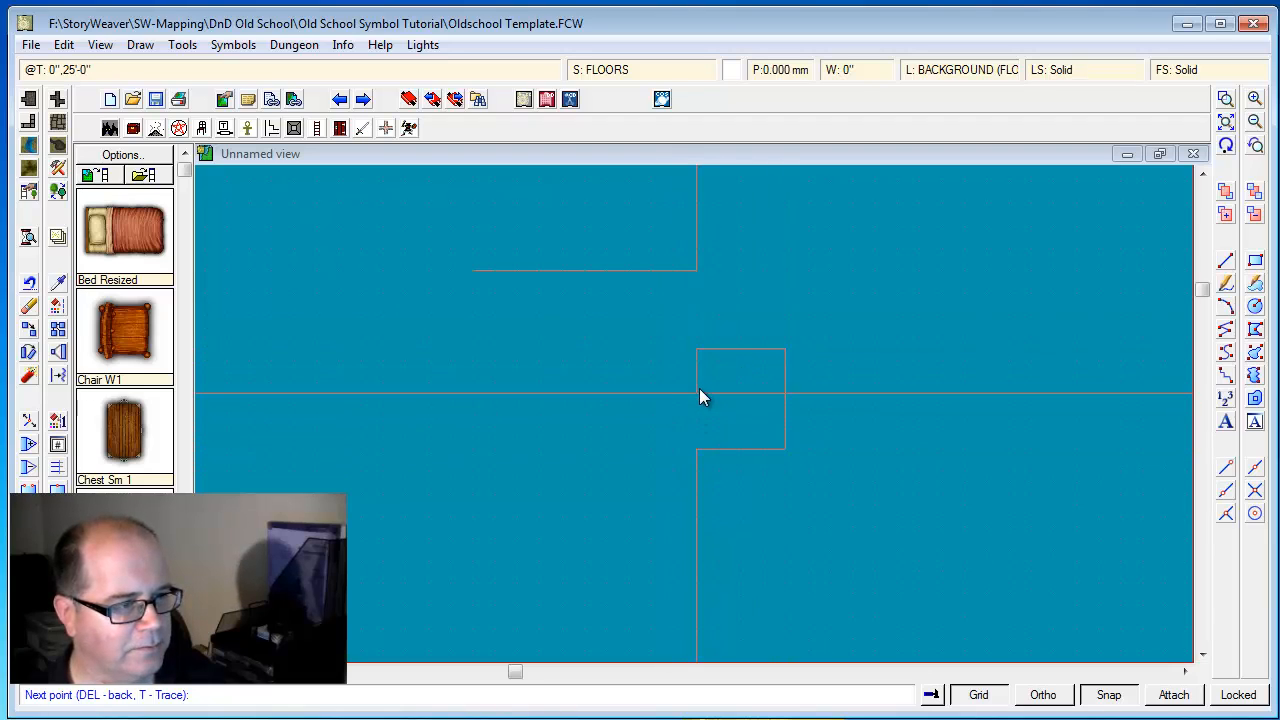
# Continue the polygon around a second rectangular room west of the first, with a 5 ft deep doorway opening in its upper wall
pyautogui.click(675, 370)
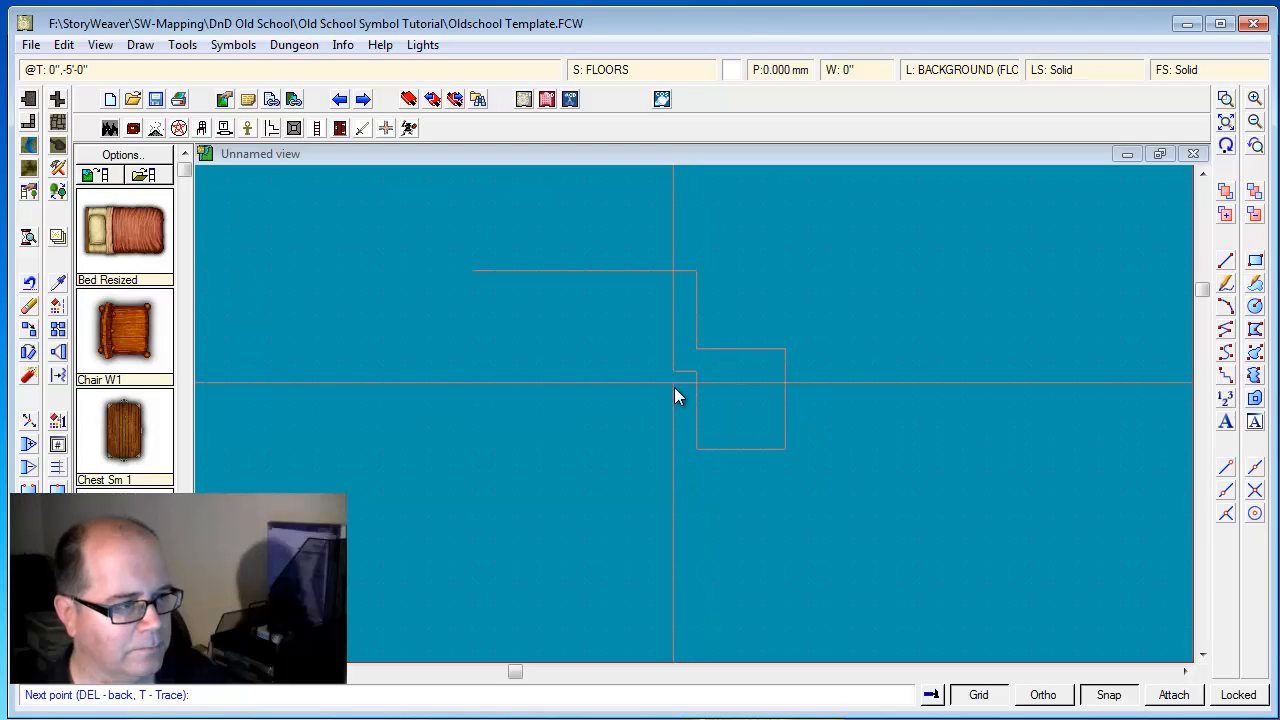
pyautogui.click(674, 384)
pyautogui.click(686, 385)
pyautogui.click(687, 451)
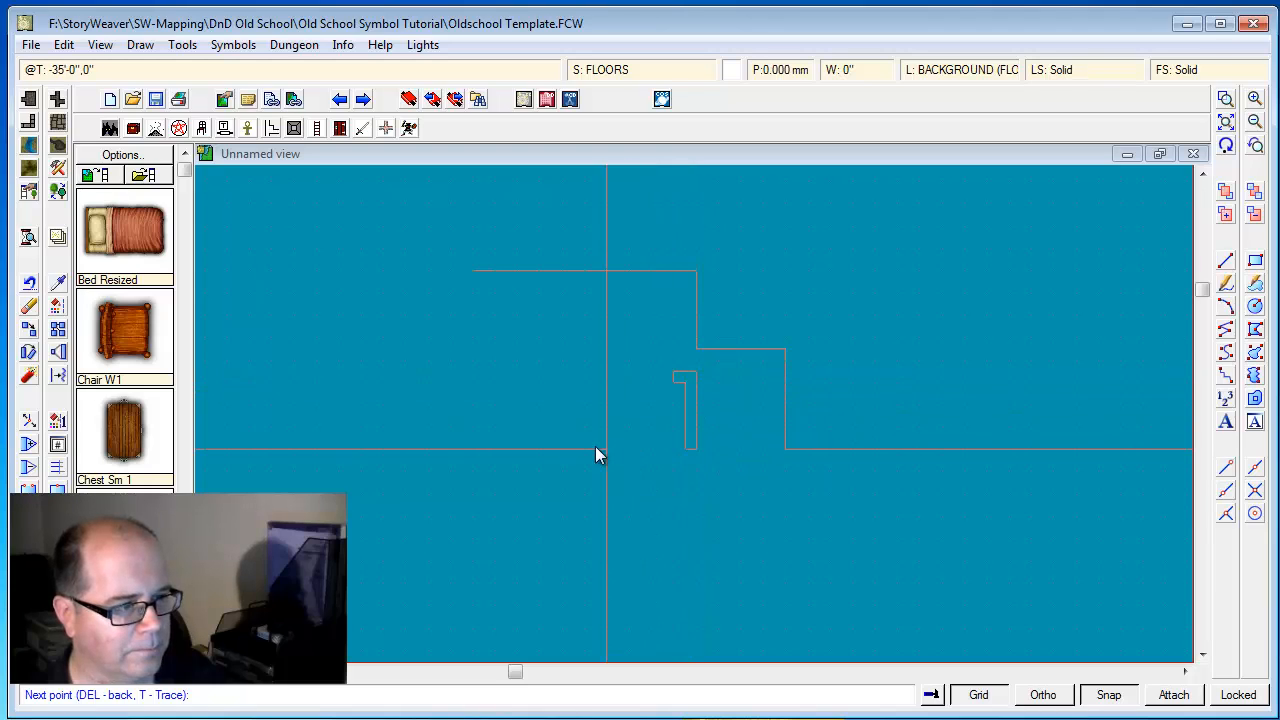
pyautogui.click(582, 380)
pyautogui.click(582, 380)
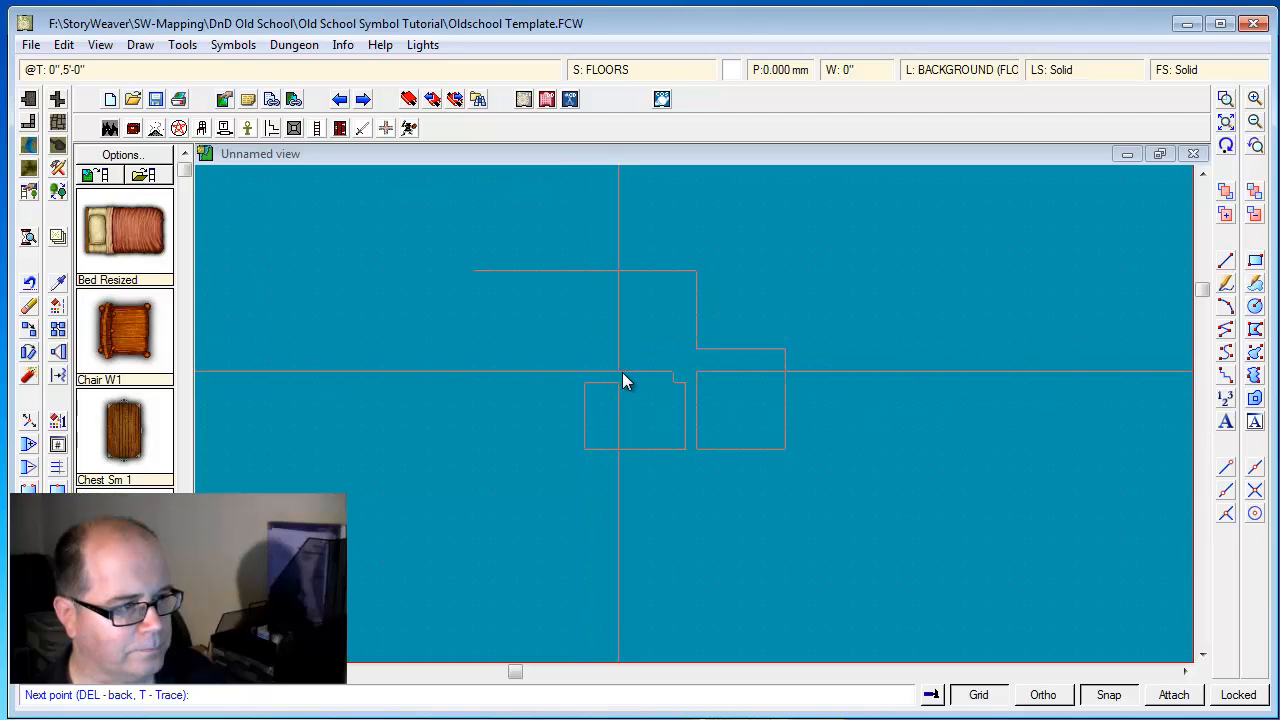
pyautogui.click(648, 371)
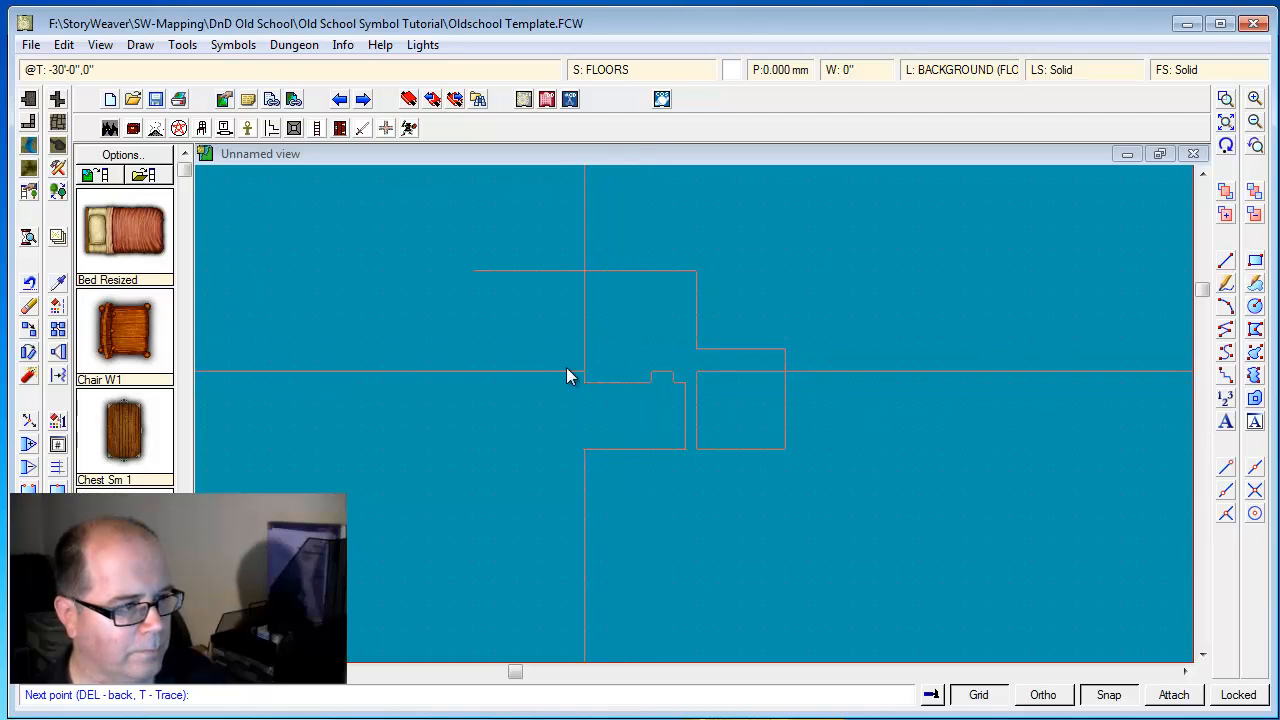
pyautogui.click(586, 370)
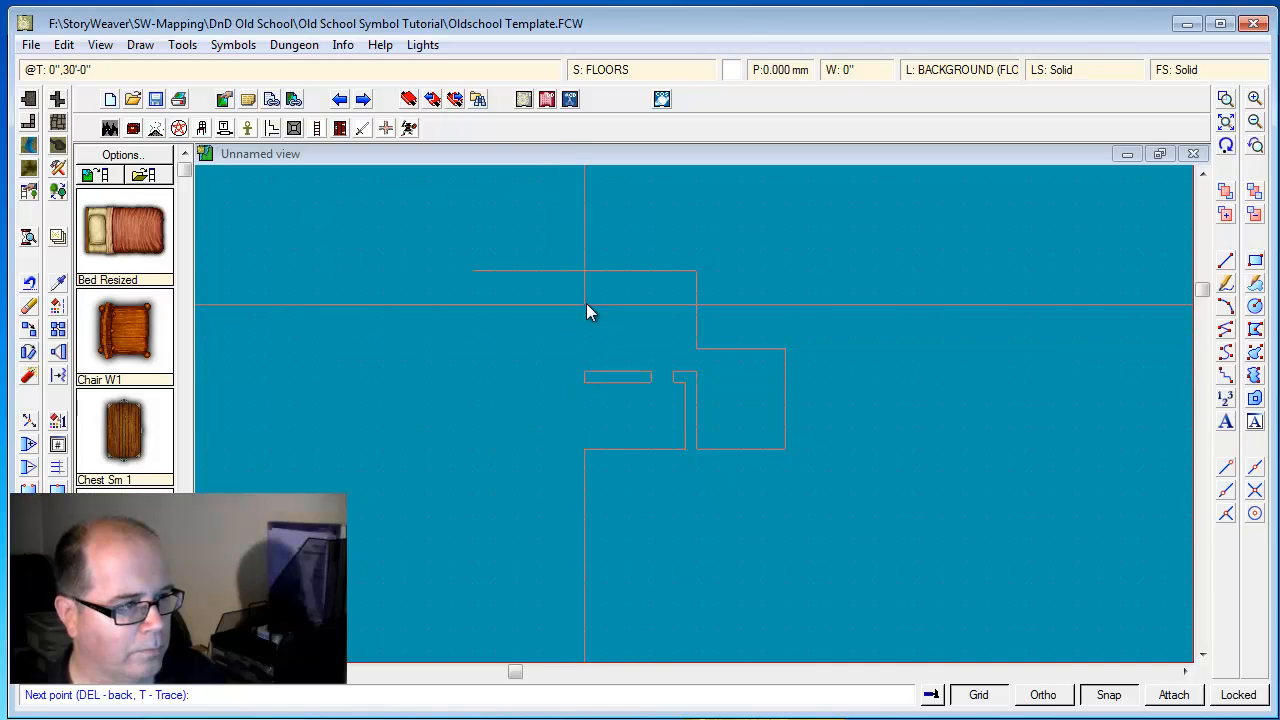
# Continue the polygon along the corridor's 25 ft eastern side and around the eastern, southern and western edges of an octagonal room
pyautogui.click(539, 292)
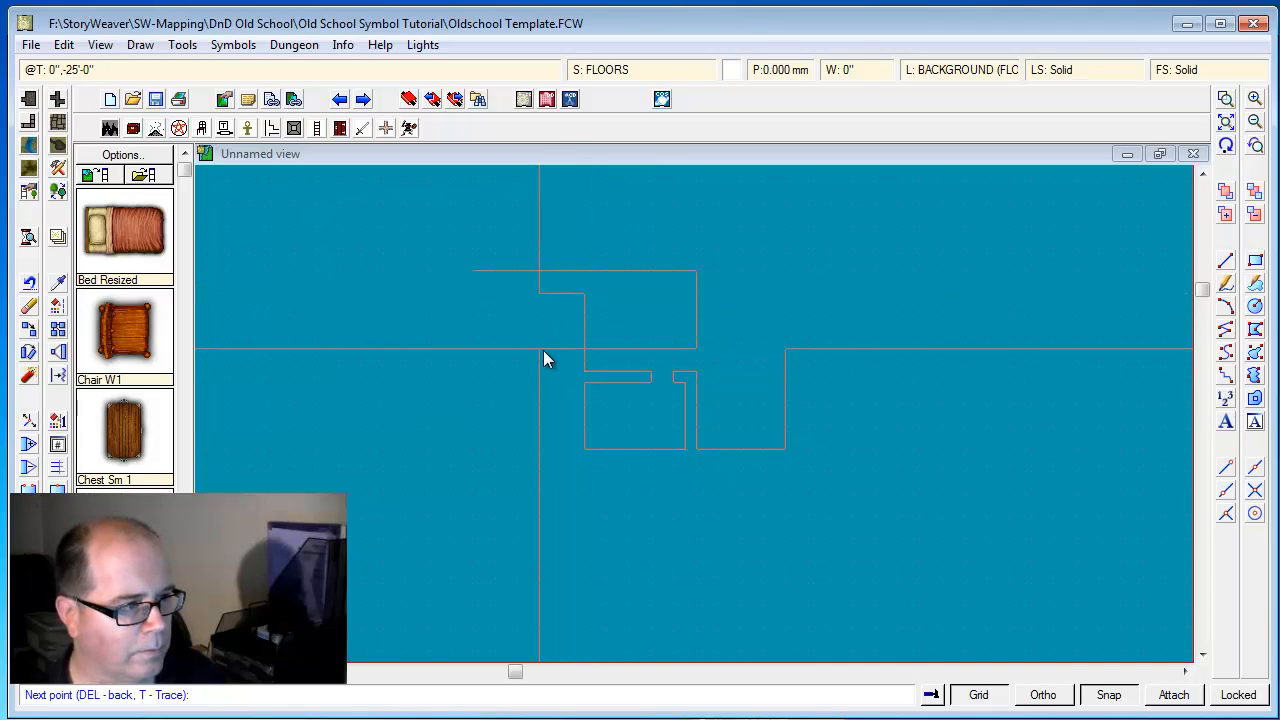
pyautogui.click(543, 350)
pyautogui.click(560, 369)
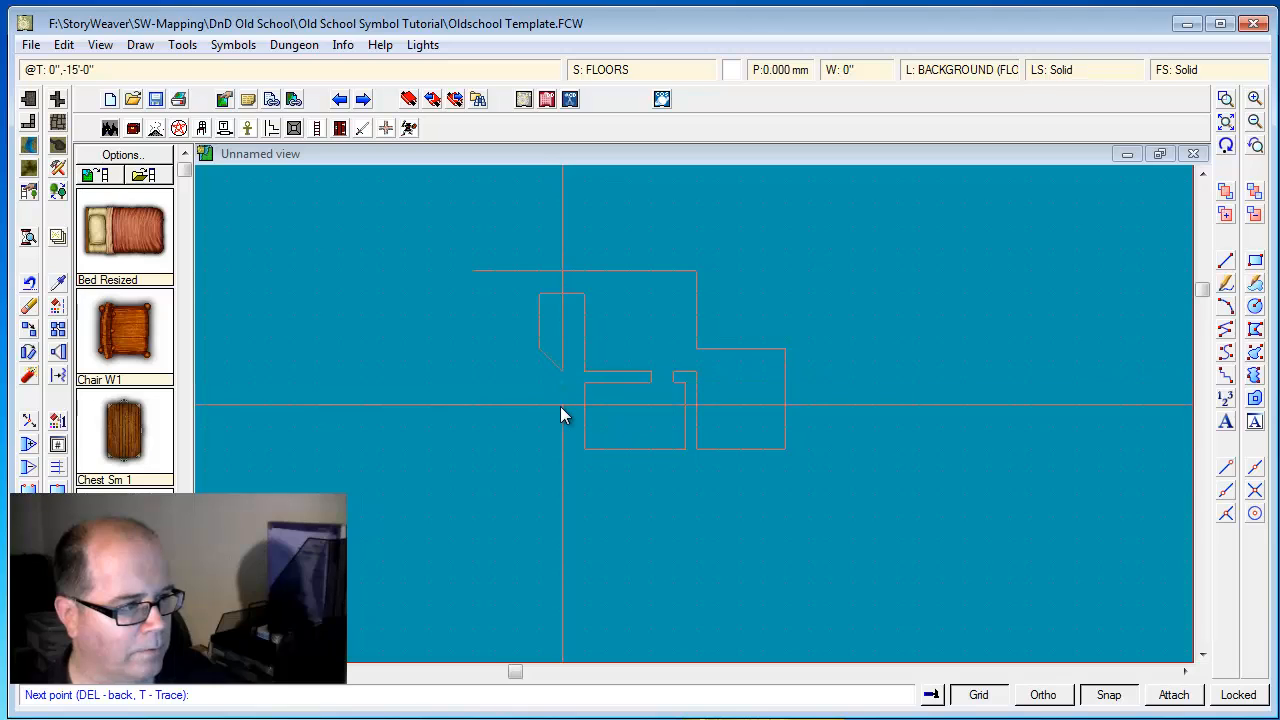
pyautogui.click(562, 405)
pyautogui.click(540, 436)
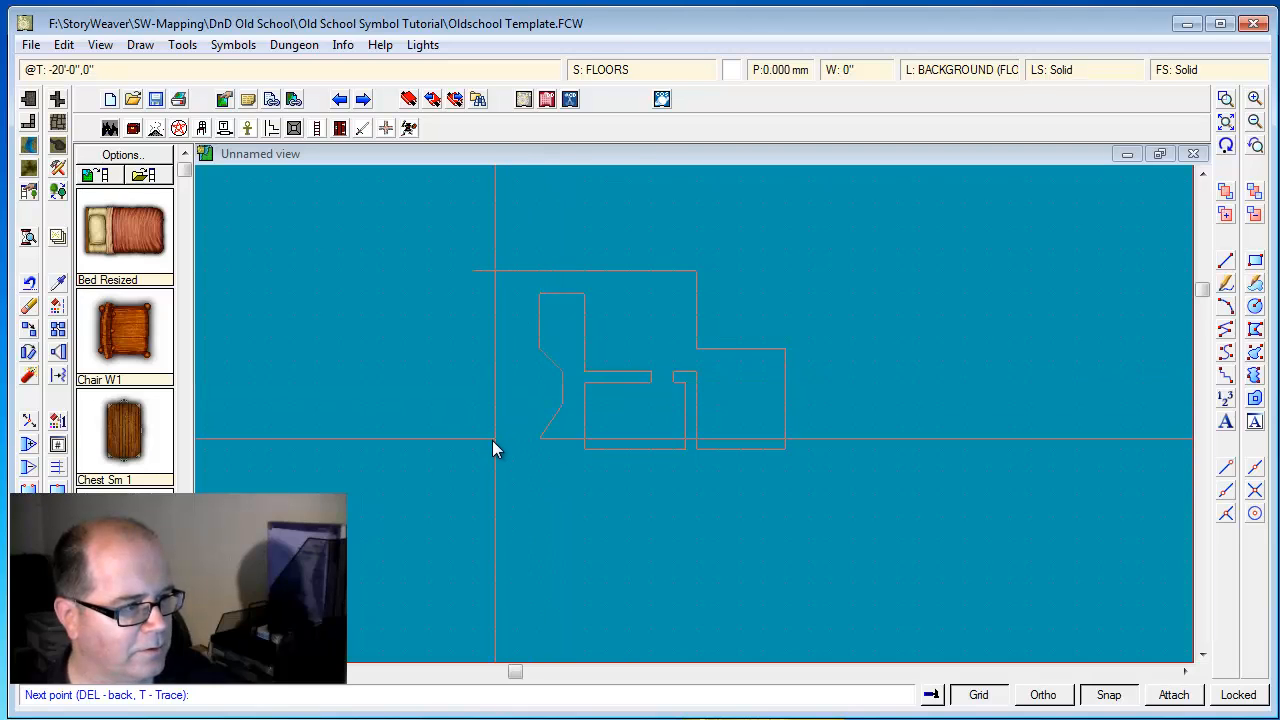
pyautogui.click(493, 439)
pyautogui.click(474, 414)
pyautogui.click(472, 361)
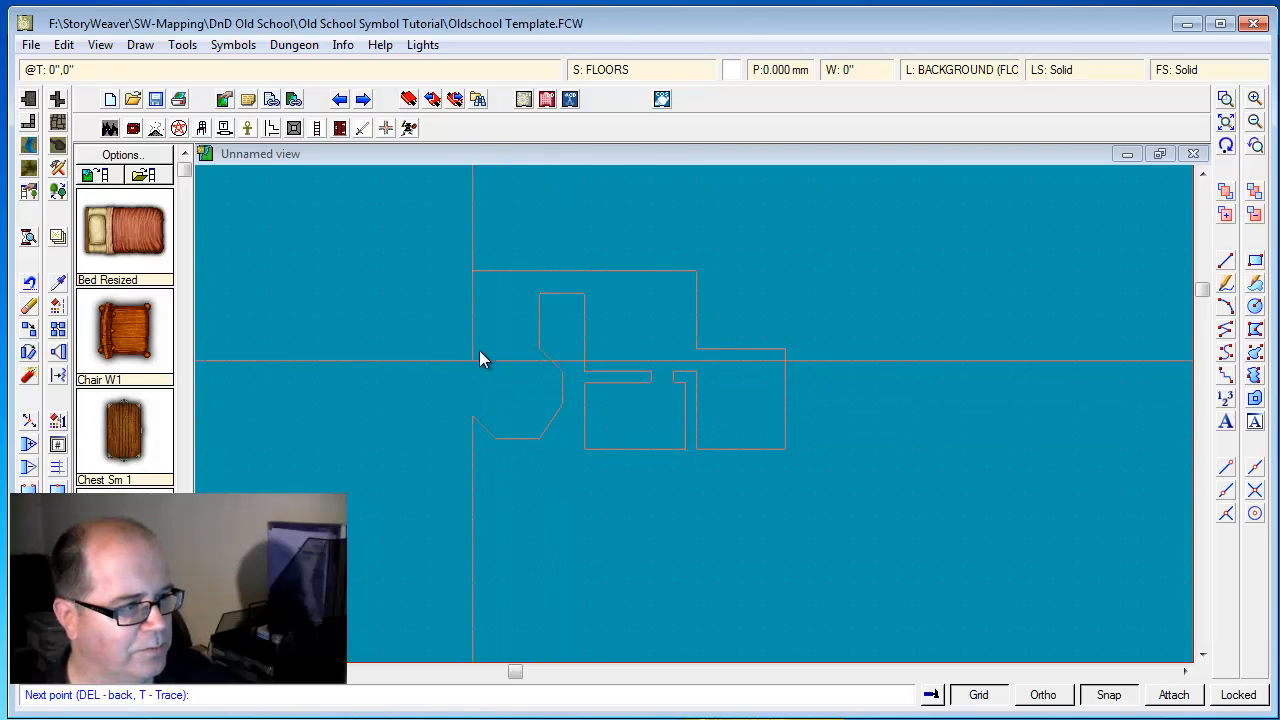
# Return the polygon along the western side of the 20 ft wide corridor to the upper hallway's west end and complete the floor
pyautogui.click(493, 350)
pyautogui.click(496, 293)
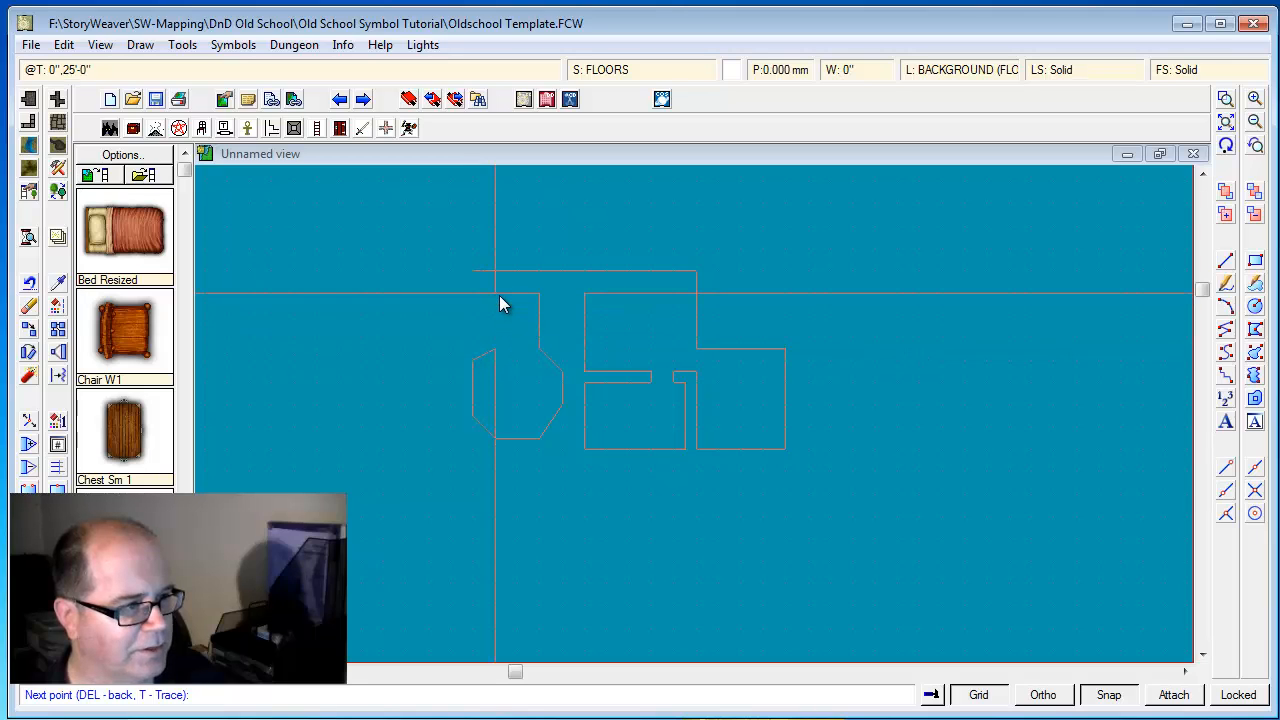
pyautogui.click(471, 293)
pyautogui.rightClick(469, 292)
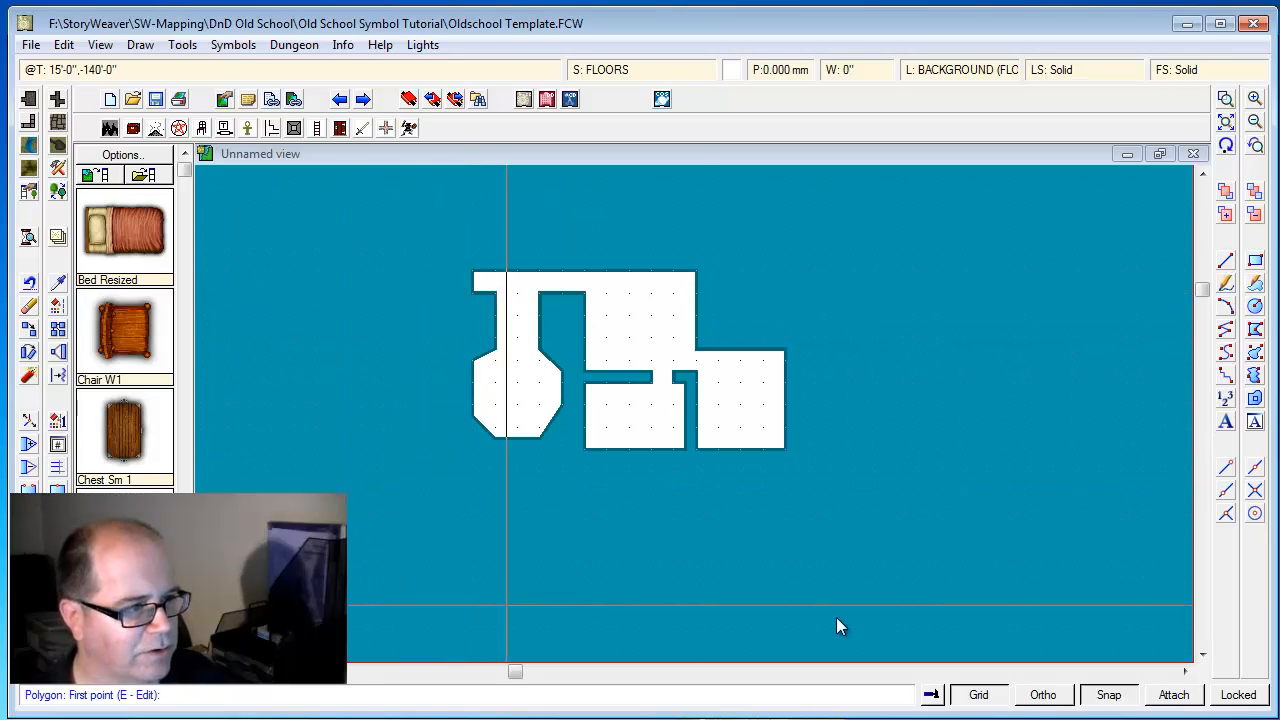
# Hide the WALLS layer so only the floor shapes are displayed
pyautogui.click(1226, 99)
pyautogui.click(488, 218)
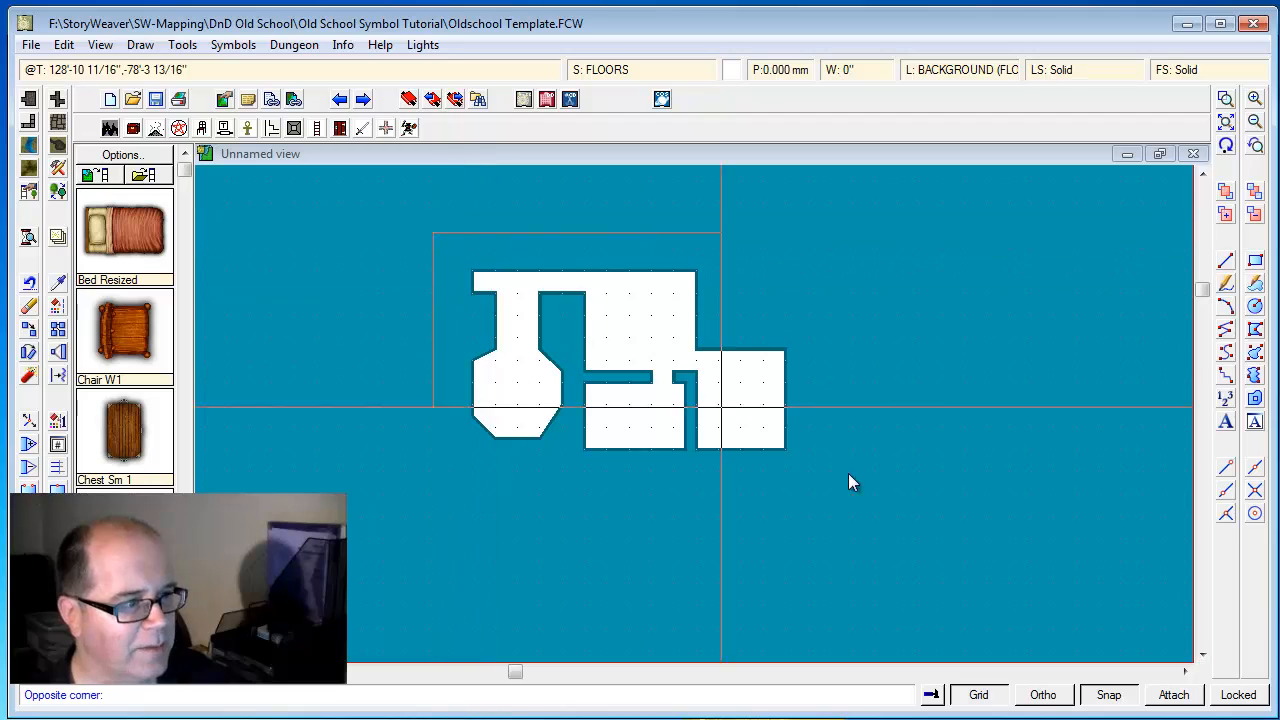
pyautogui.click(895, 495)
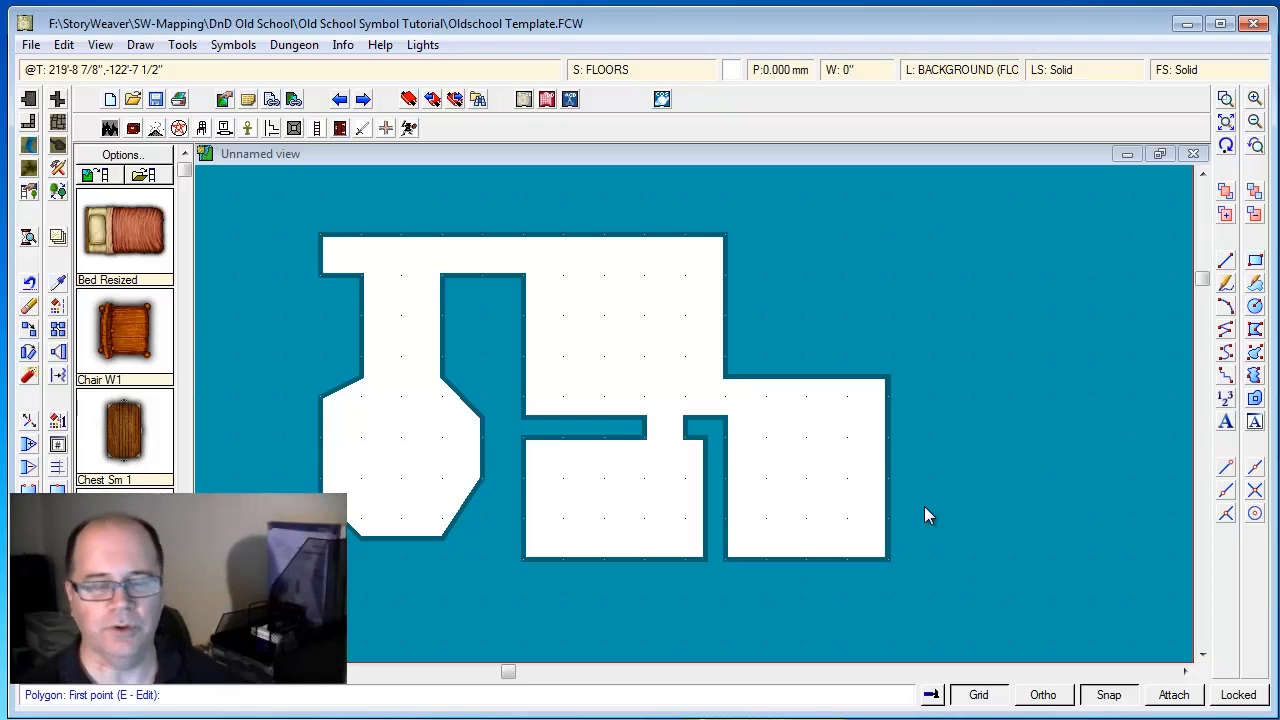
pyautogui.click(943, 75)
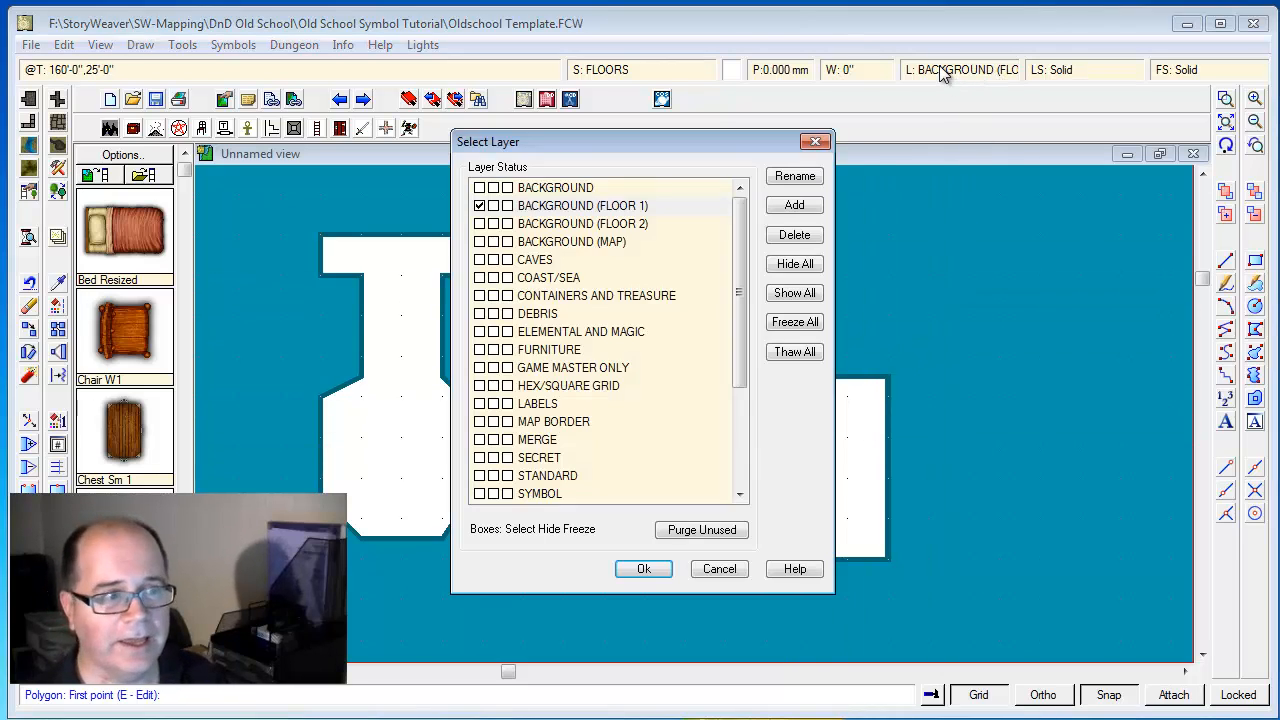
pyautogui.scroll(-3, 742, 399)
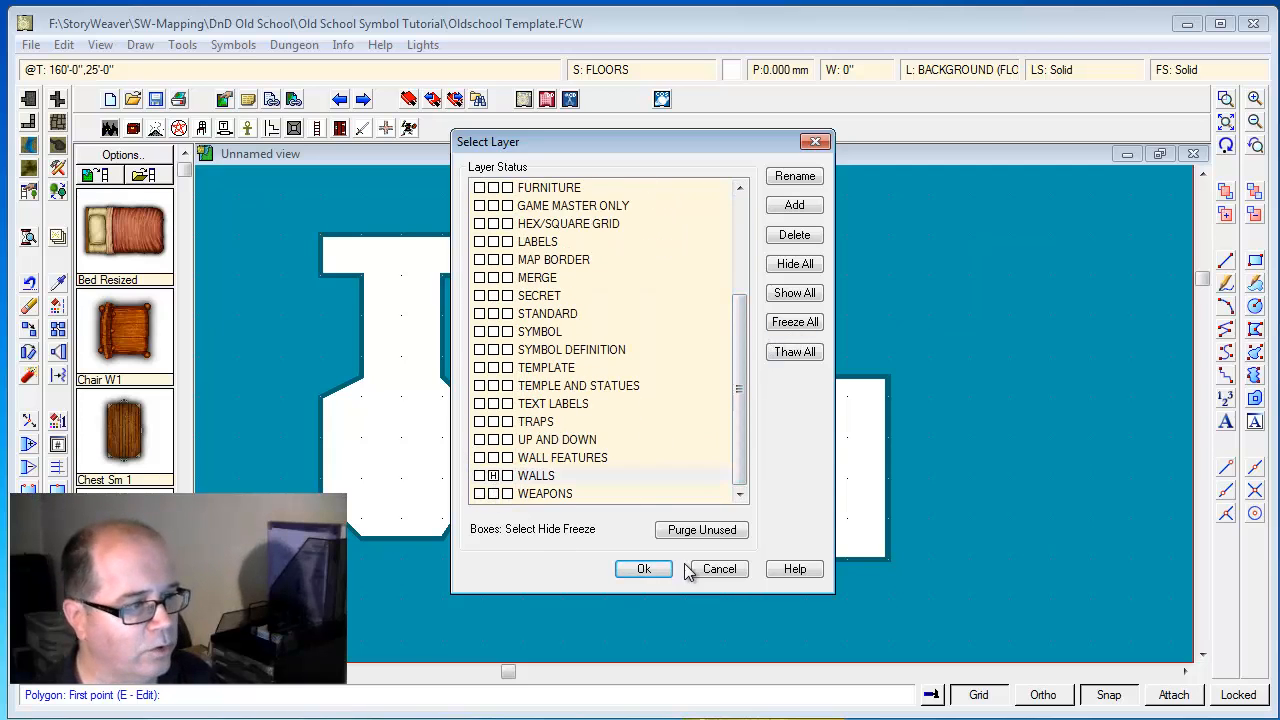
pyautogui.click(655, 572)
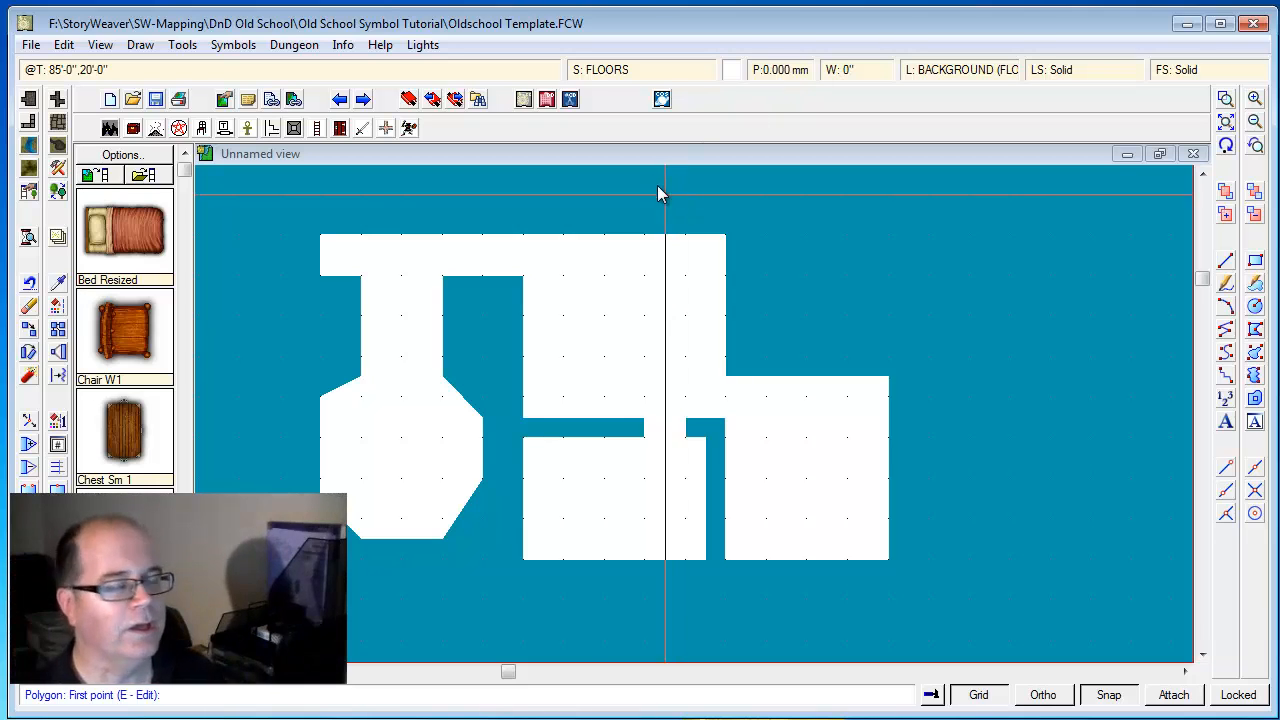
# Create a new drawing tool named Floor, Cave based on the Floor, Default tool
pyautogui.click(58, 122)
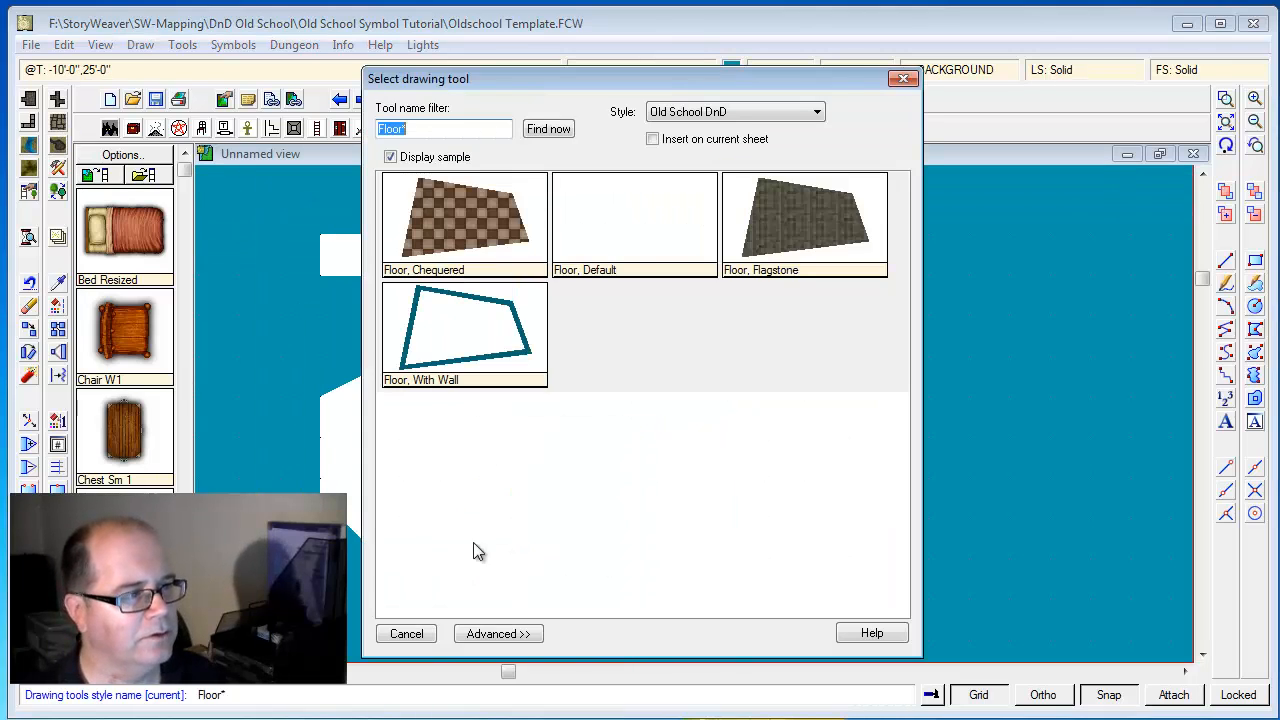
pyautogui.click(640, 230)
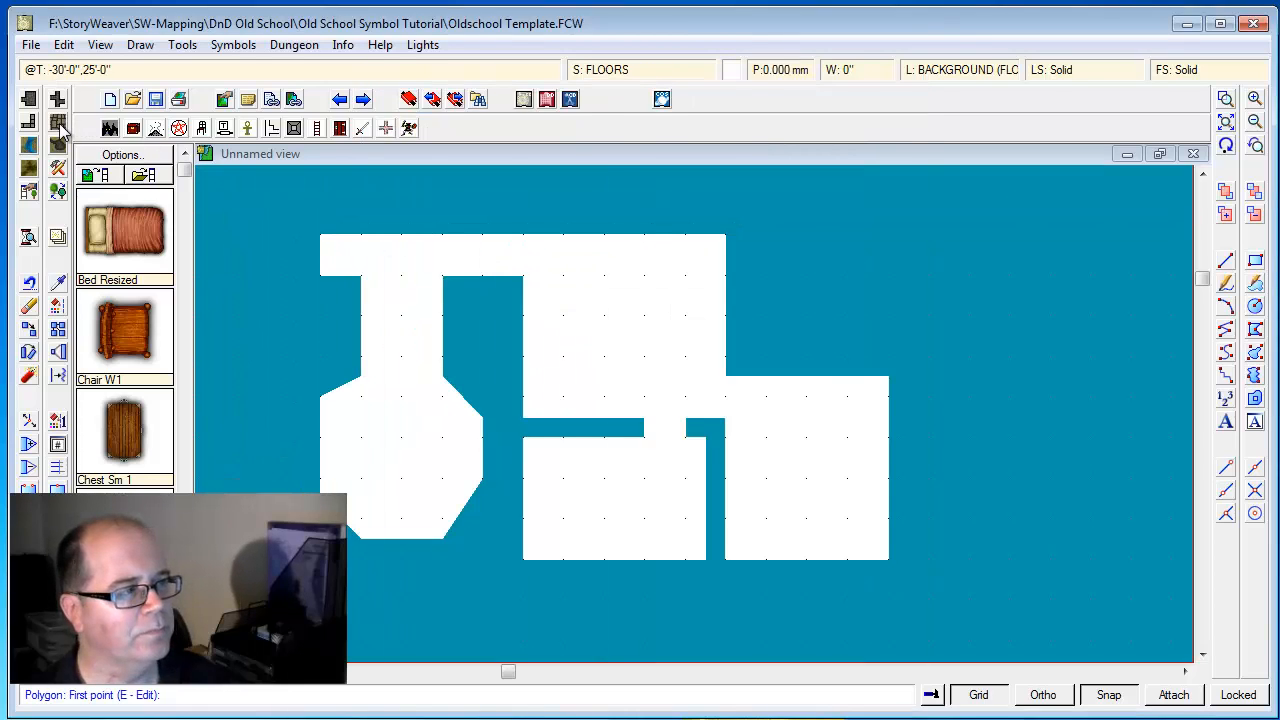
pyautogui.click(58, 124)
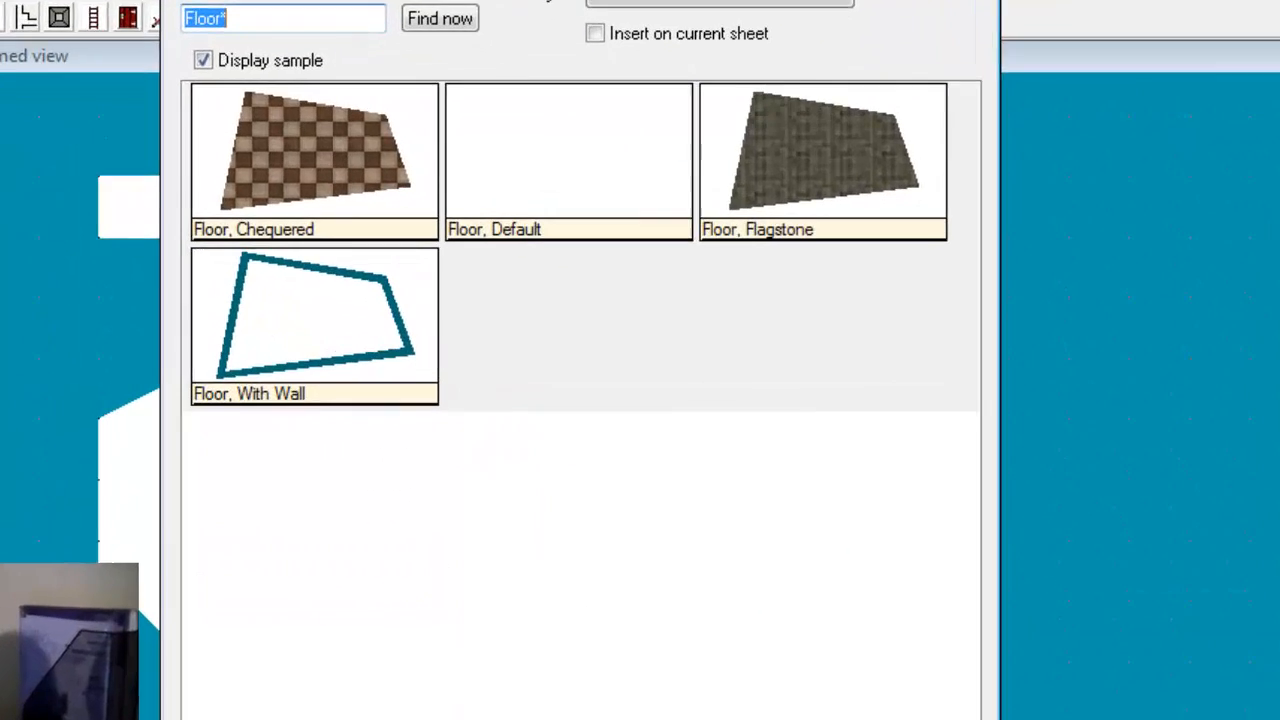
pyautogui.click(491, 632)
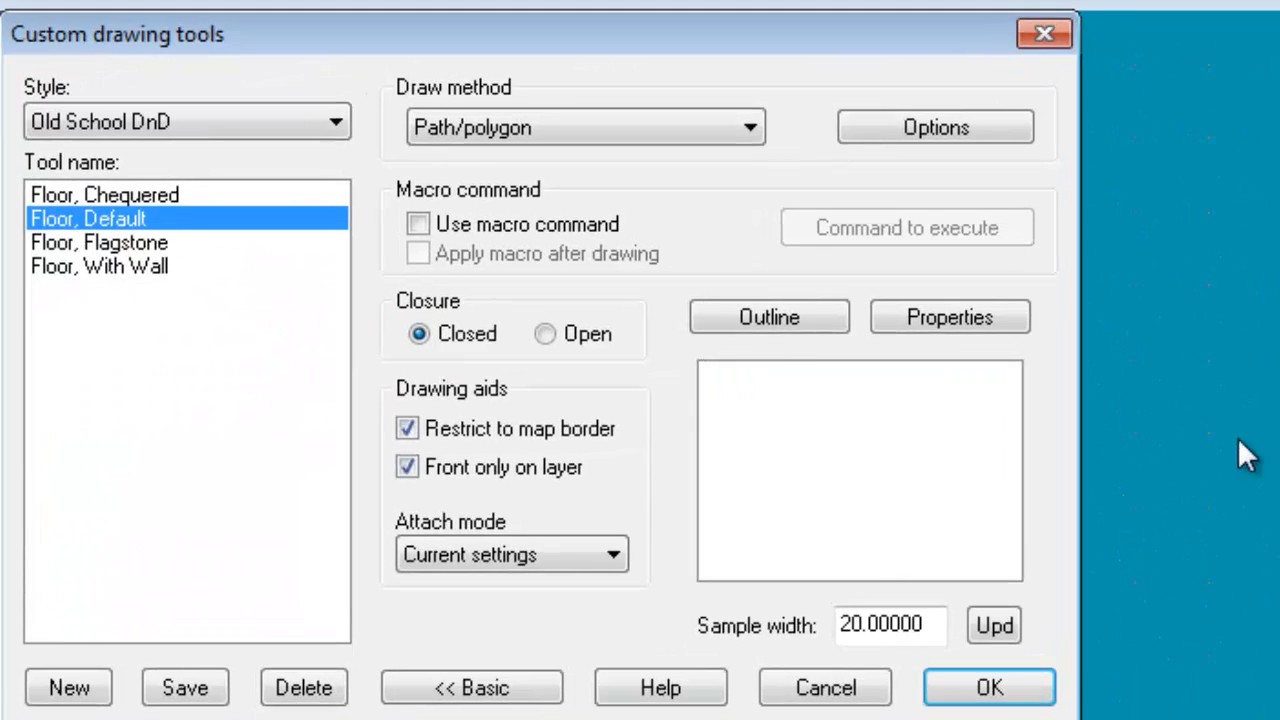
pyautogui.click(70, 698)
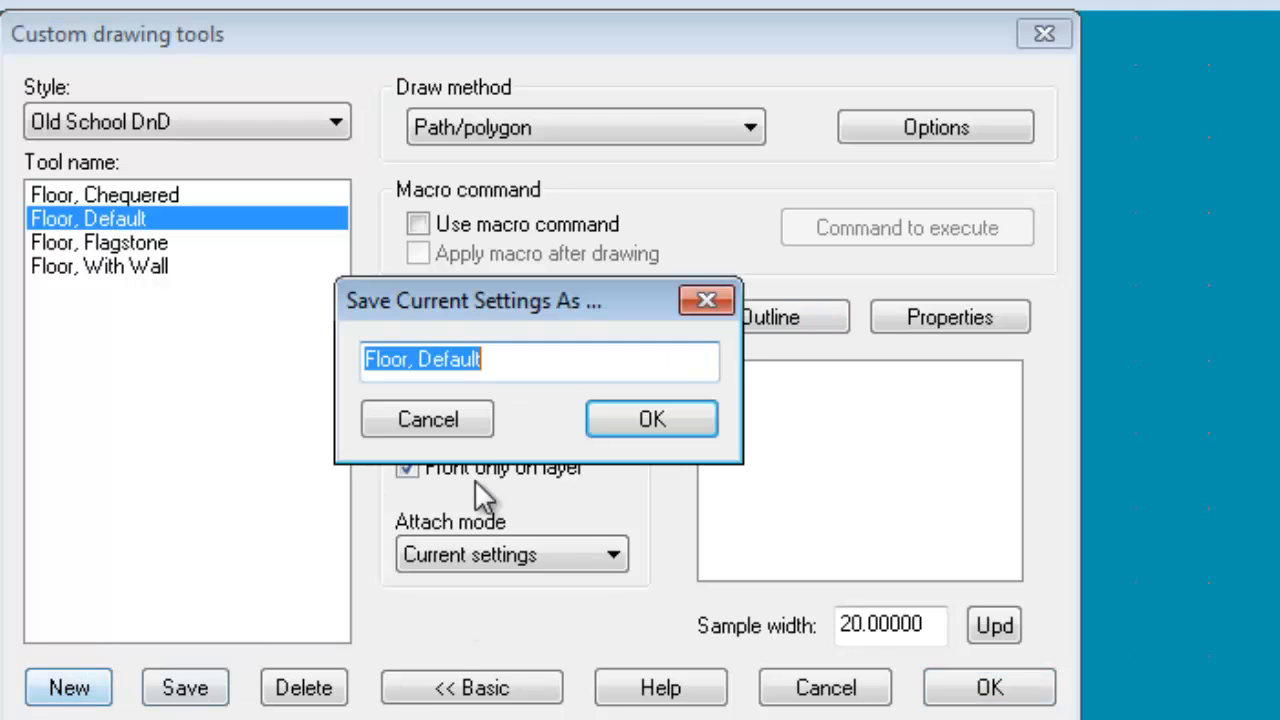
pyautogui.doubleClick(465, 362)
pyautogui.write('Cav')
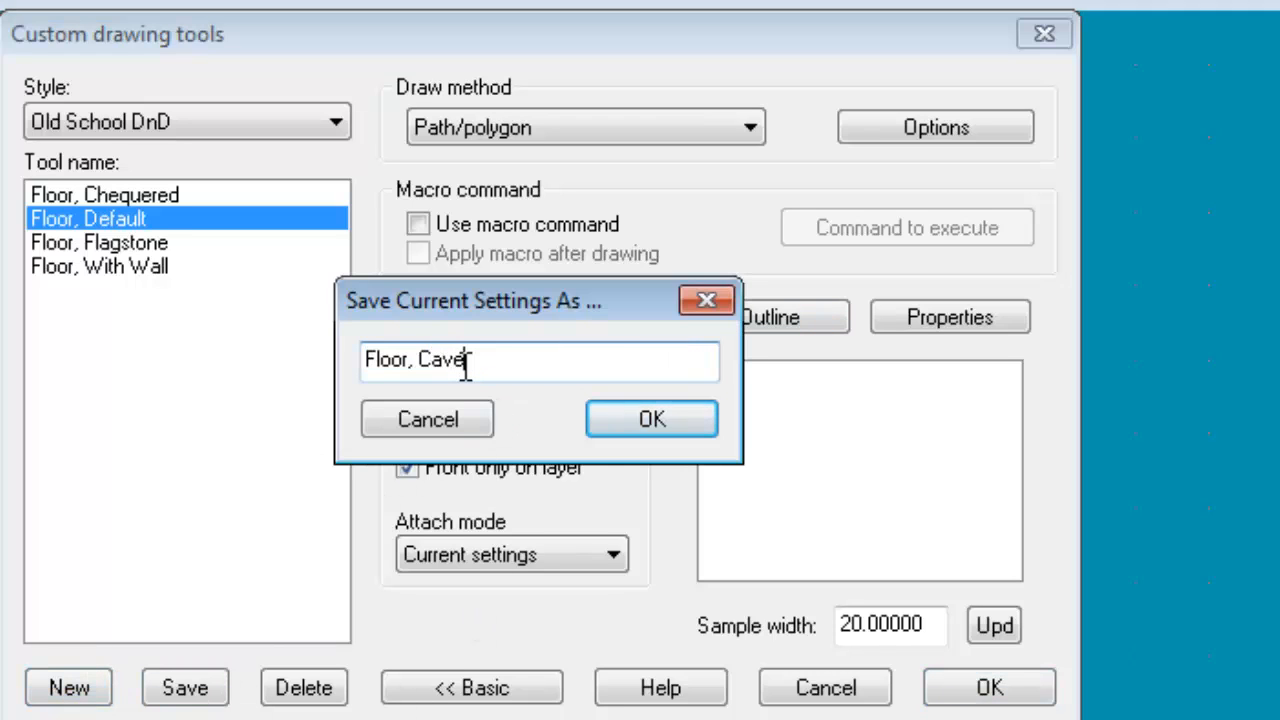
pyautogui.press('Return')
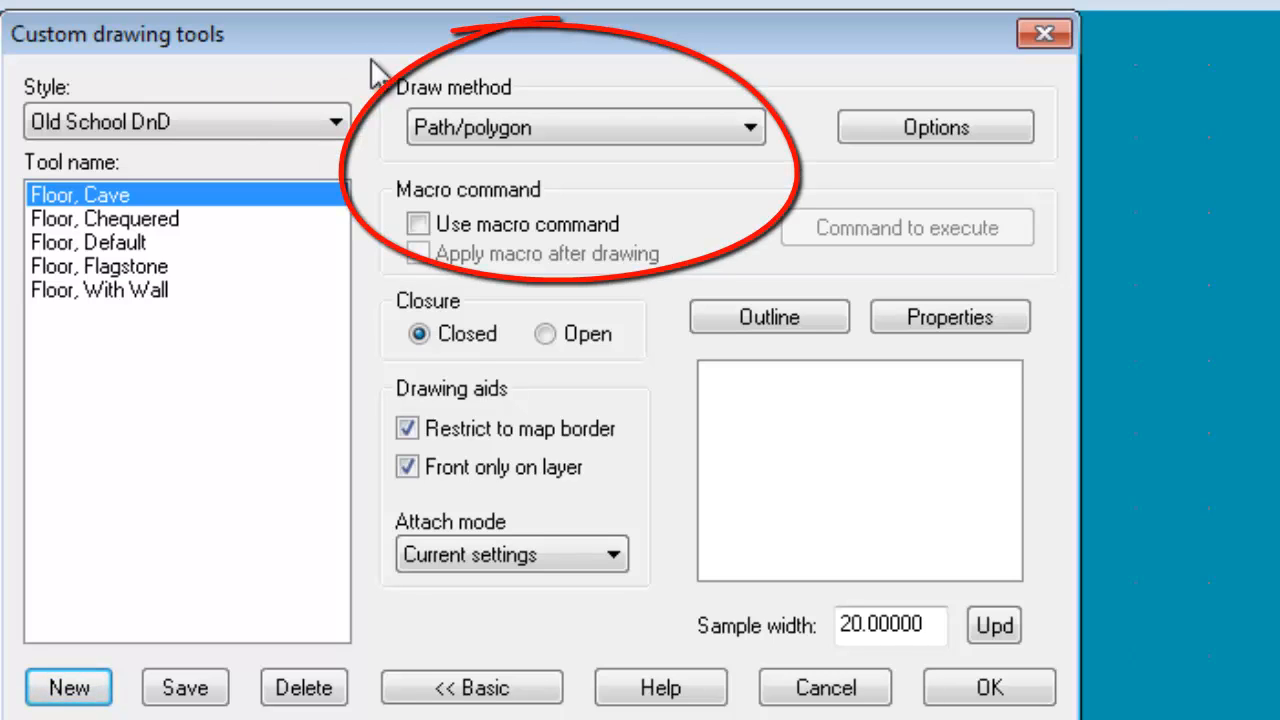
# Set the Floor, Cave tool's draw method to Fractal with 5% strength and depth 6, and save its settings
pyautogui.click(476, 123)
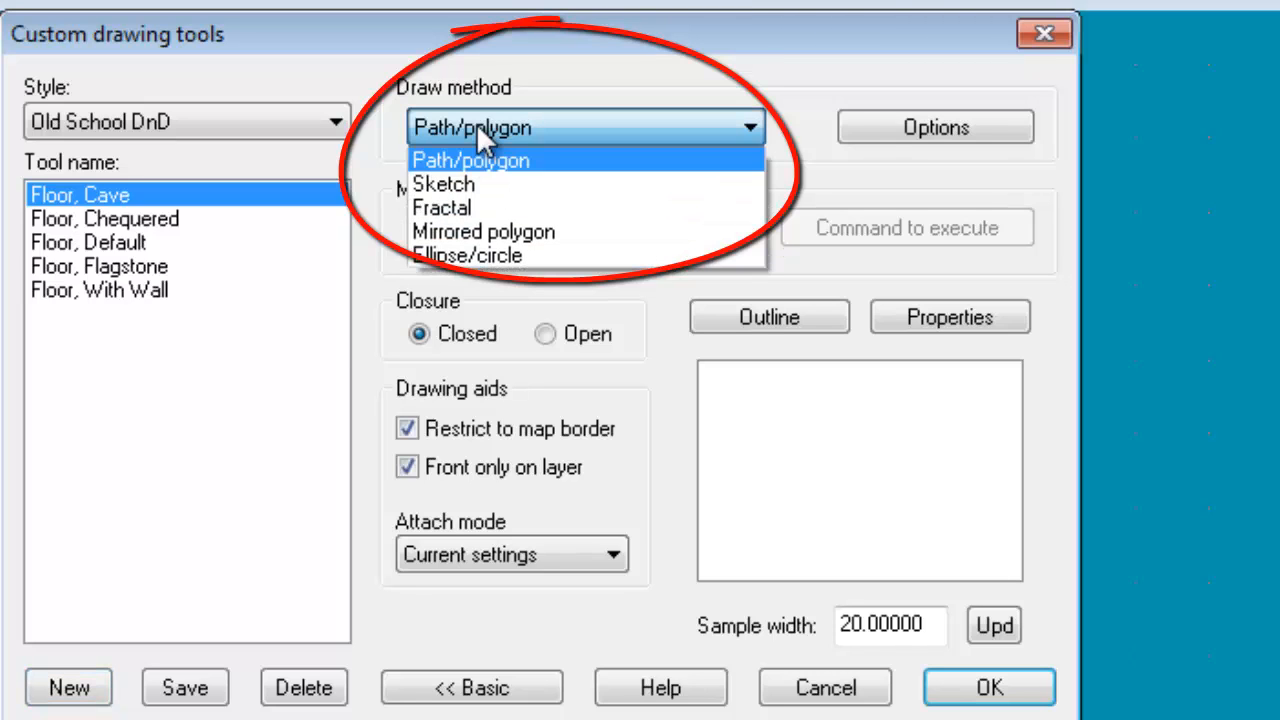
pyautogui.click(490, 210)
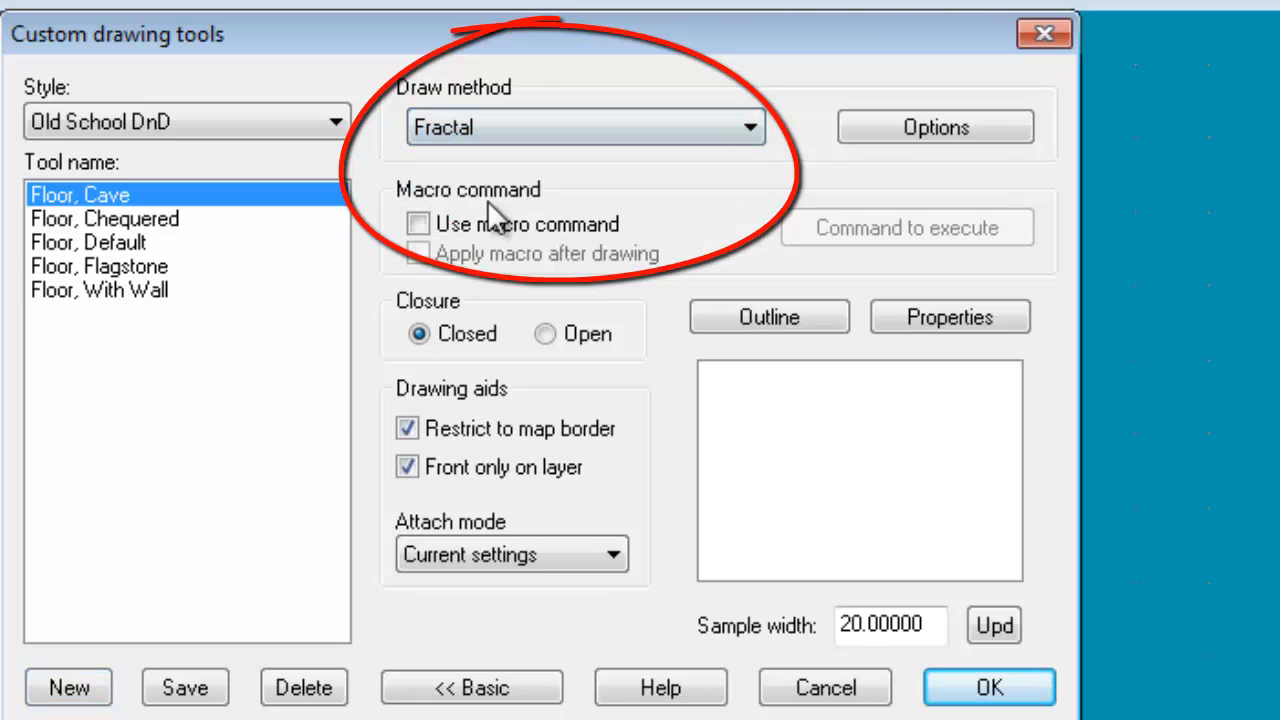
pyautogui.click(920, 129)
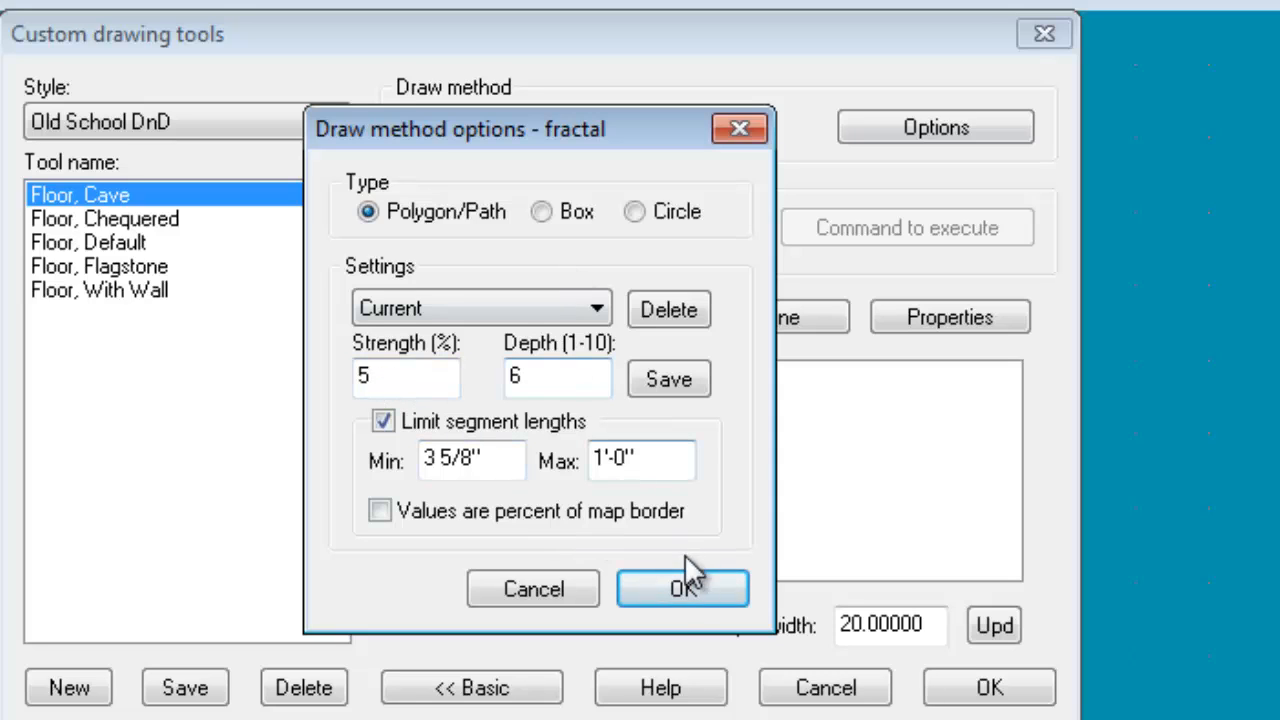
pyautogui.click(684, 588)
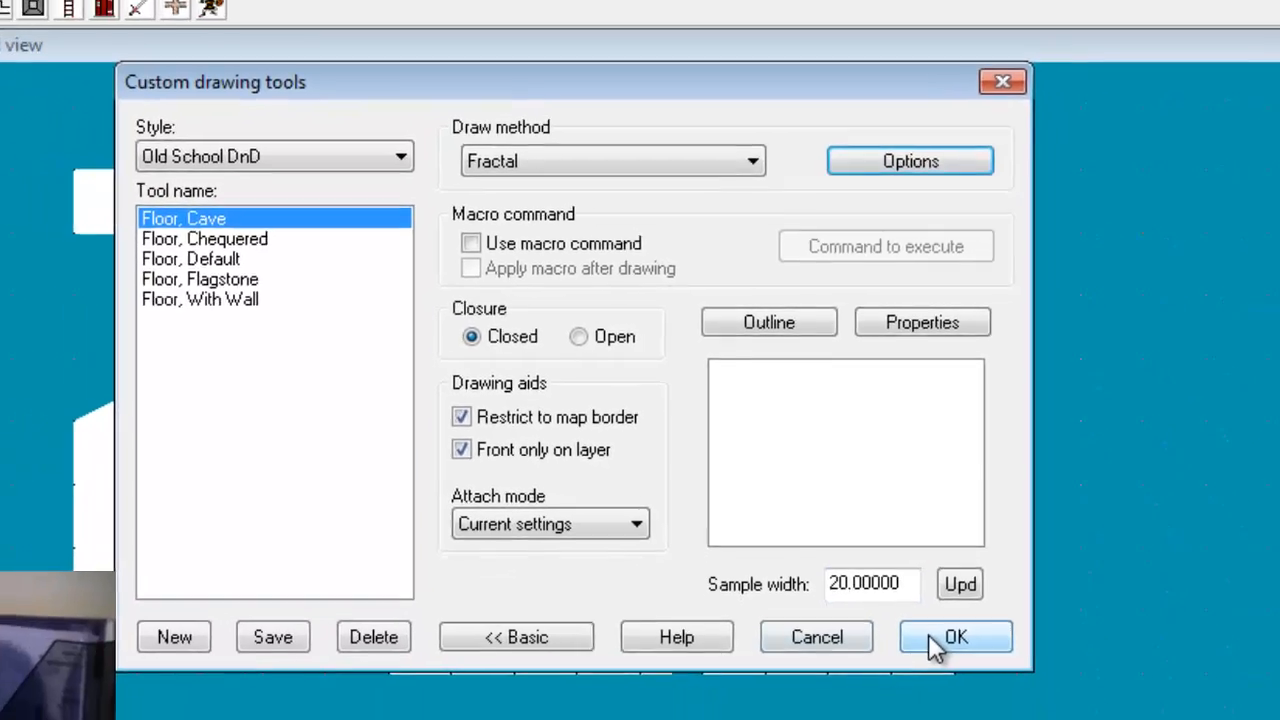
pyautogui.click(965, 697)
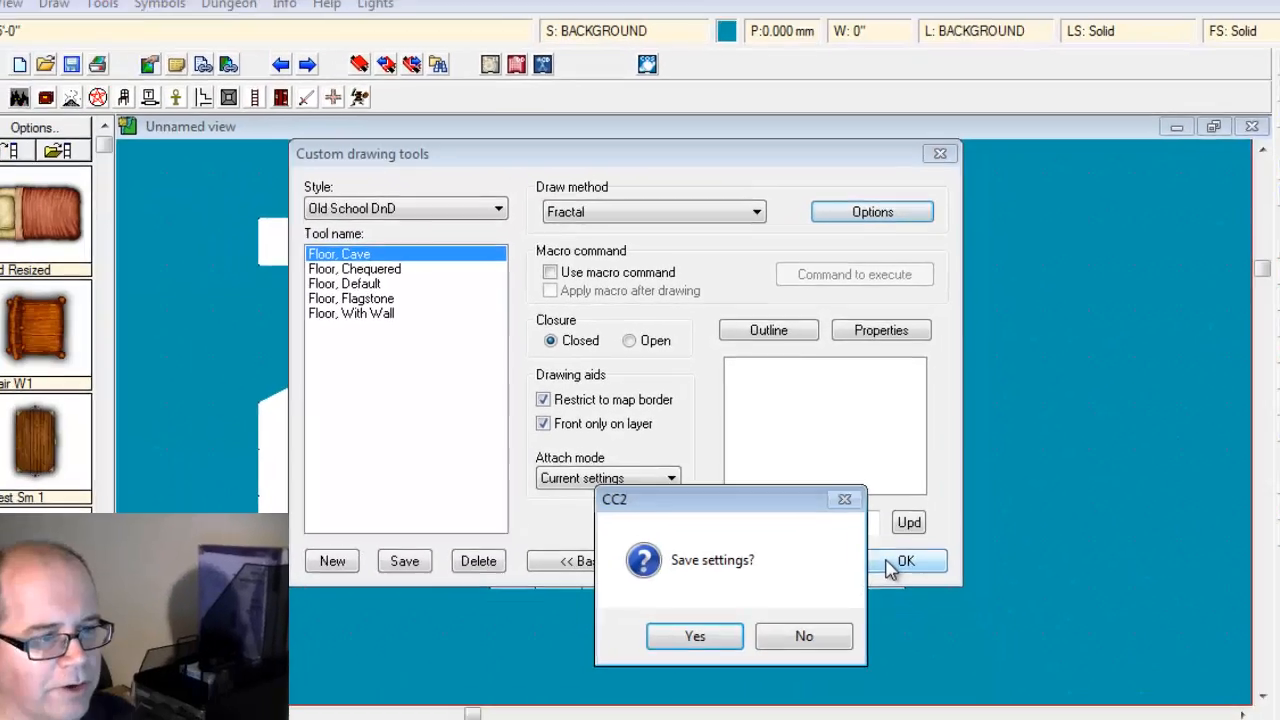
pyautogui.click(722, 636)
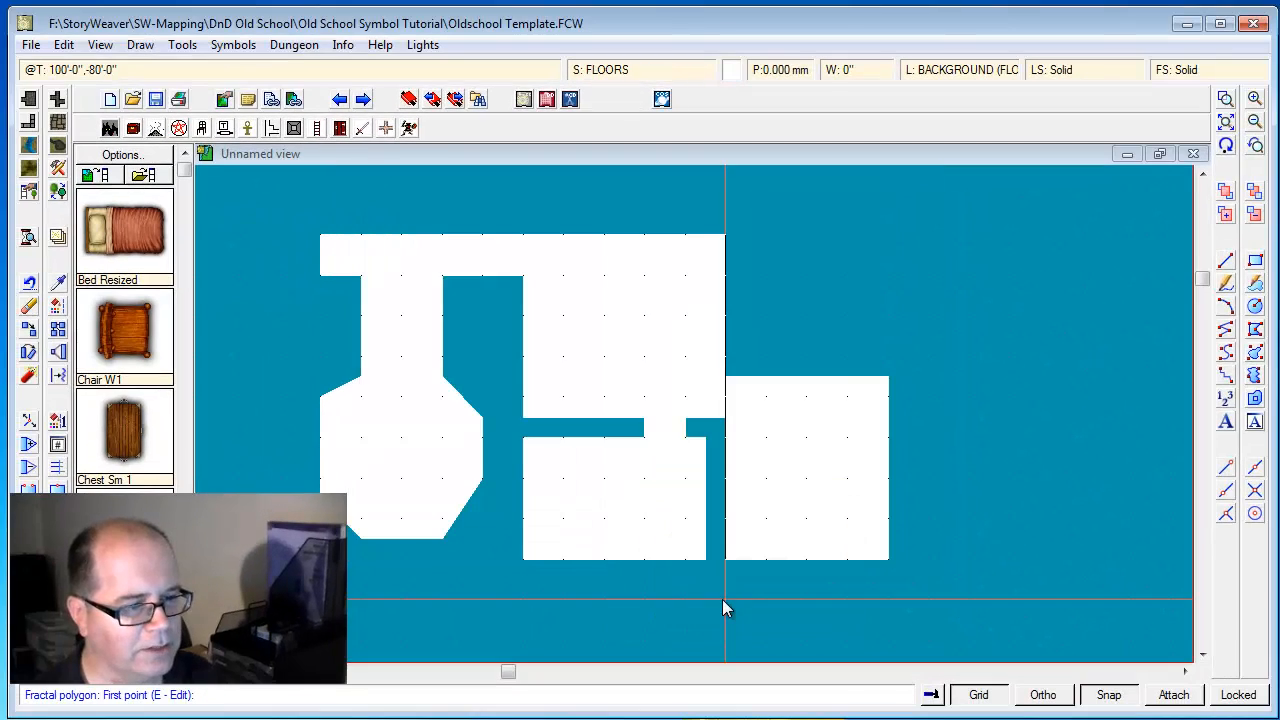
# Try the Floor, Cave tool by drawing an irregular cave floor northeast of the rooms, and undo it
pyautogui.click(843, 265)
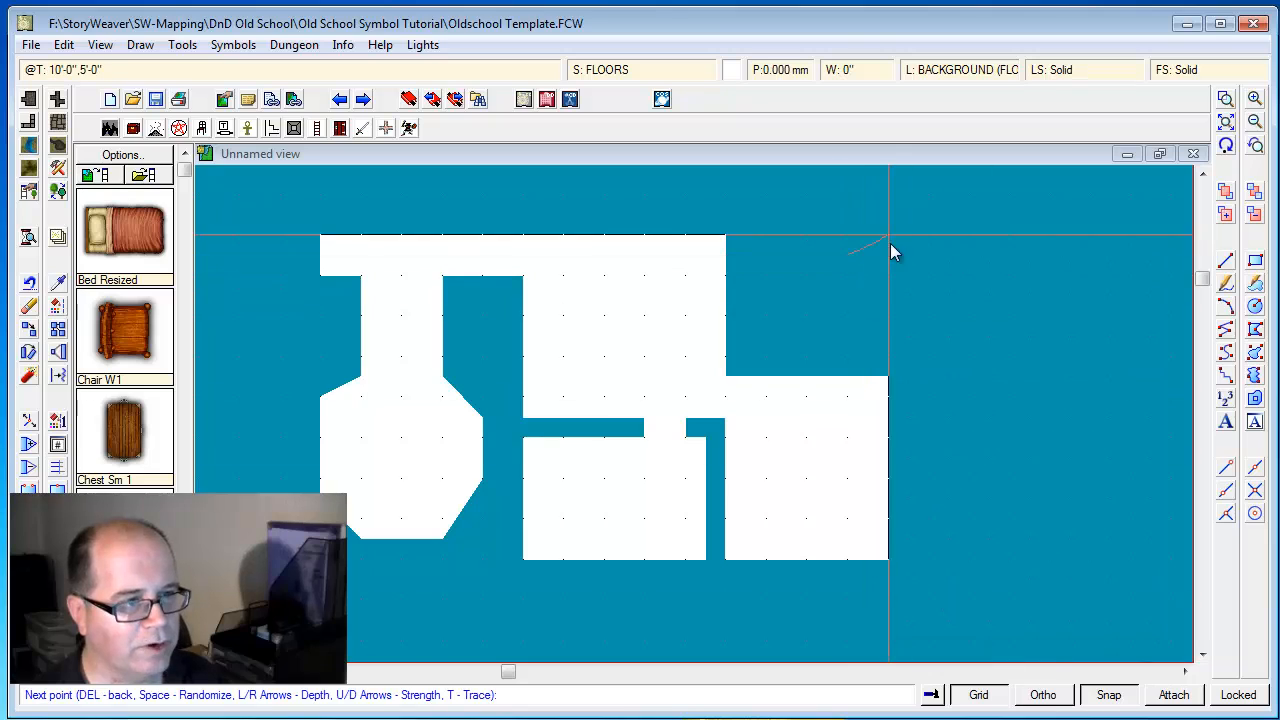
pyautogui.click(991, 275)
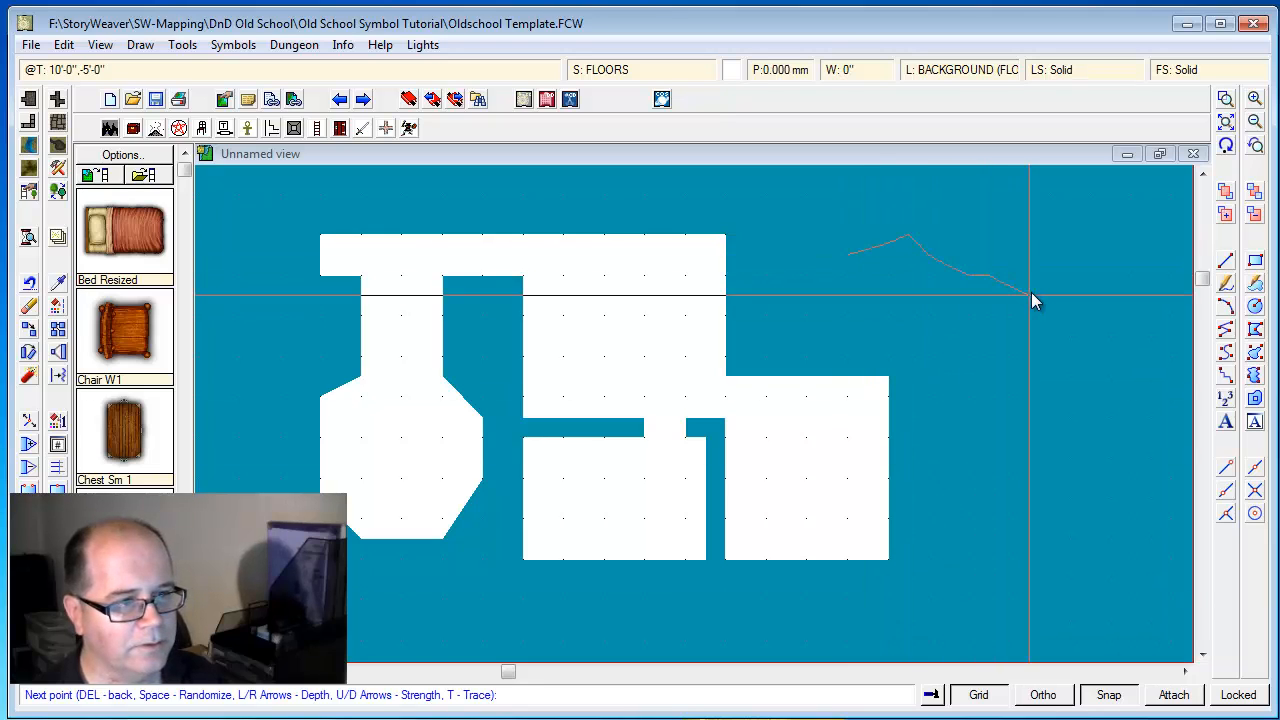
pyautogui.click(1007, 404)
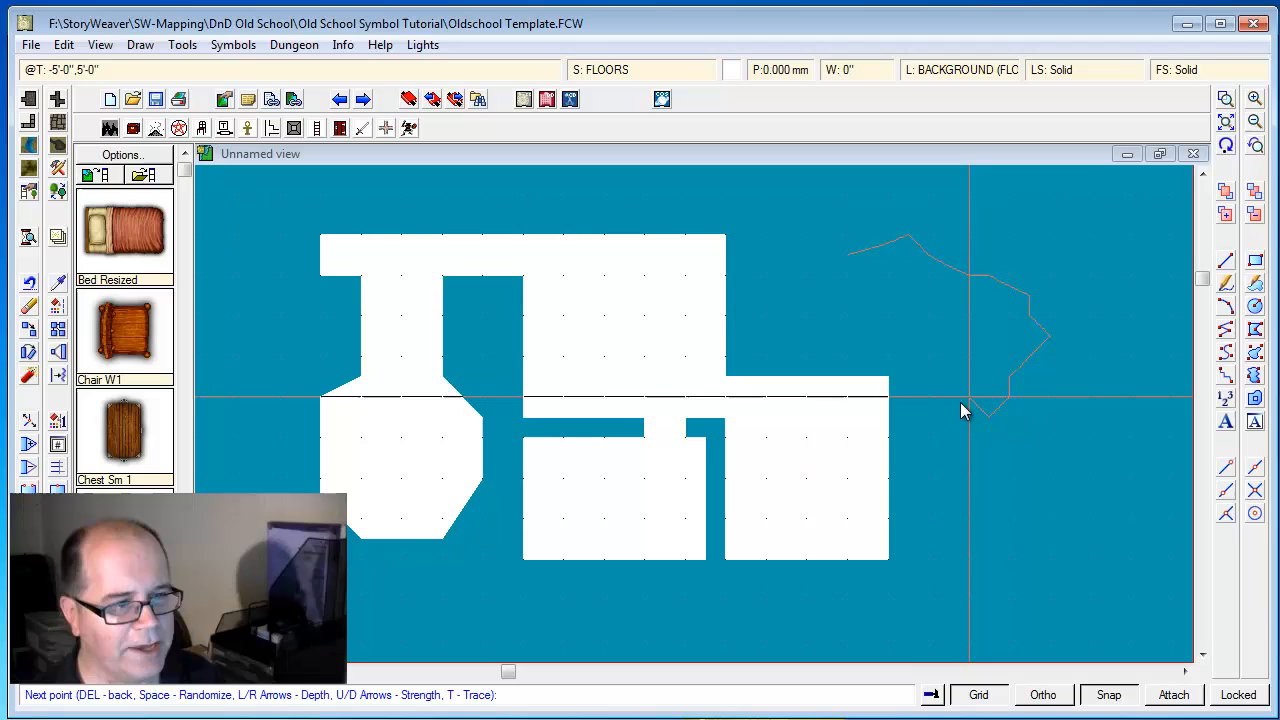
pyautogui.rightClick(831, 278)
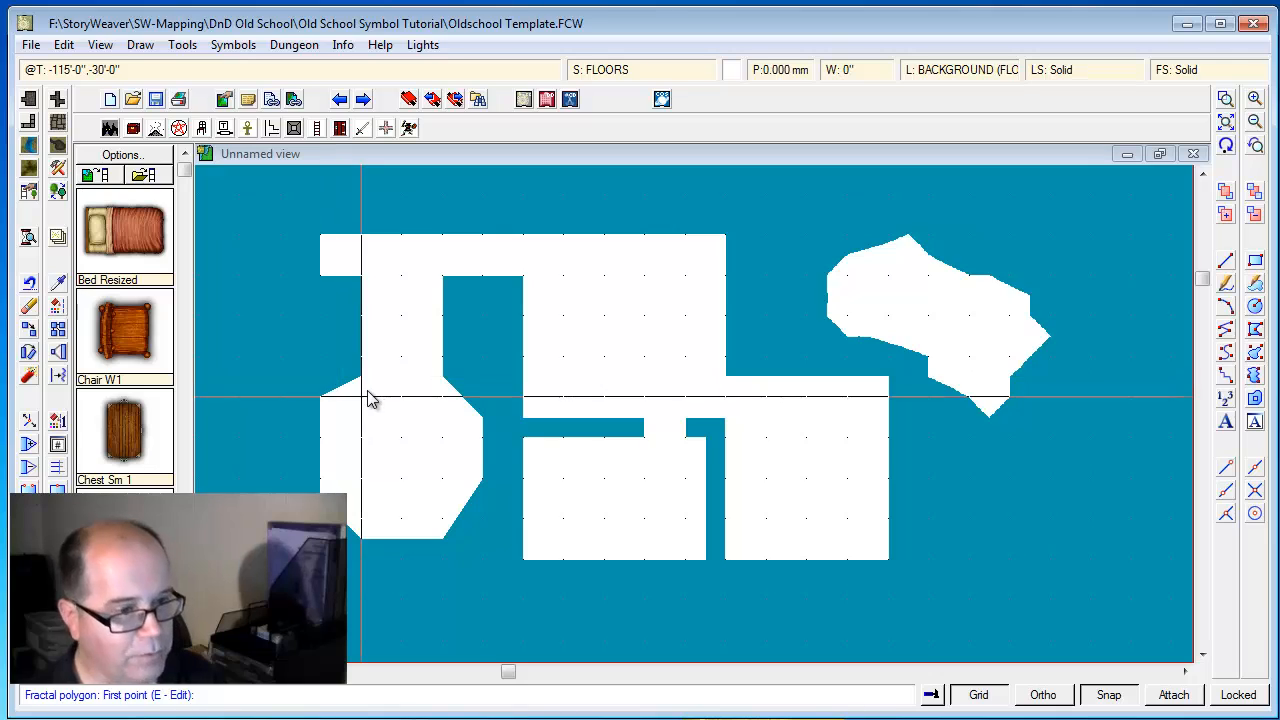
pyautogui.hotkey('ctrl', 'z')
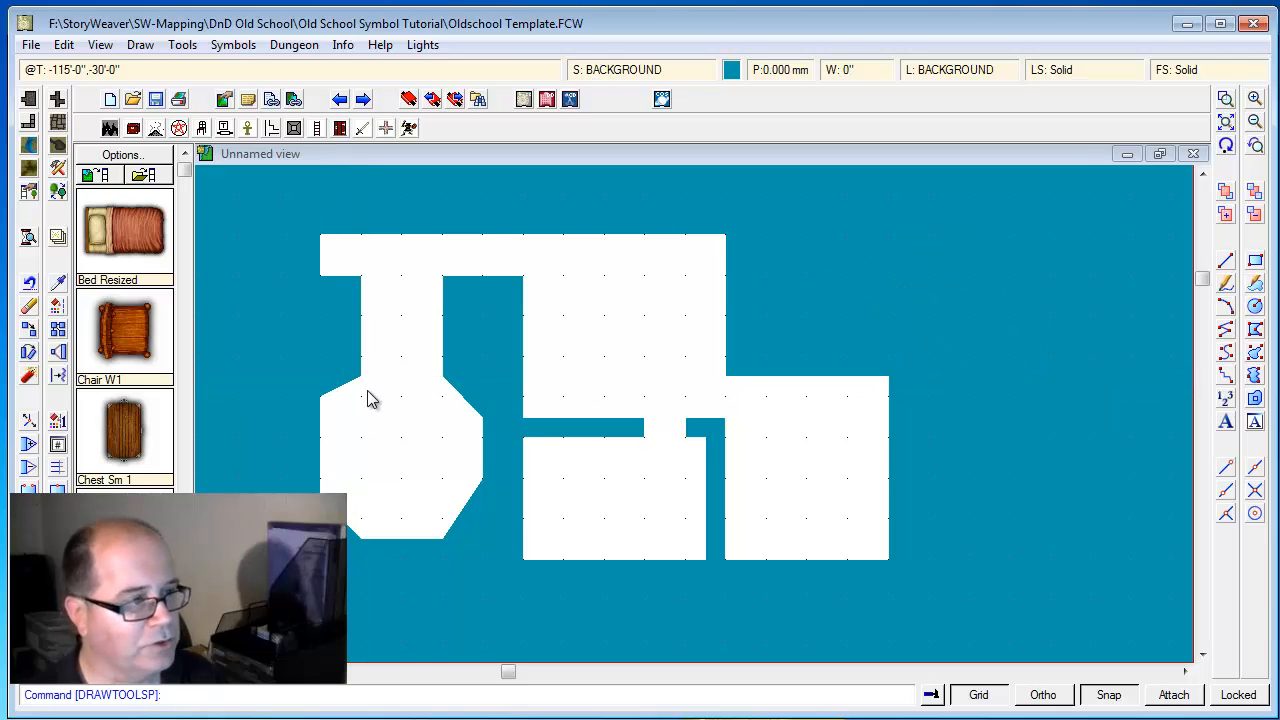
# Set the Floor, Cave tool's fractal strength to 10% and depth to 8, and save its settings
pyautogui.rightClick(60, 120)
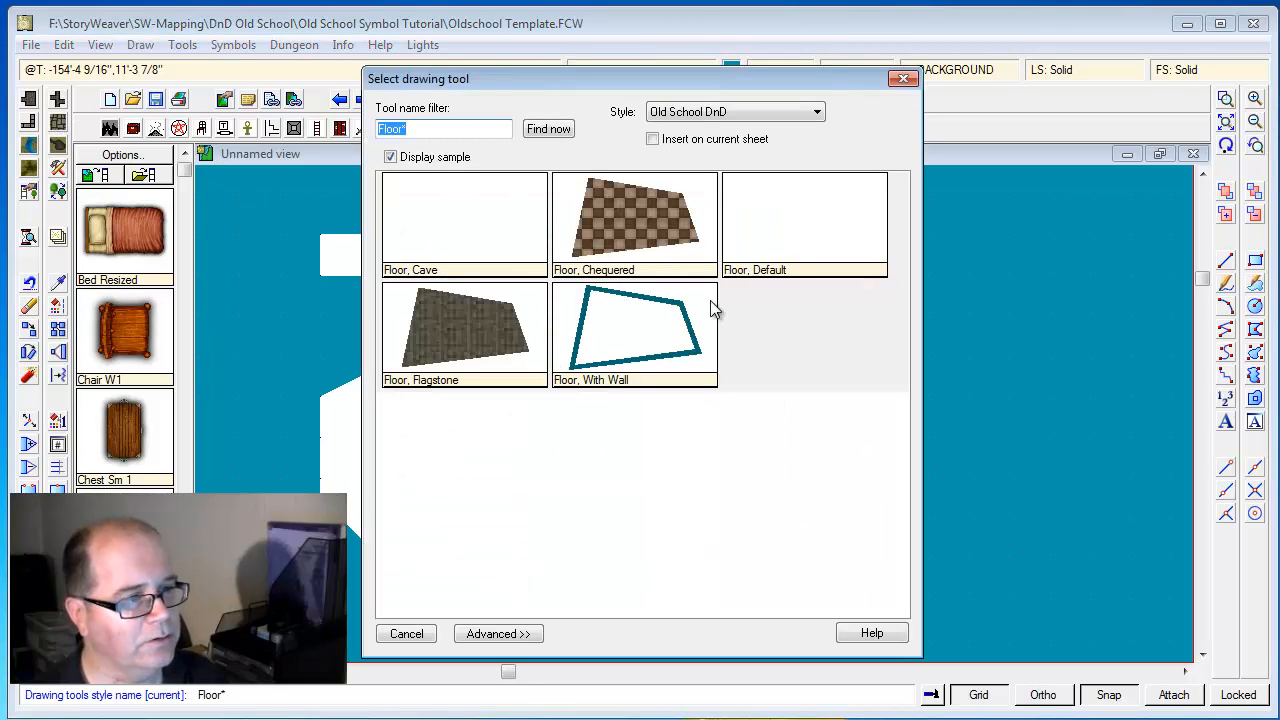
pyautogui.doubleClick(475, 229)
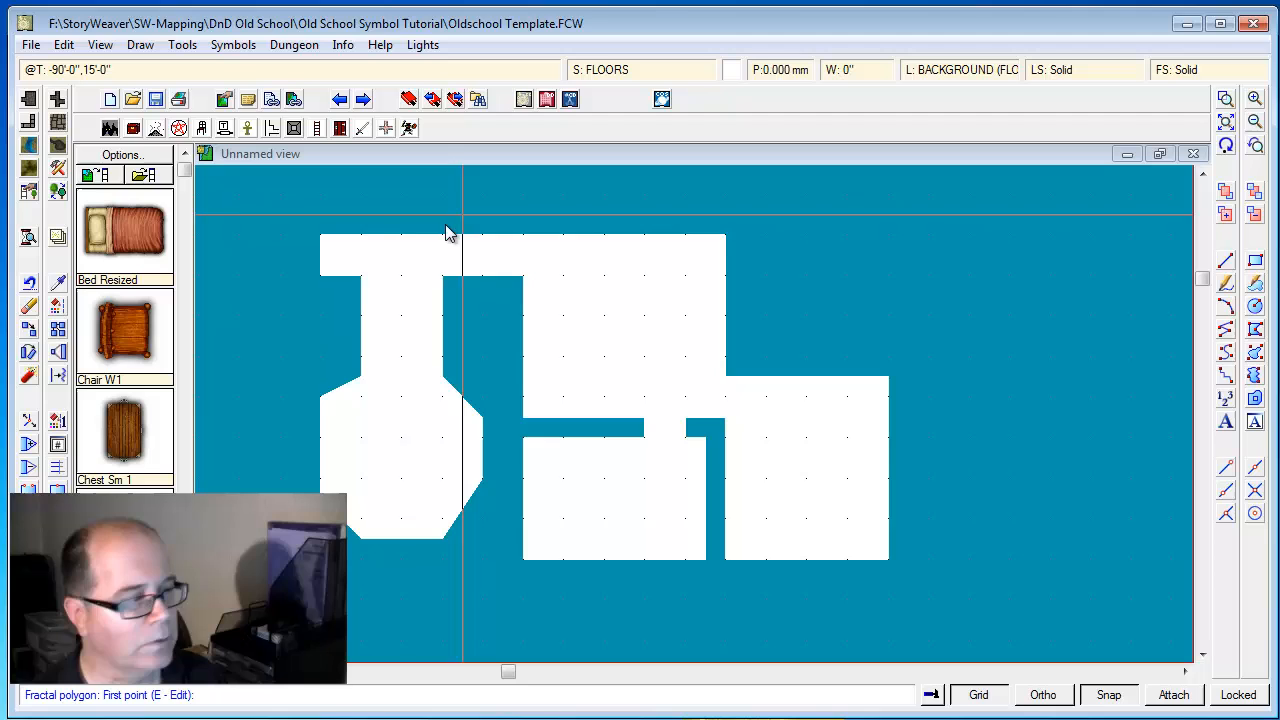
pyautogui.rightClick(57, 124)
pyautogui.click(498, 632)
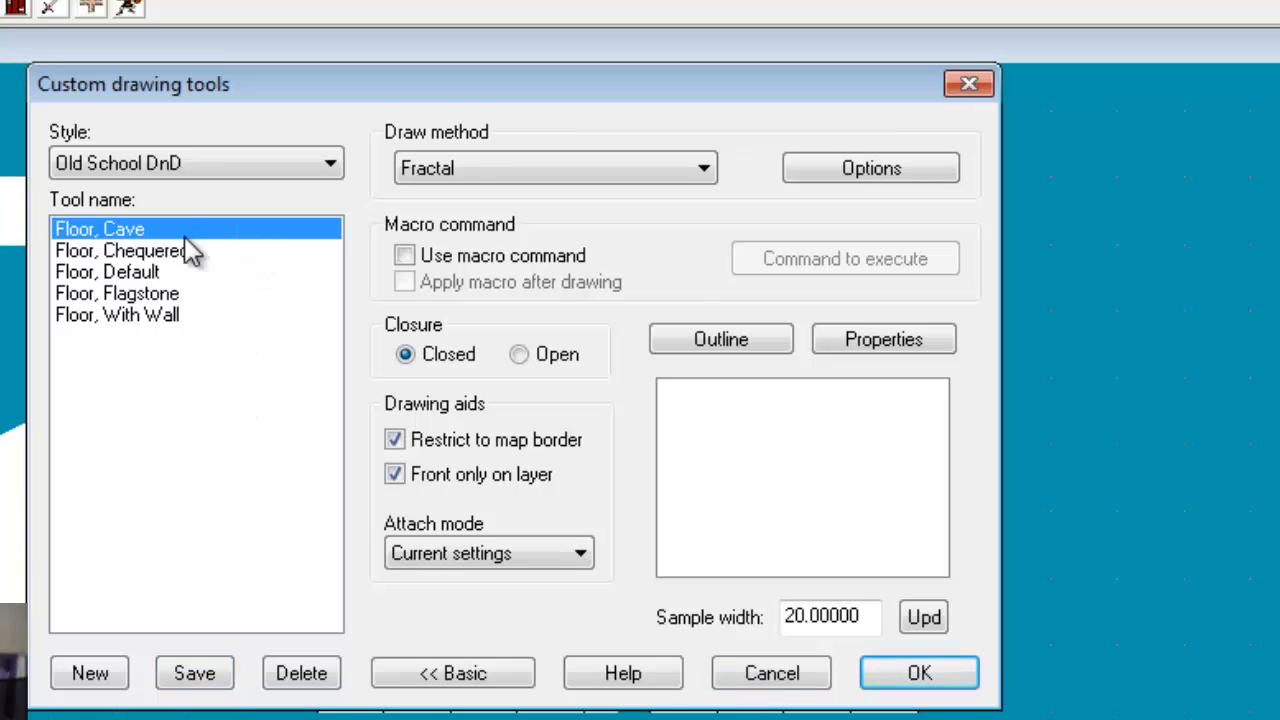
pyautogui.click(882, 168)
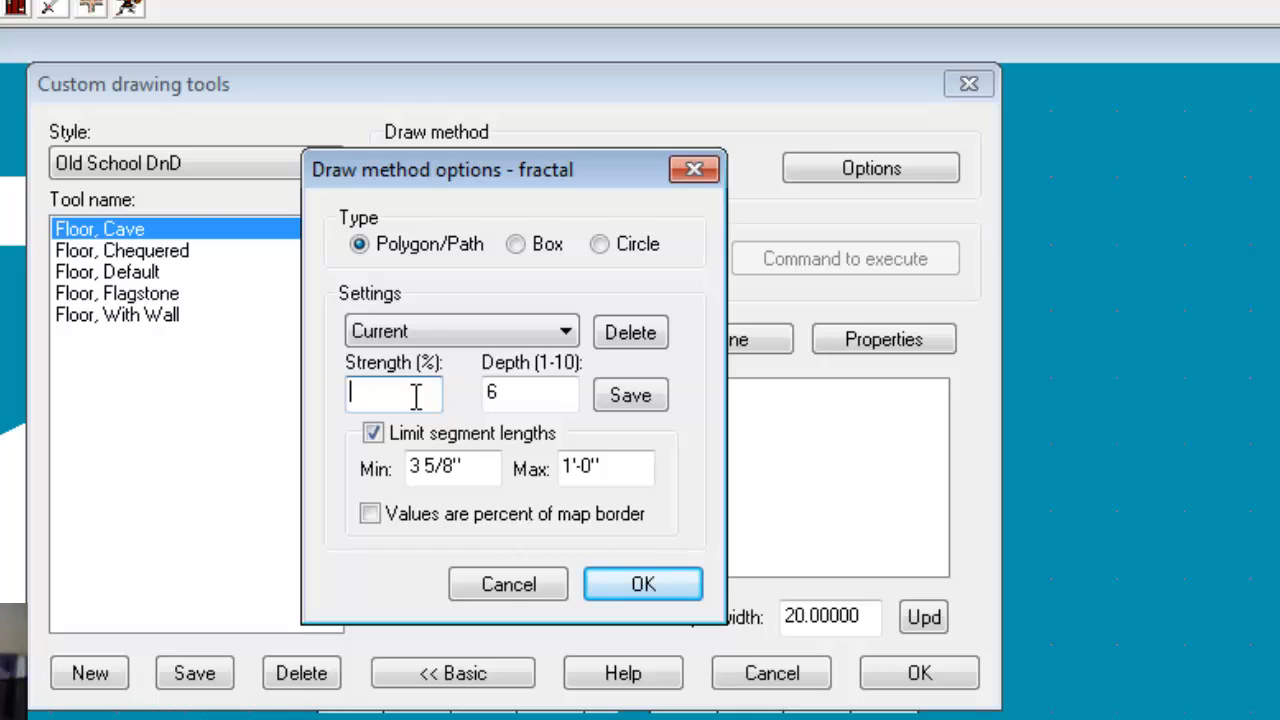
pyautogui.press('Tab')
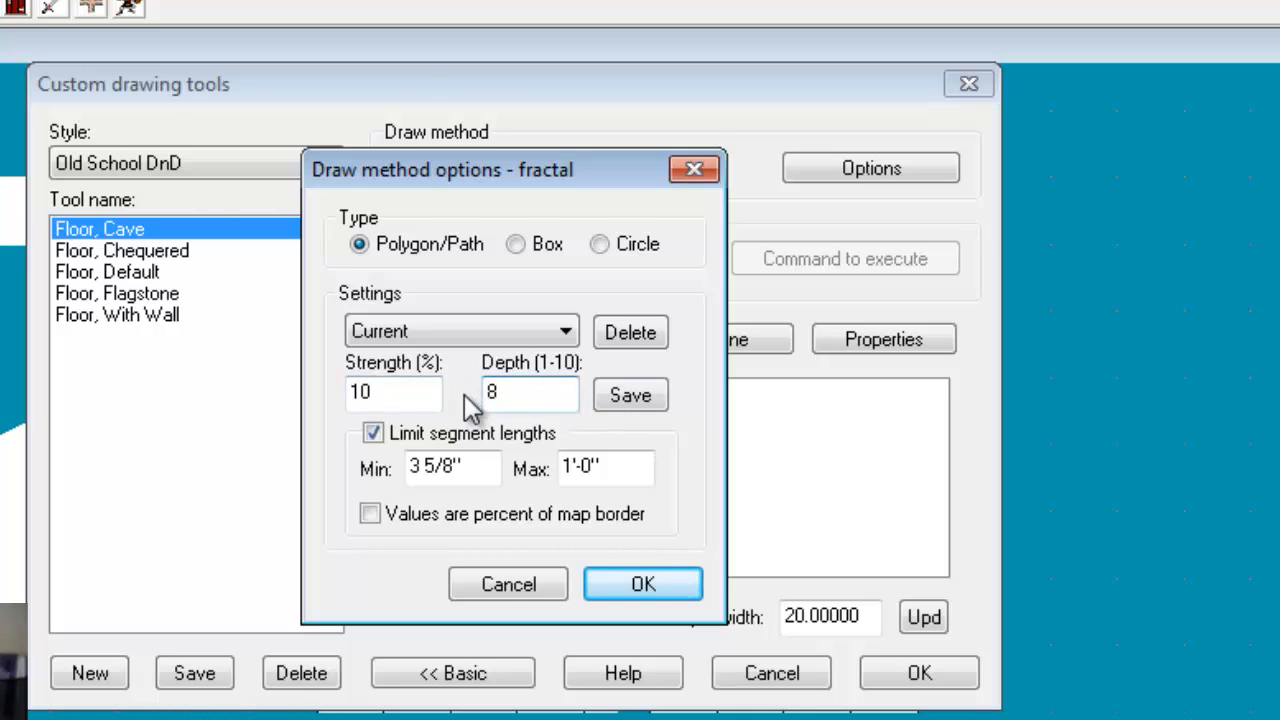
pyautogui.write('8')
pyautogui.click(643, 585)
pyautogui.click(920, 675)
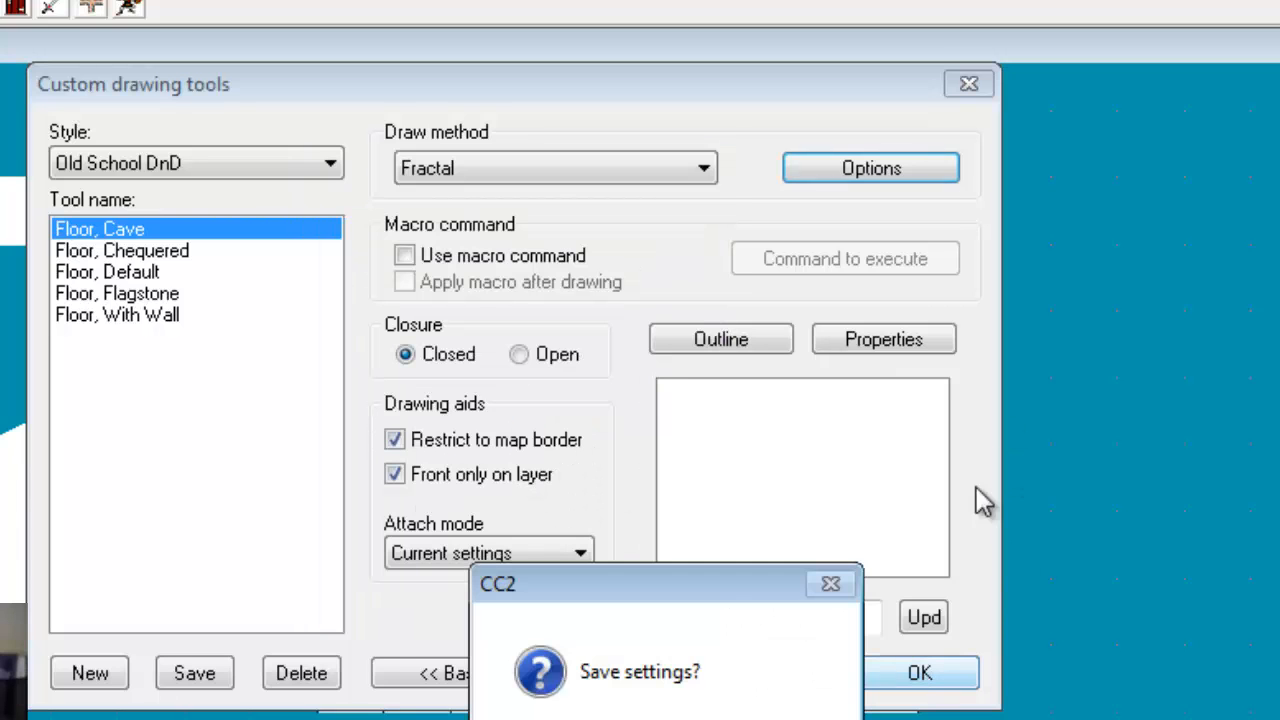
pyautogui.click(630, 719)
# Draw an irregular fractal cave floor northeast of the rooms using the Floor, Cave tool
pyautogui.click(886, 180)
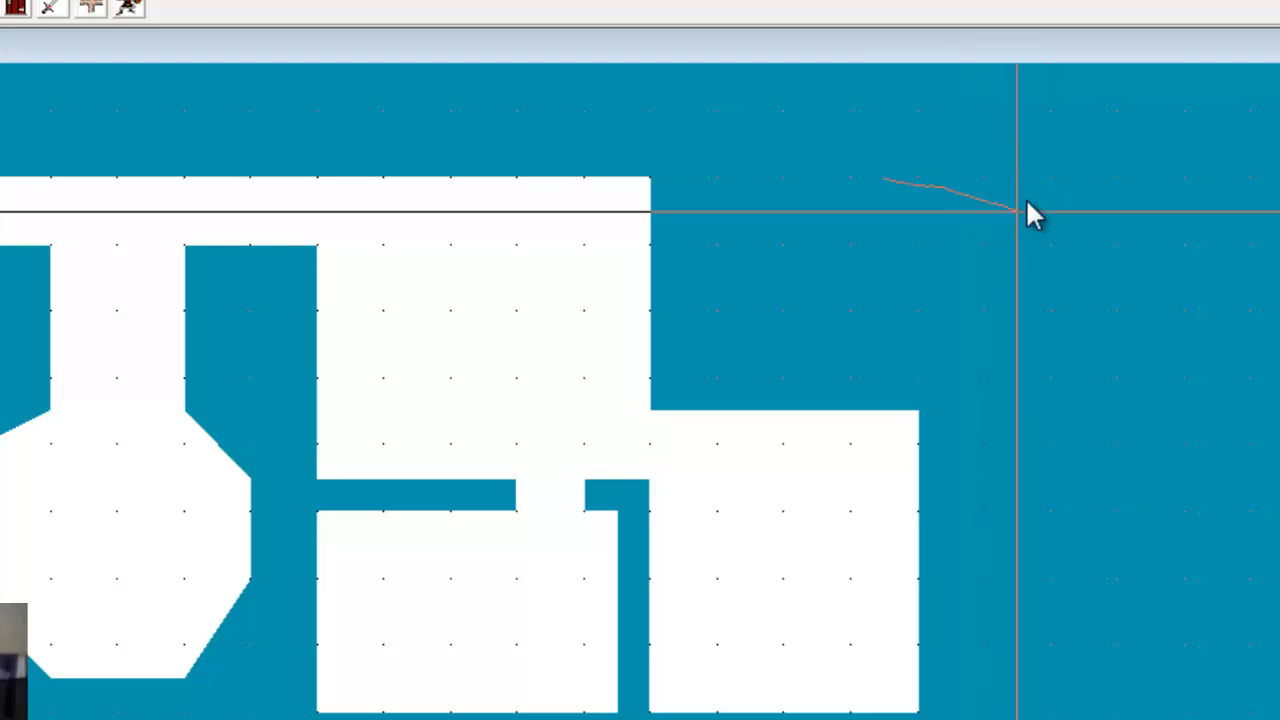
pyautogui.click(984, 177)
pyautogui.click(1080, 243)
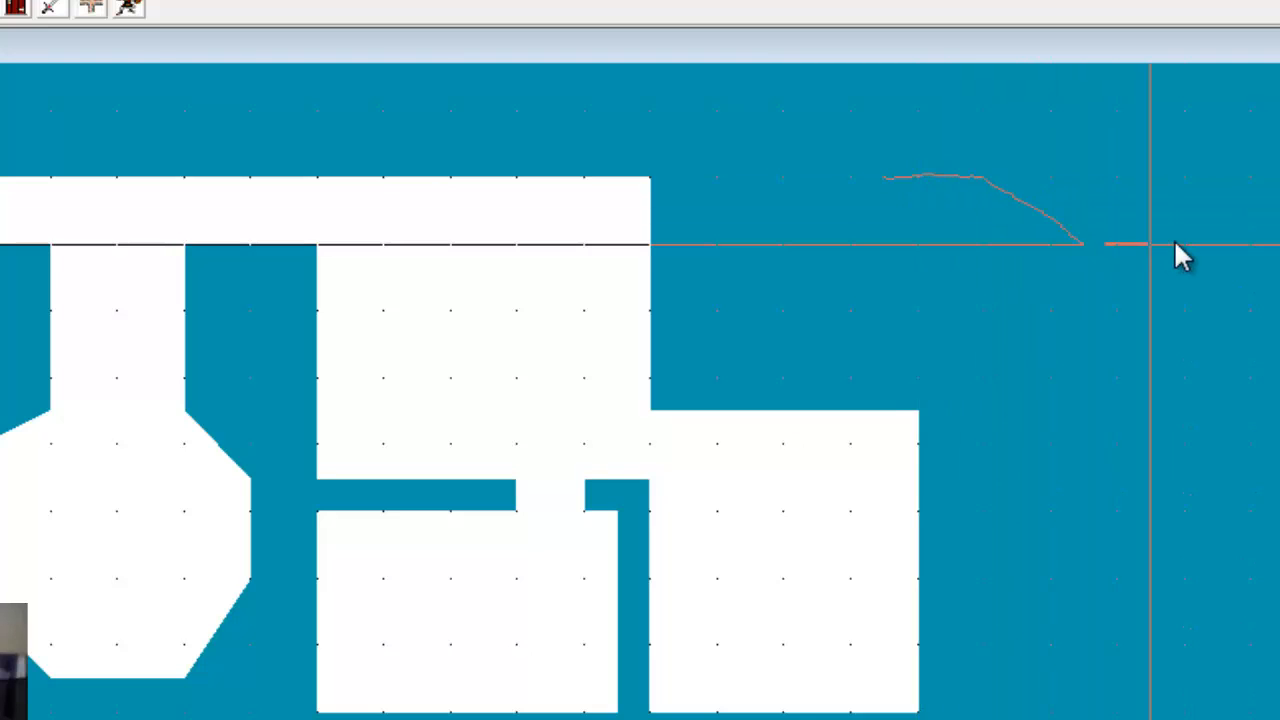
pyautogui.click(1185, 243)
pyautogui.click(1185, 310)
pyautogui.click(1116, 376)
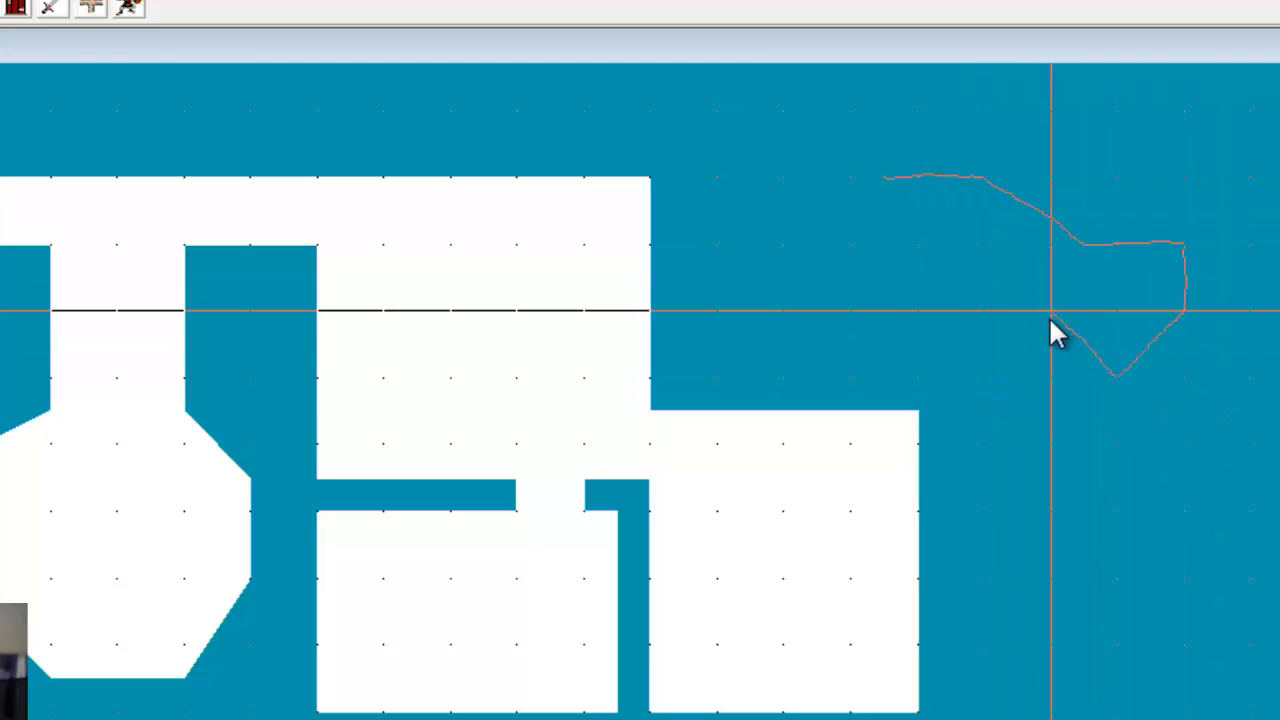
pyautogui.click(1050, 310)
pyautogui.click(950, 309)
pyautogui.click(922, 246)
pyautogui.click(883, 215)
pyautogui.rightClick(883, 217)
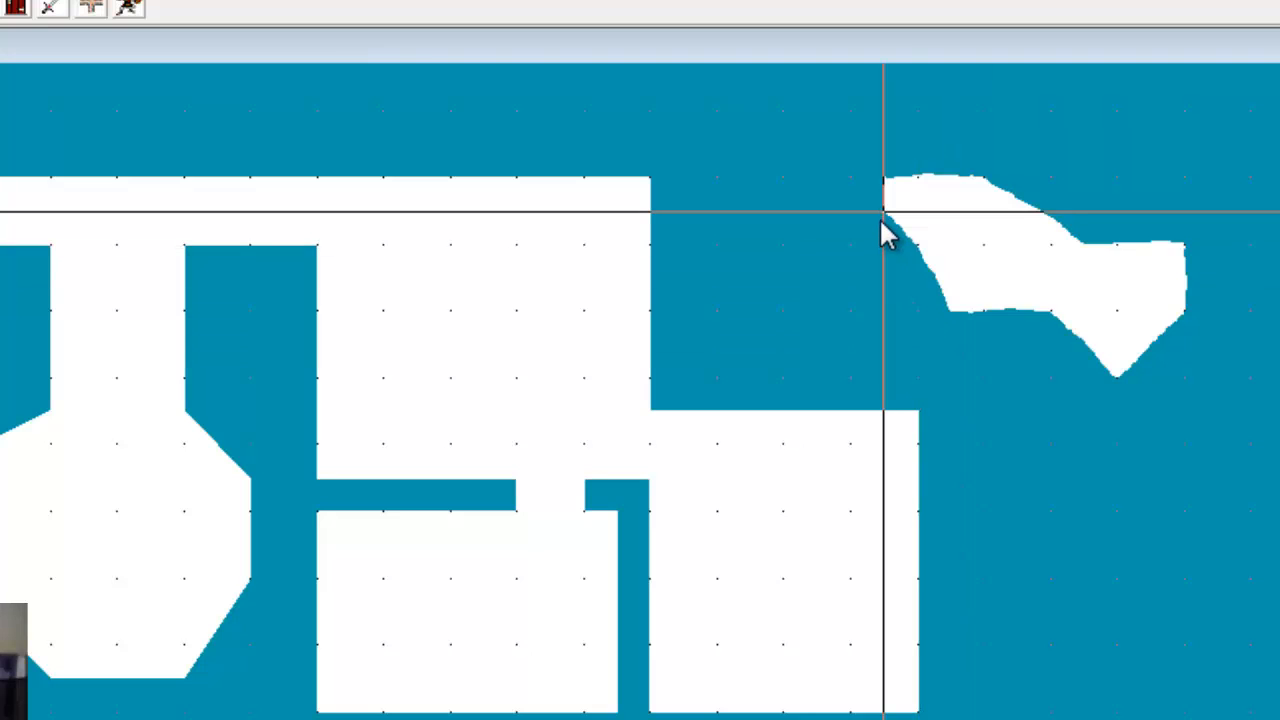
# Draw a fractal cave passage linking the upper room's northeast corner to the western end of the cave
pyautogui.click(906, 138)
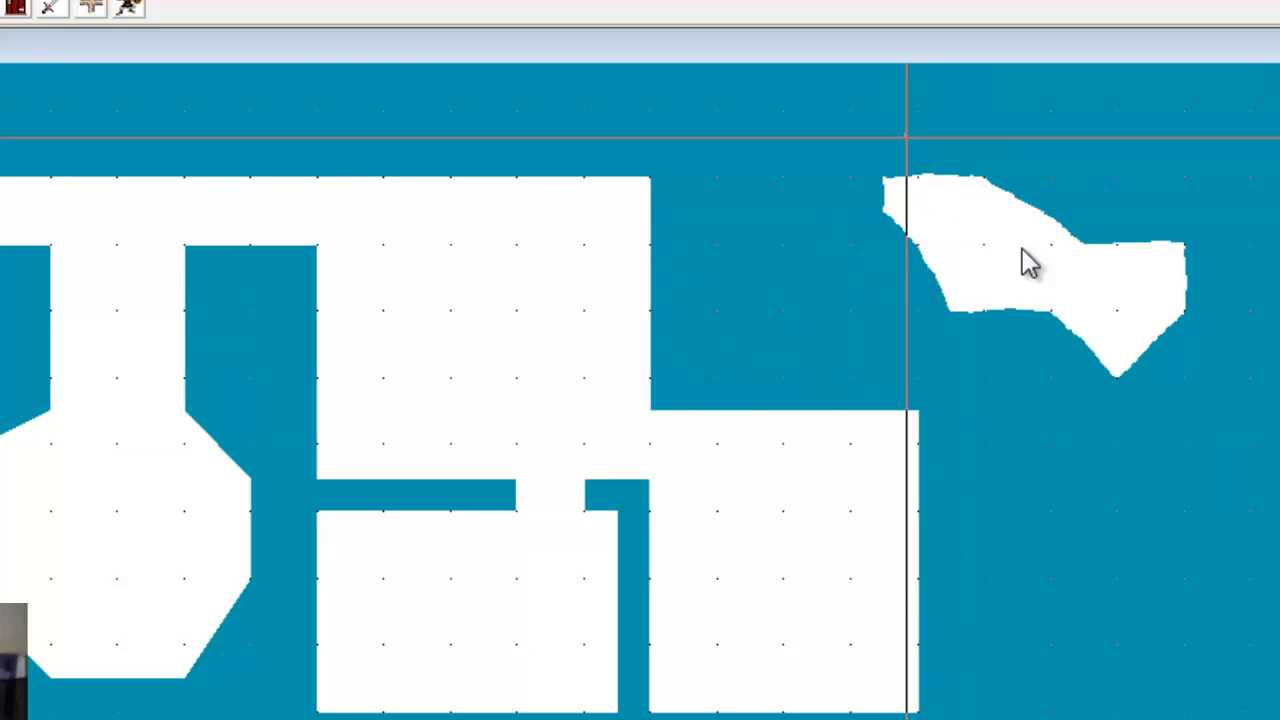
pyautogui.click(1062, 285)
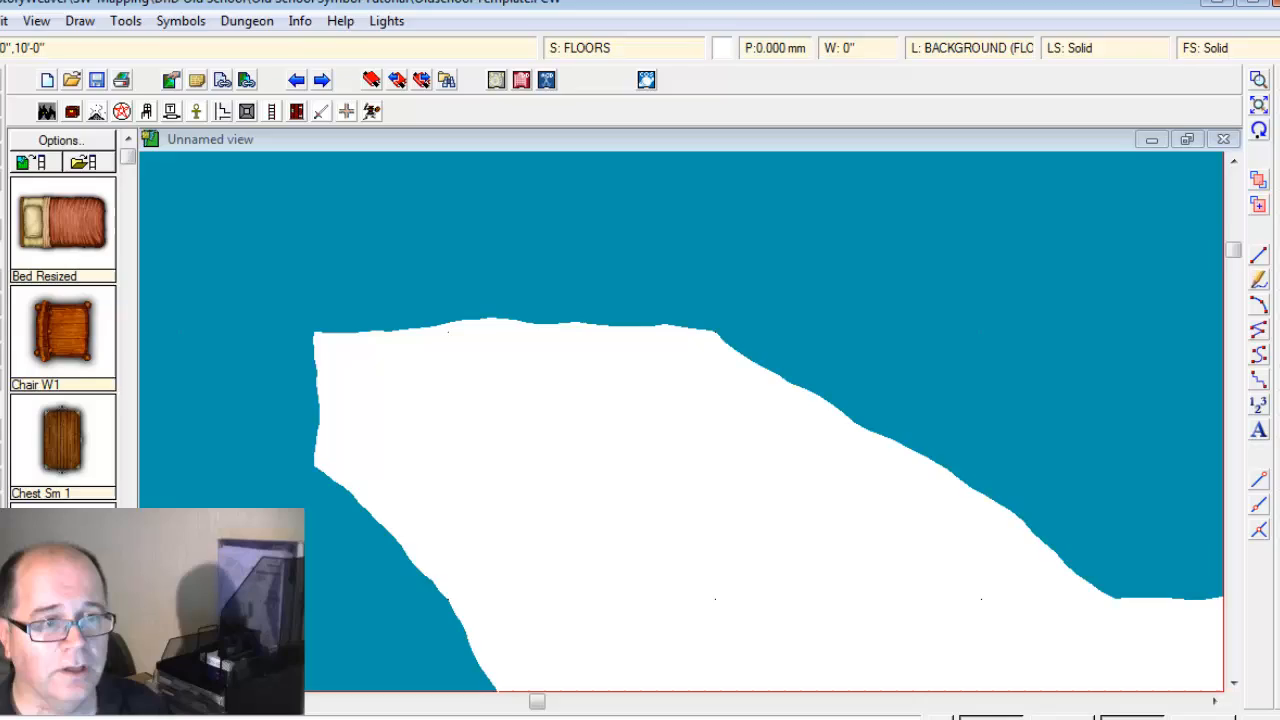
pyautogui.click(1253, 121)
pyautogui.click(1253, 121)
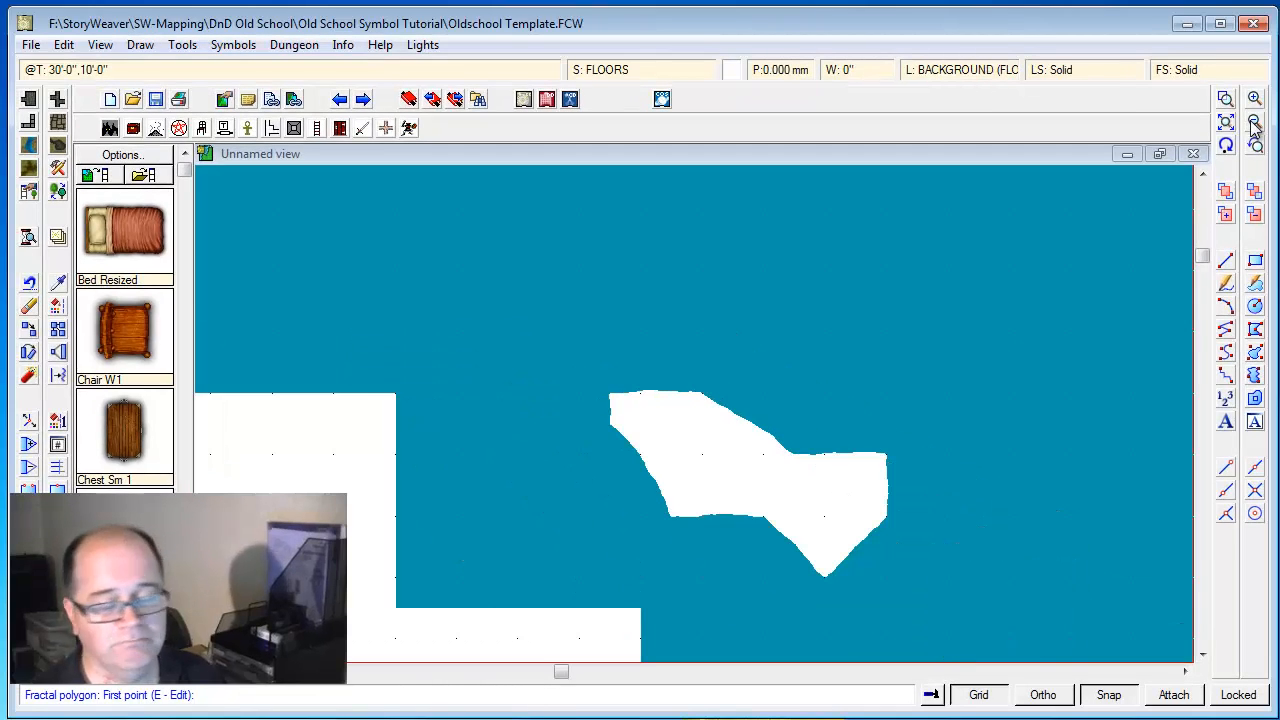
pyautogui.click(388, 389)
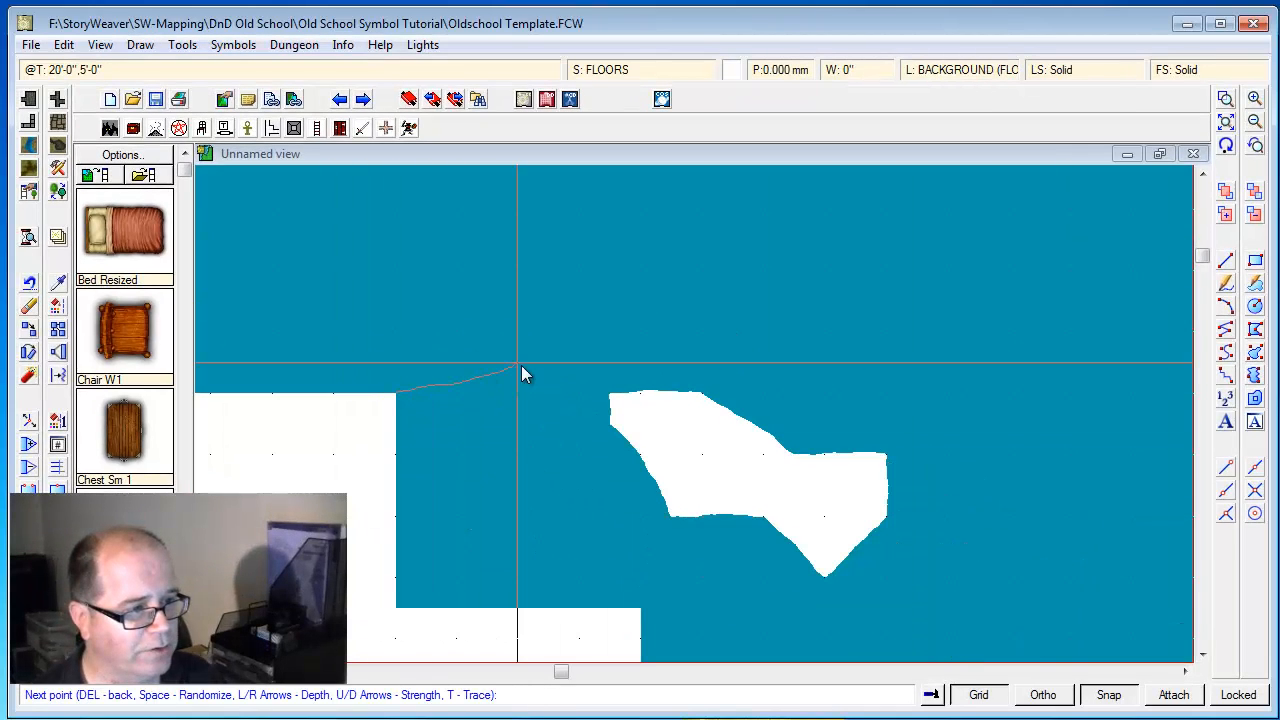
pyautogui.click(611, 394)
pyautogui.click(637, 454)
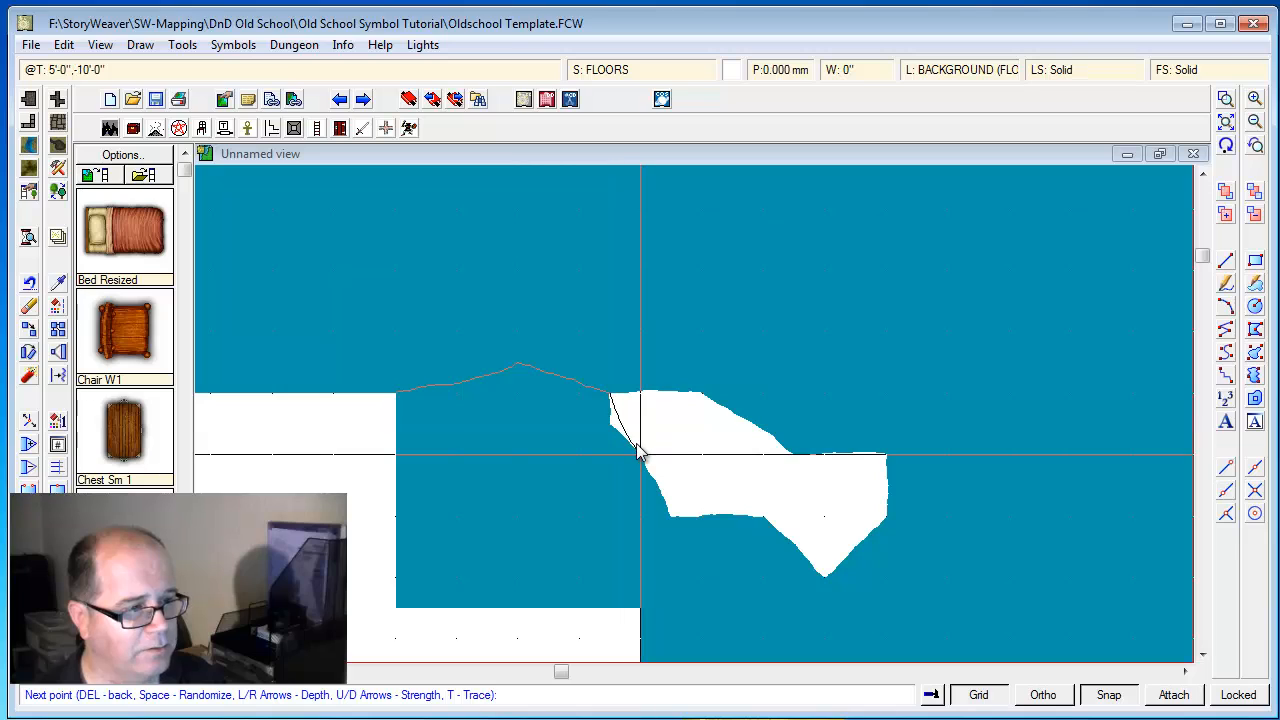
pyautogui.click(465, 452)
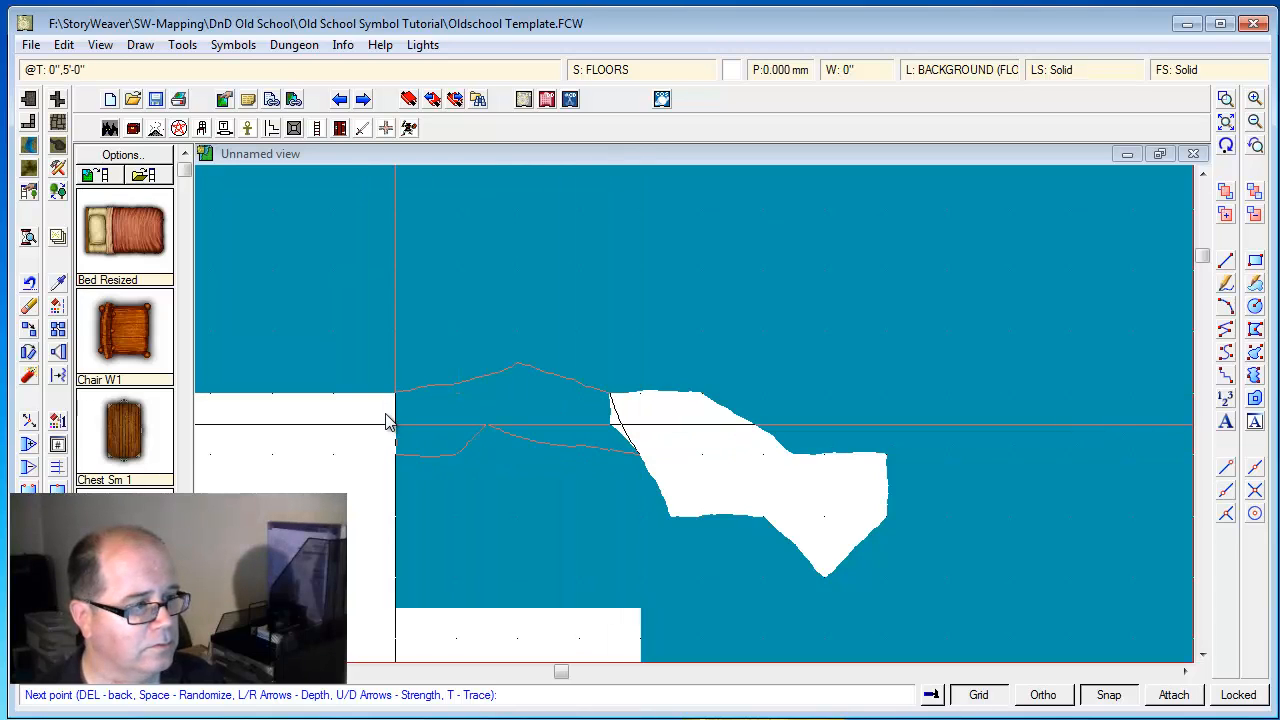
pyautogui.rightClick(386, 410)
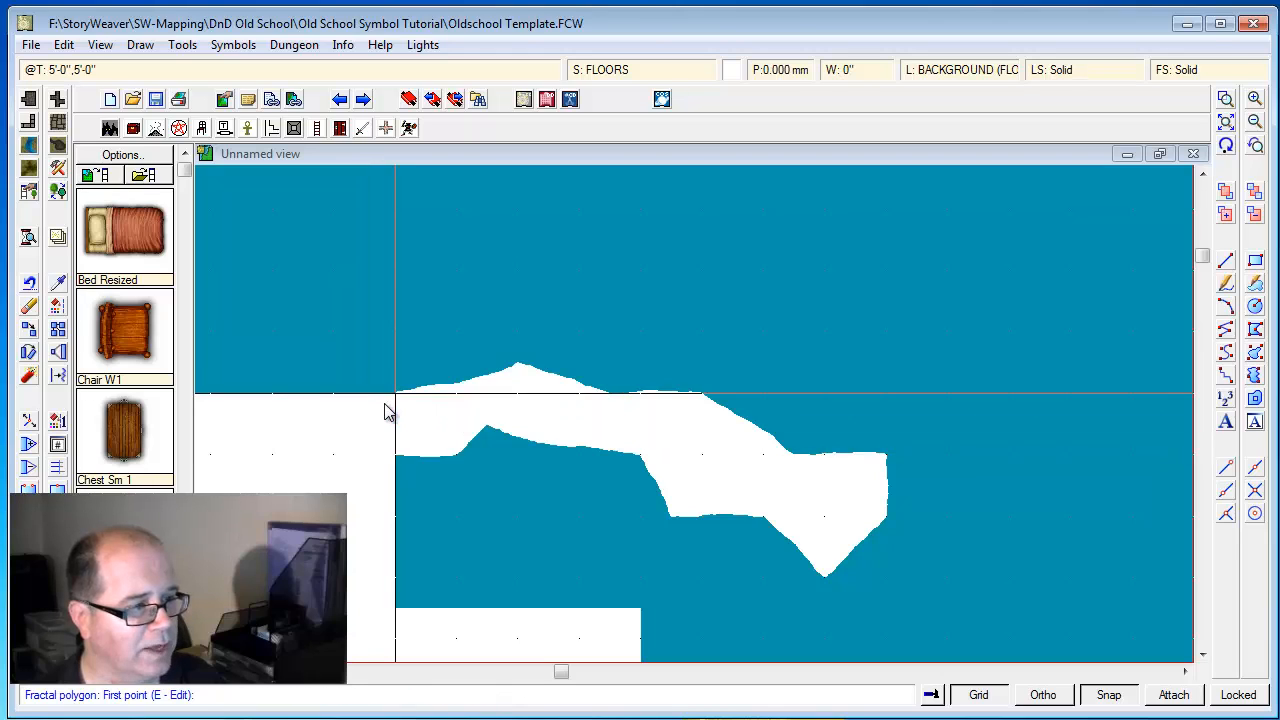
# Give the Floor, Cave tool an extra-entity outline in dark teal, color 66
pyautogui.click(1227, 123)
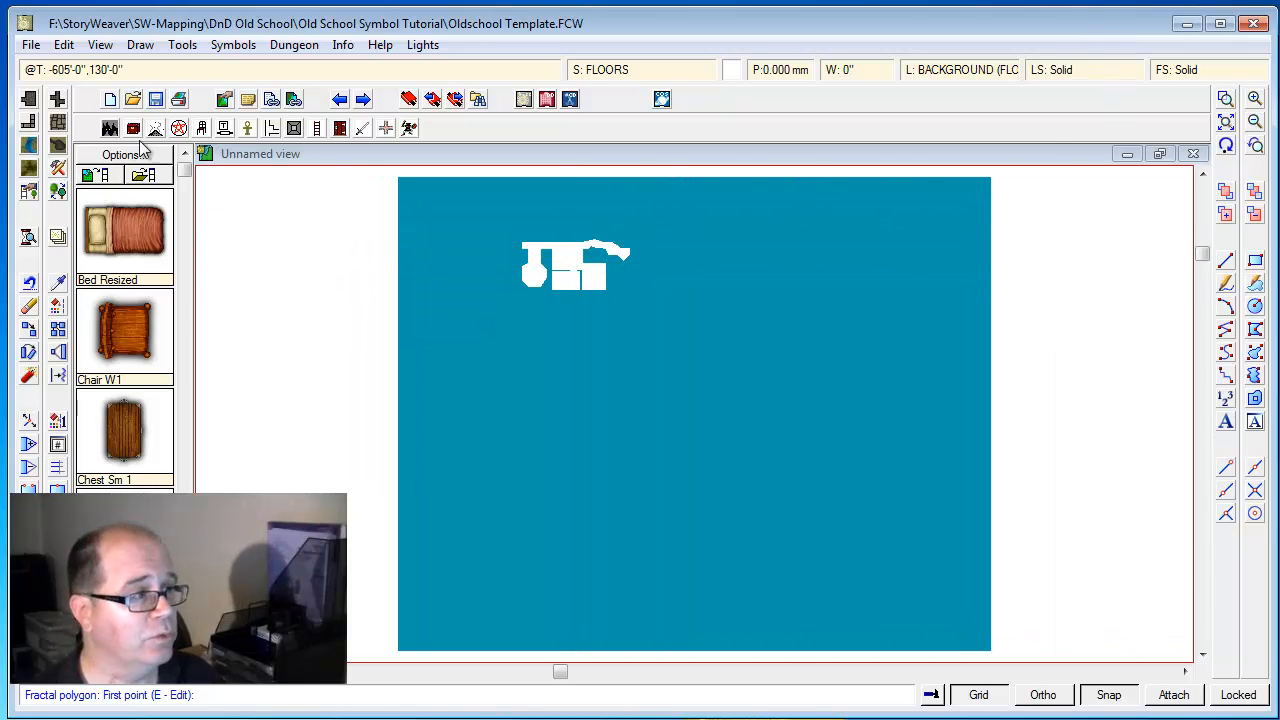
pyautogui.click(59, 125)
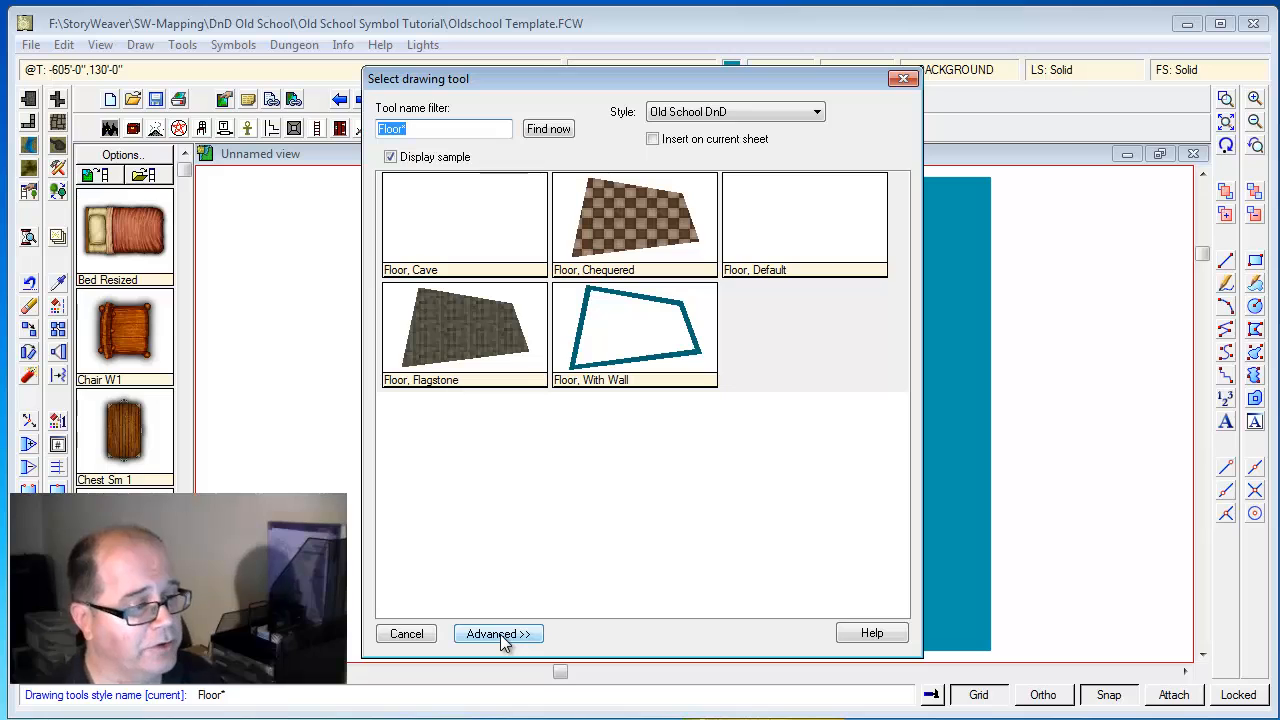
pyautogui.click(500, 633)
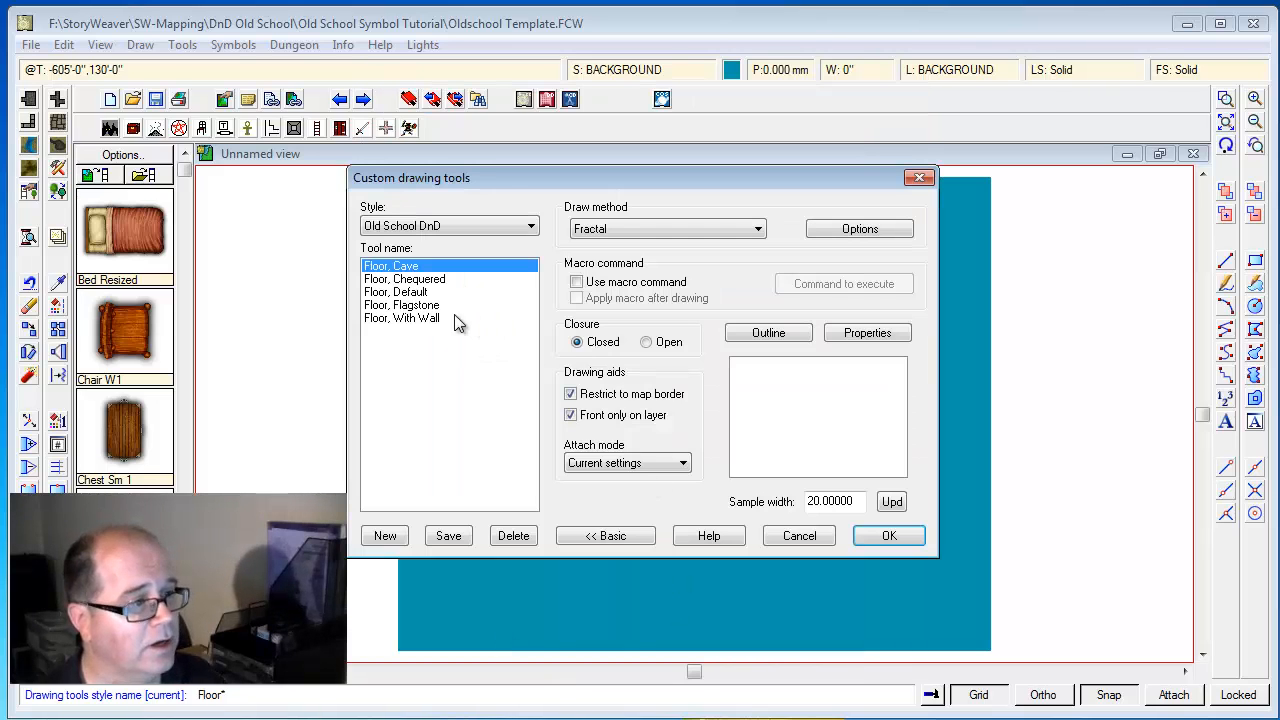
pyautogui.click(776, 336)
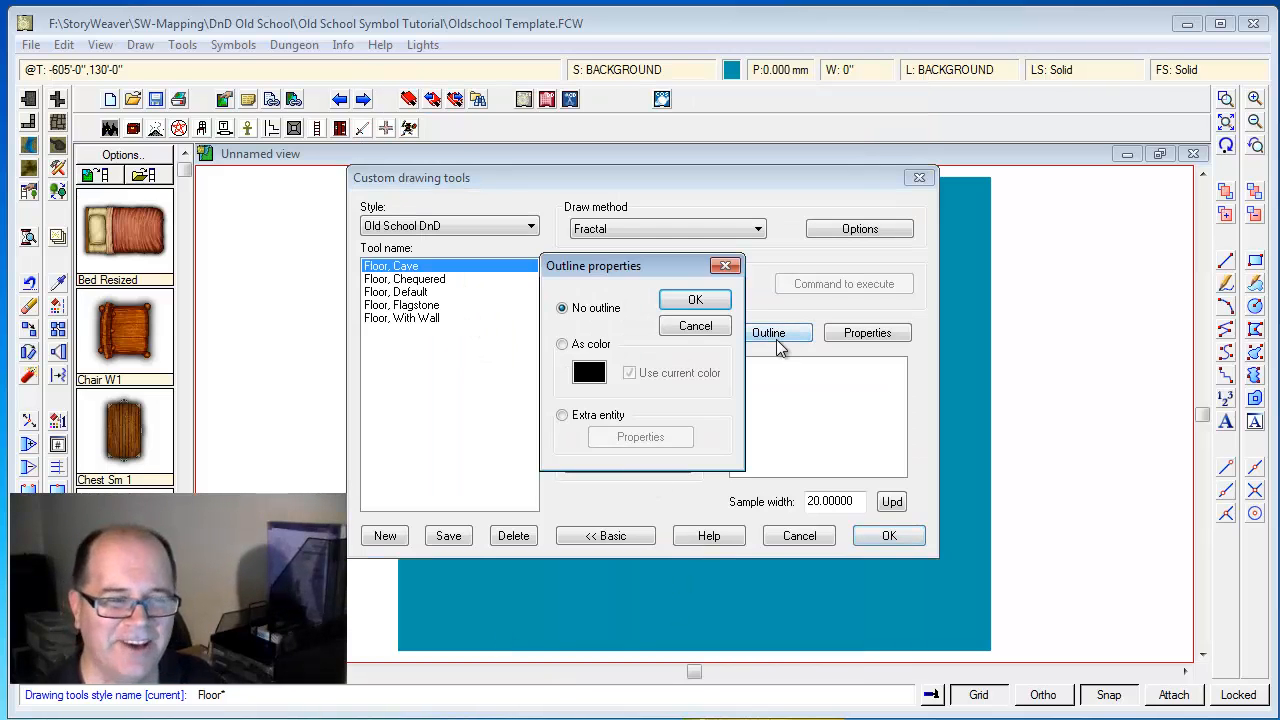
pyautogui.click(599, 414)
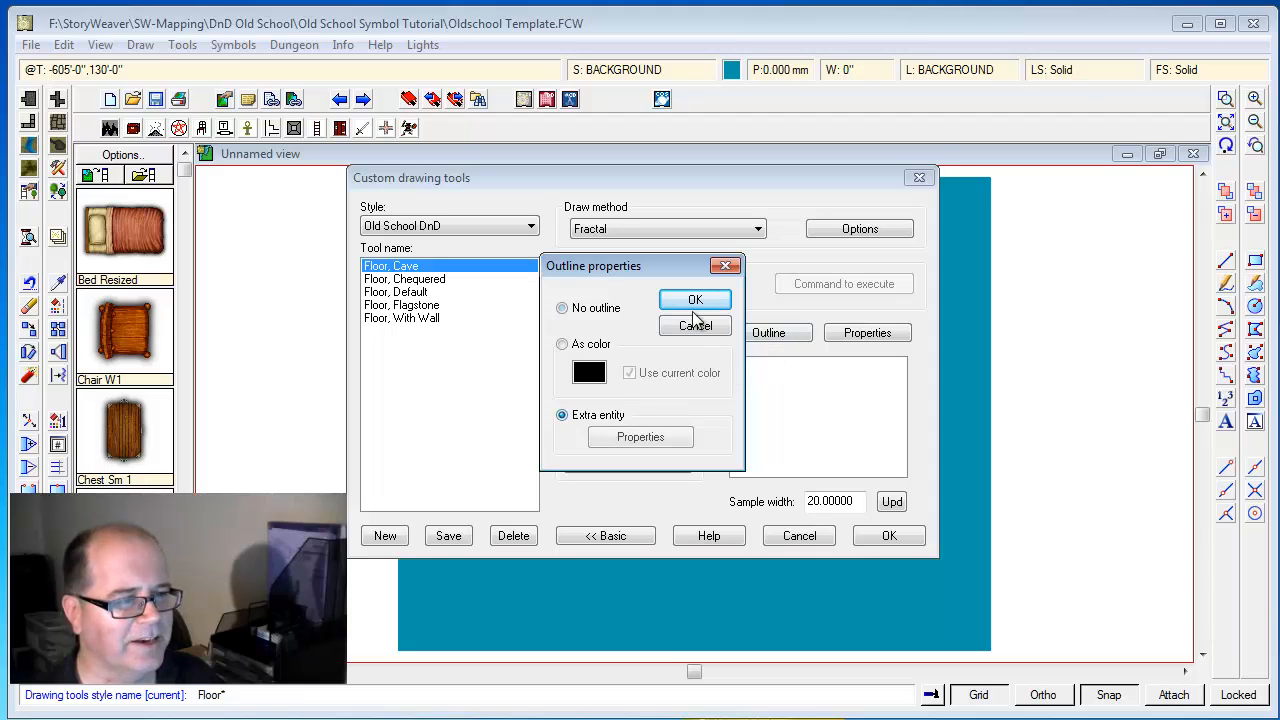
pyautogui.click(645, 438)
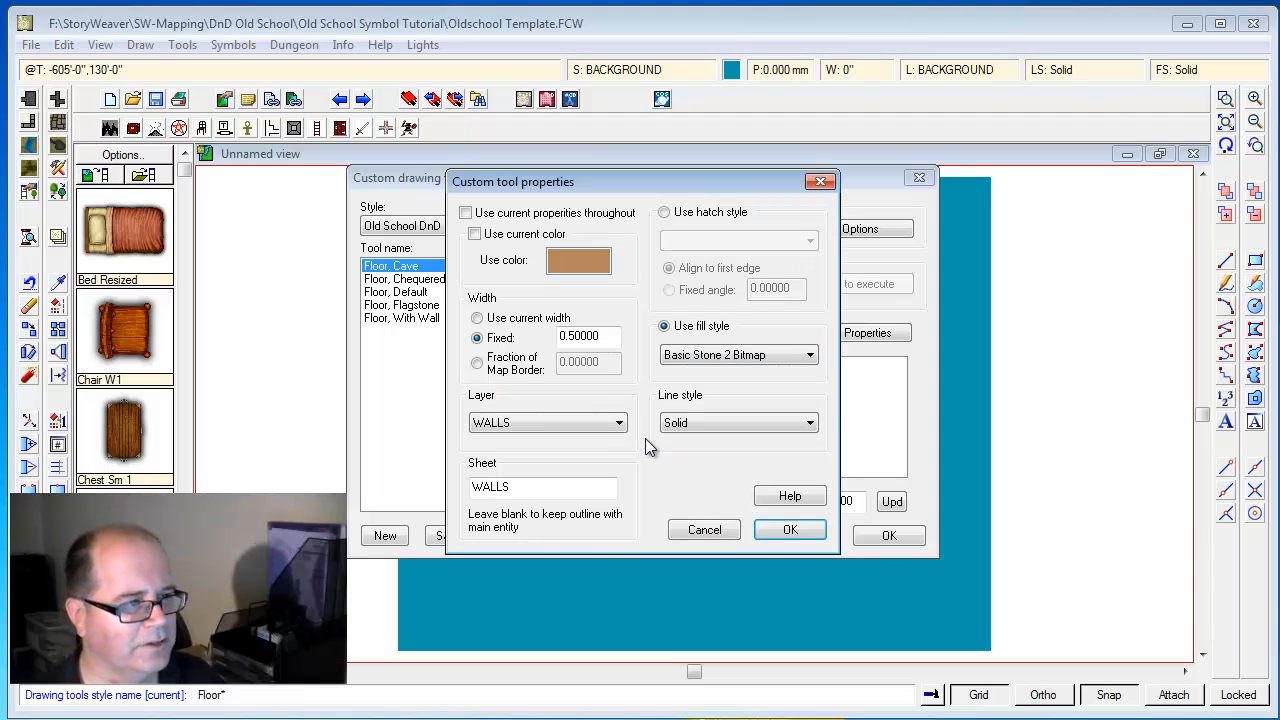
pyautogui.click(574, 264)
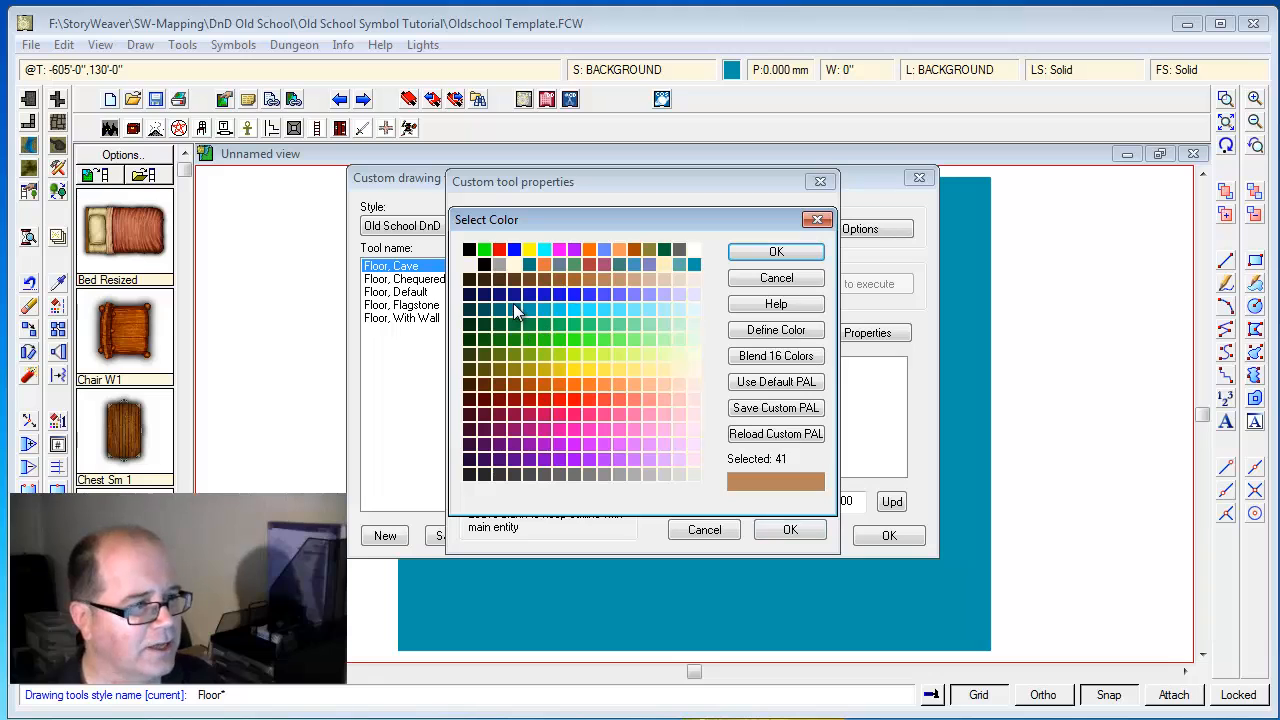
pyautogui.click(511, 311)
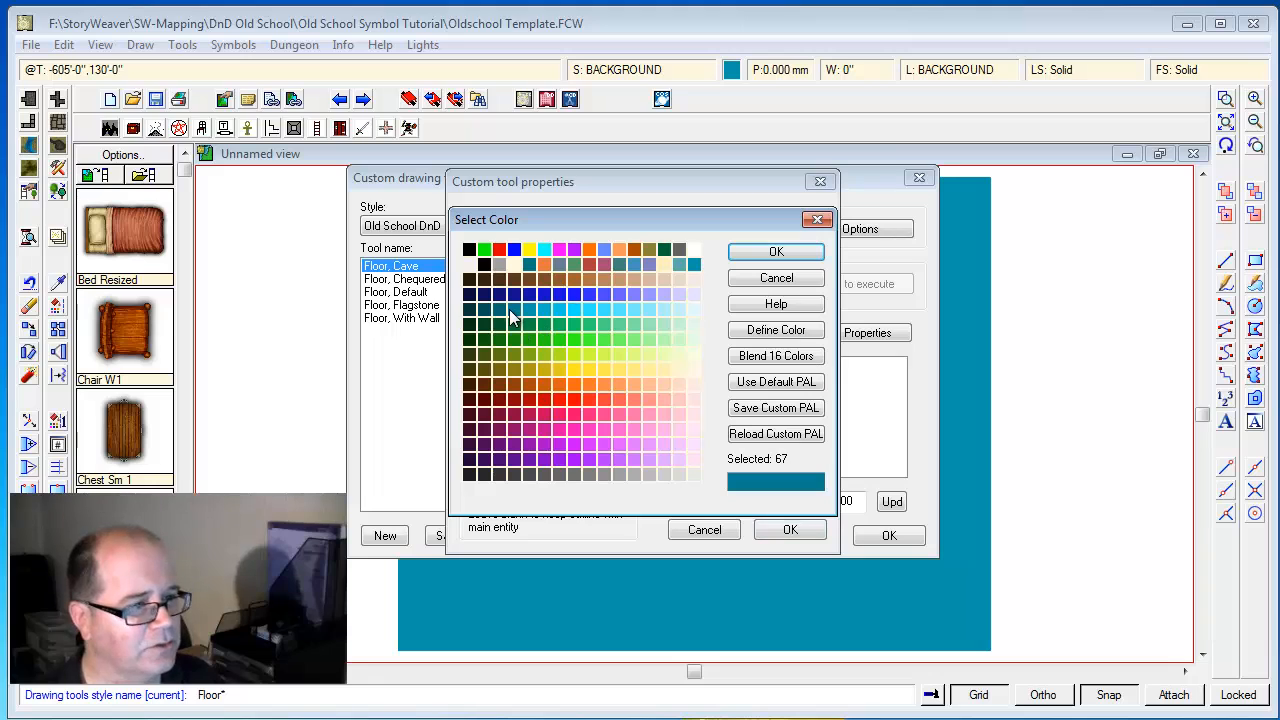
pyautogui.click(765, 254)
# Set the Floor, Cave outline to fixed width 1 with the Solid fill style, and save the tool's settings
pyautogui.doubleClick(563, 335)
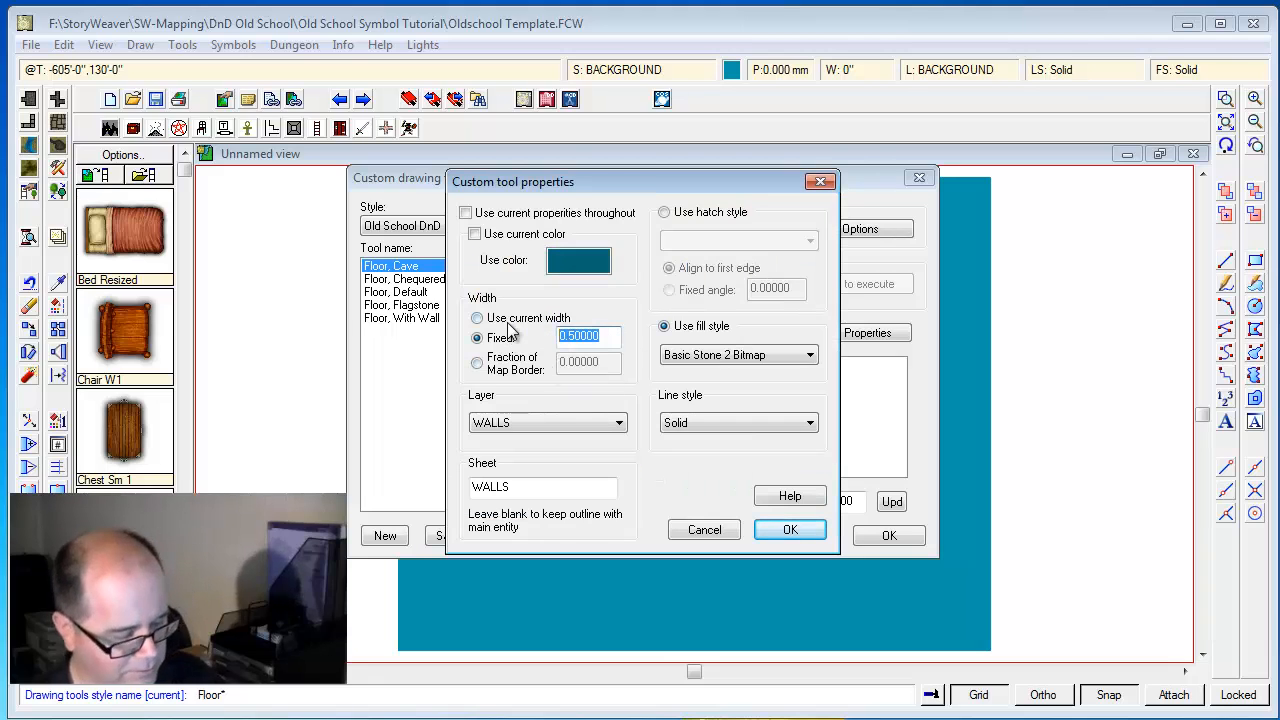
pyautogui.press('BackSpace')
pyautogui.write('1')
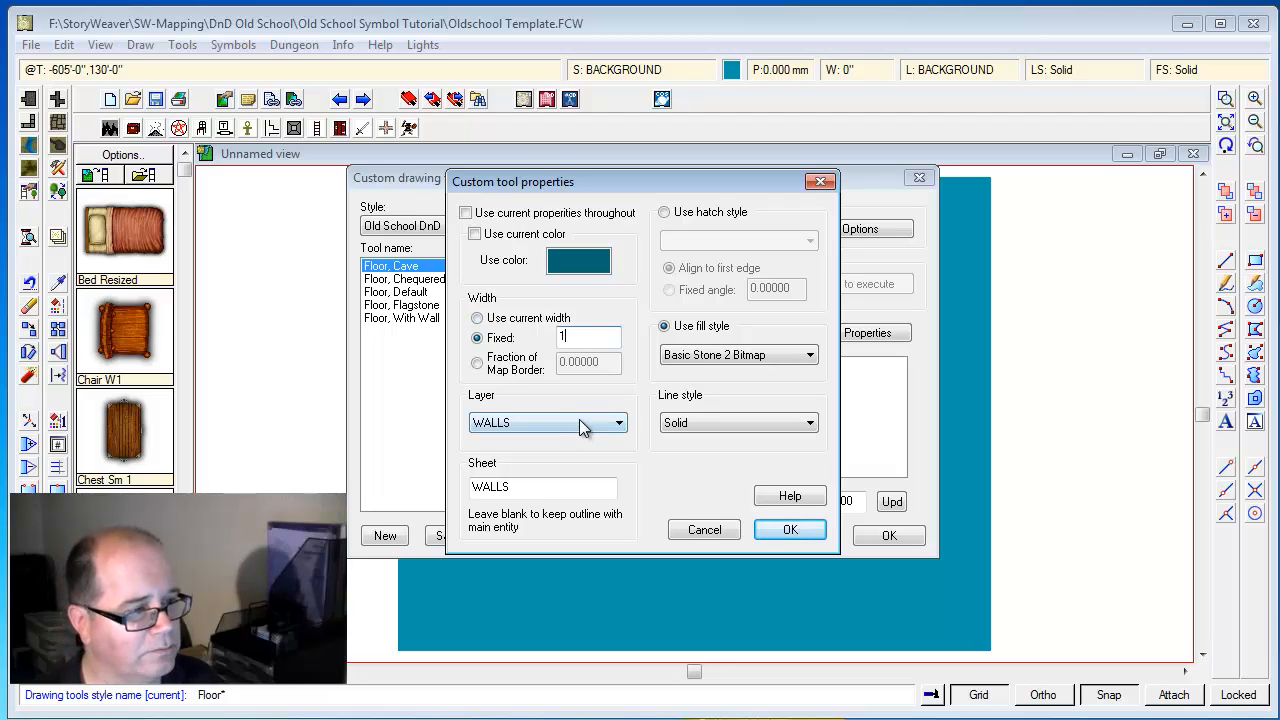
pyautogui.click(735, 355)
pyautogui.moveTo(809, 440); pyautogui.dragTo(780, 620)
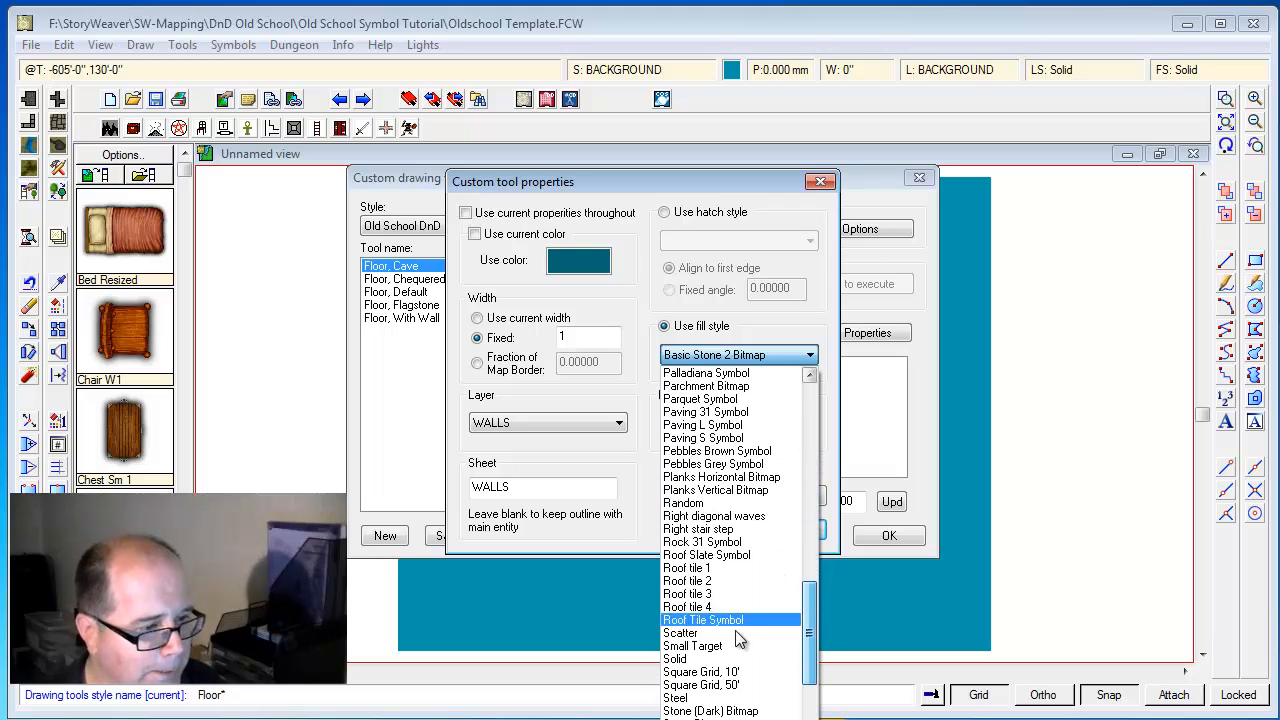
pyautogui.click(690, 659)
pyautogui.click(803, 529)
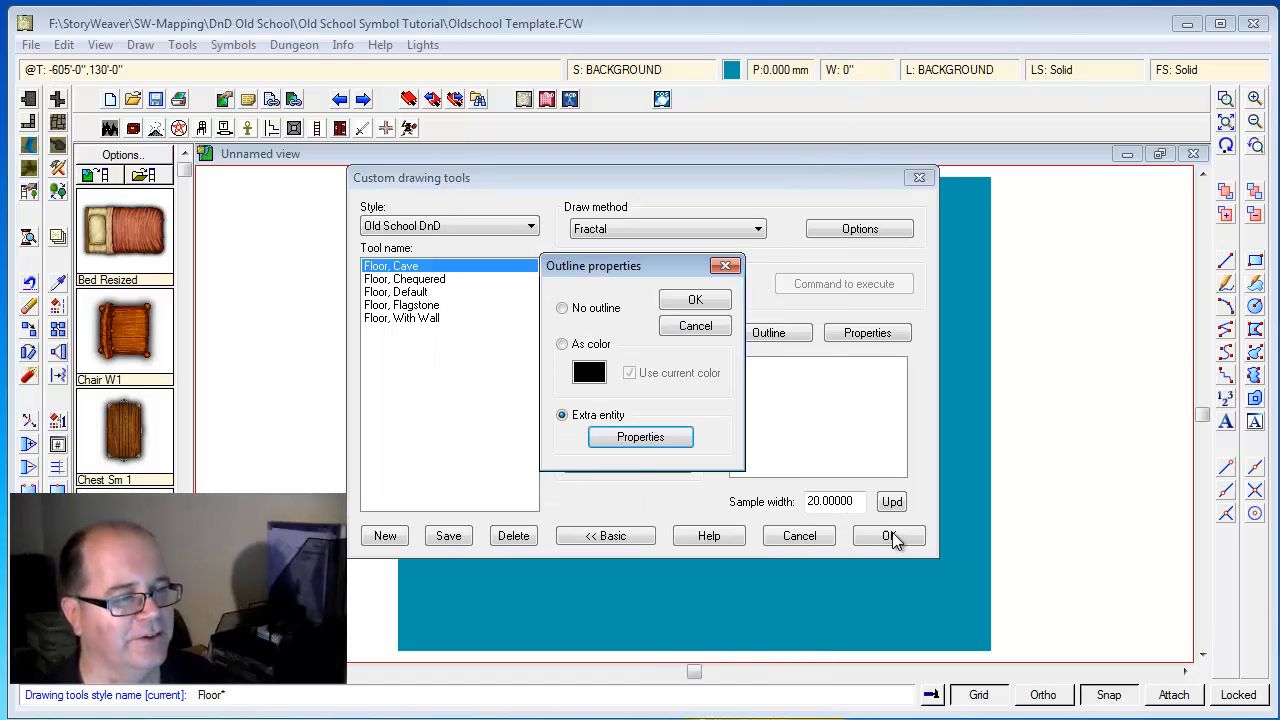
pyautogui.click(695, 300)
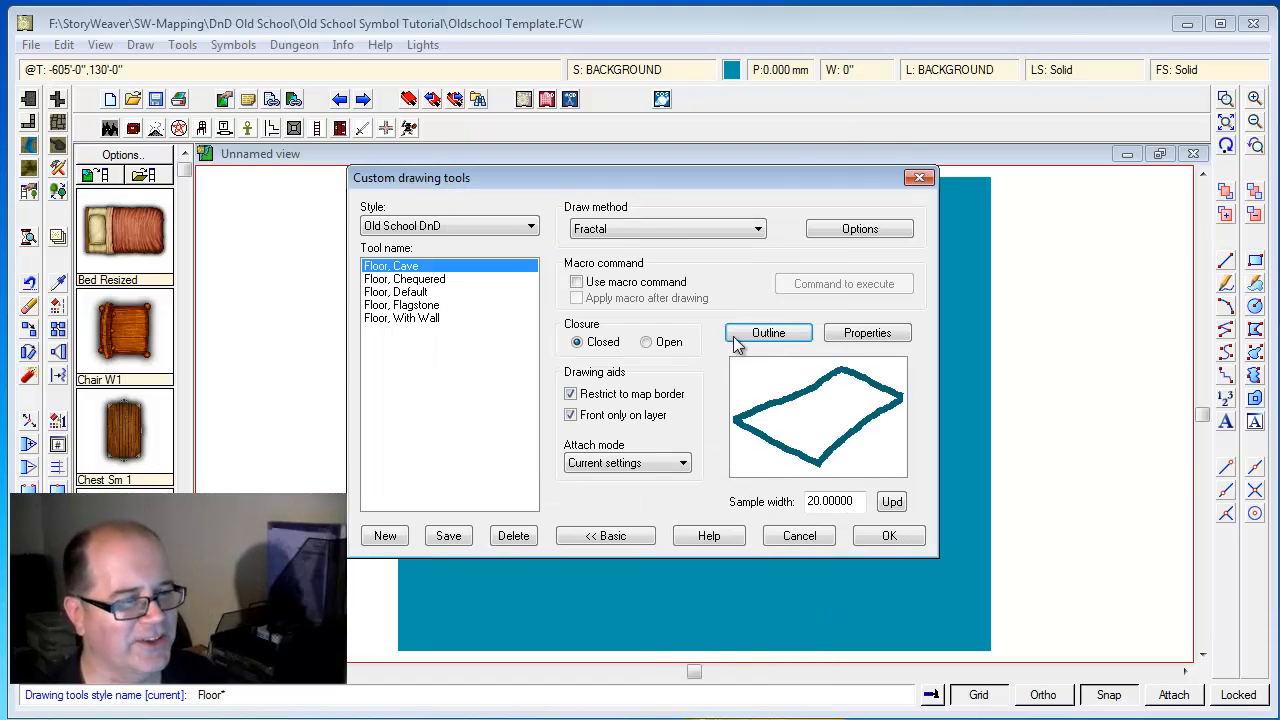
pyautogui.click(889, 540)
pyautogui.click(732, 602)
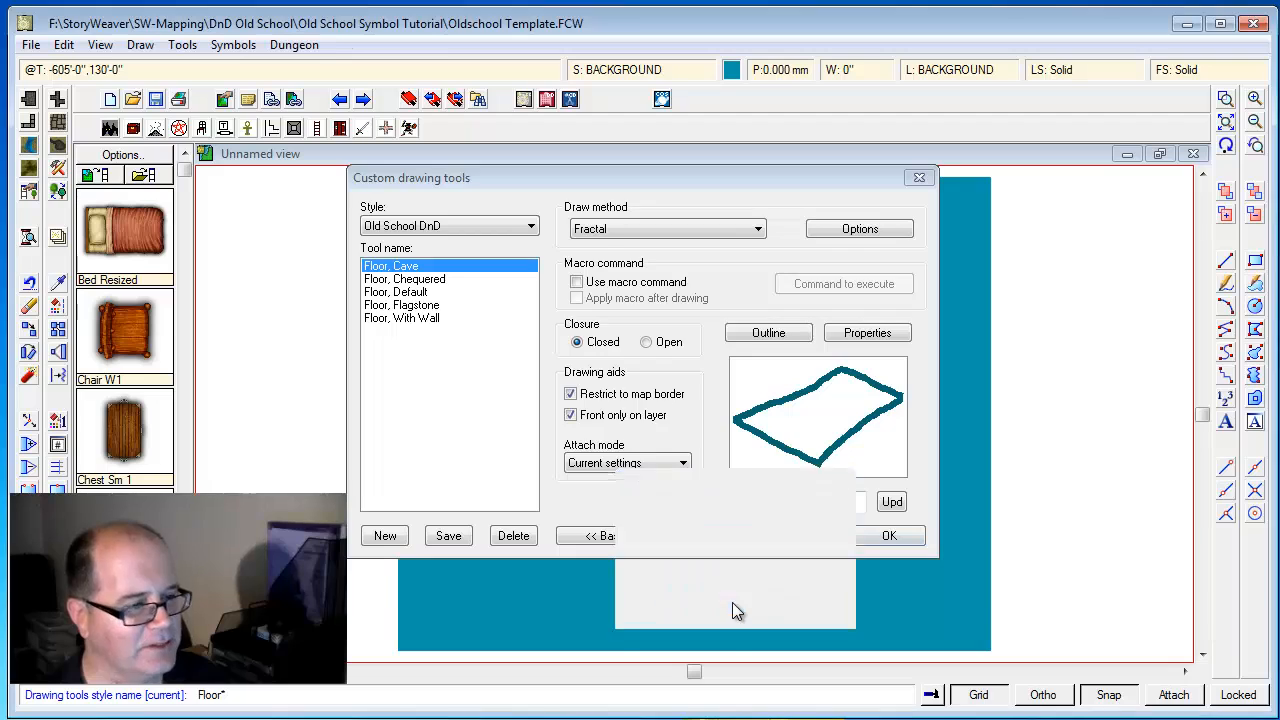
# Create a new drawing tool named Floor, Cave with Wall from the Floor, Cave tool's settings
pyautogui.click(58, 122)
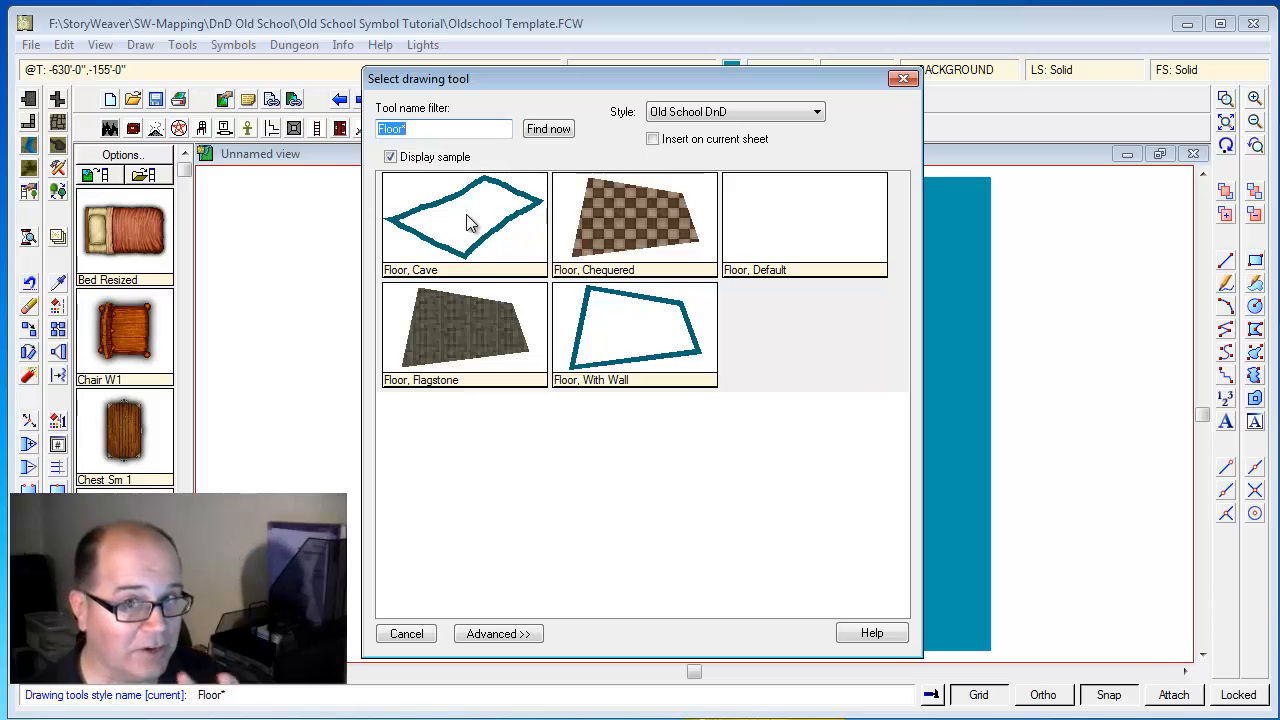
pyautogui.click(497, 634)
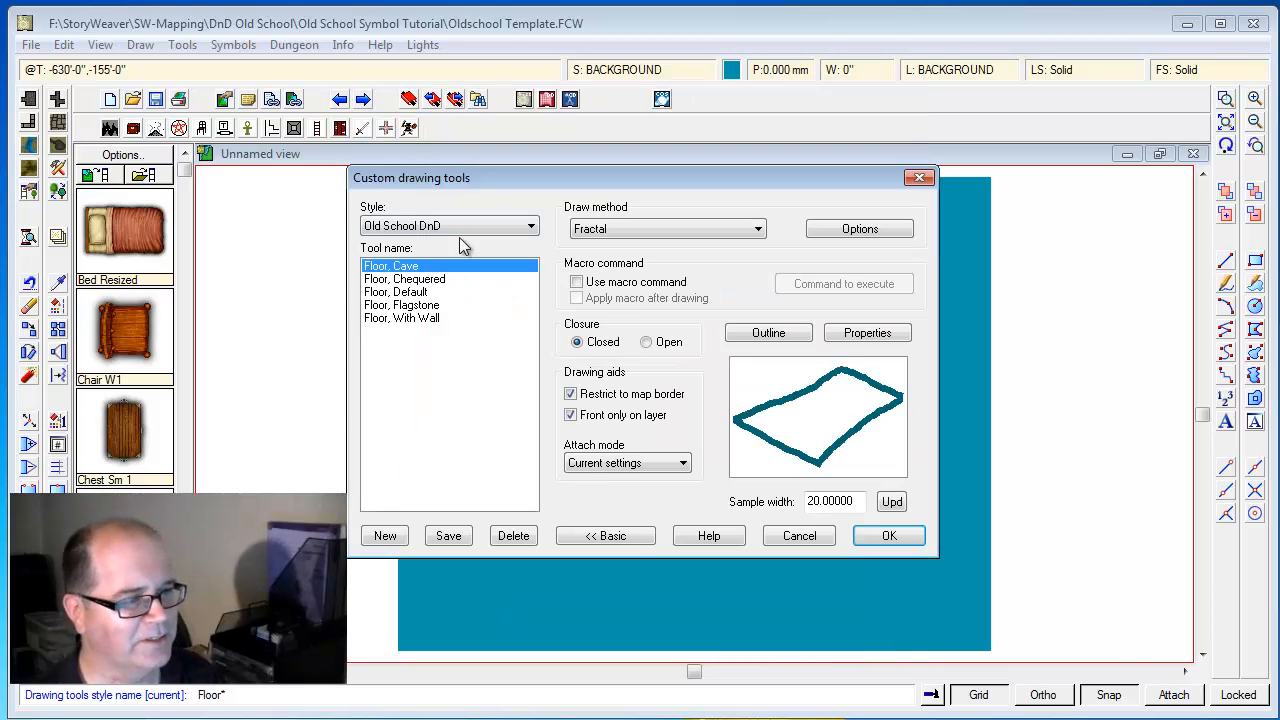
pyautogui.click(384, 537)
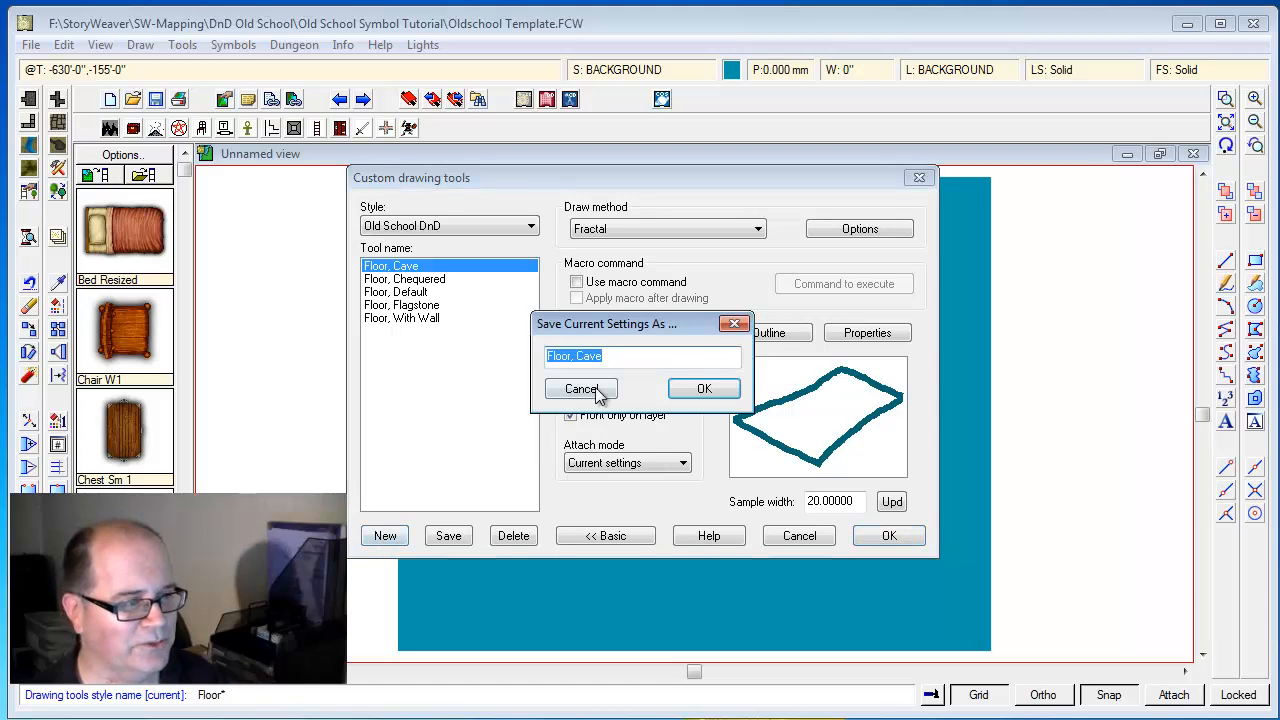
pyautogui.click(614, 359)
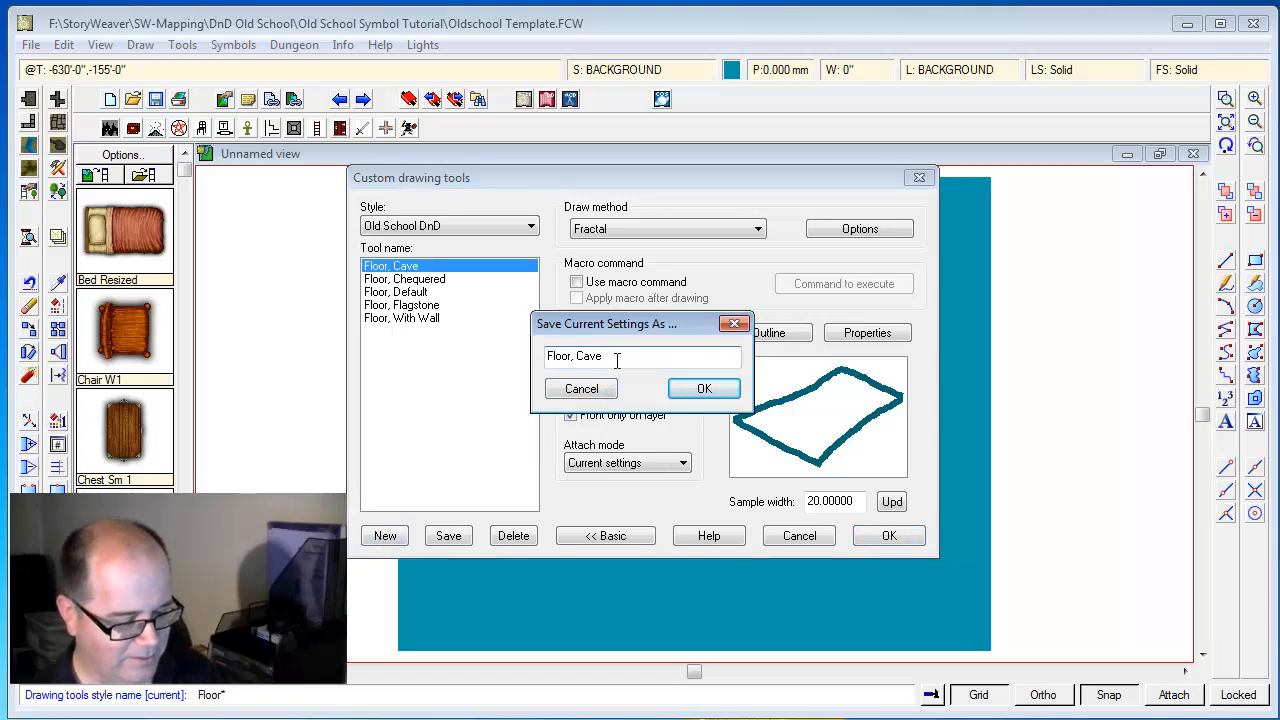
pyautogui.write('with Wall')
pyautogui.press('Return')
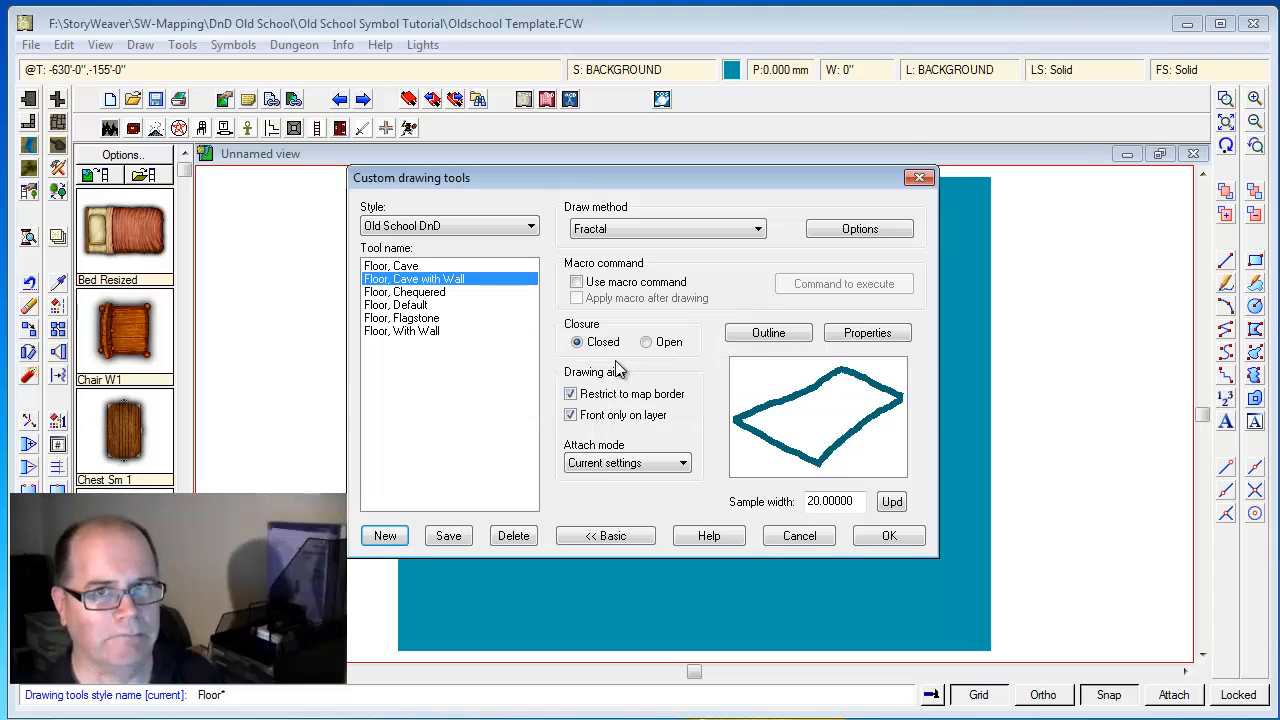
# Set the original Floor, Cave tool to No outline and save its settings
pyautogui.click(481, 266)
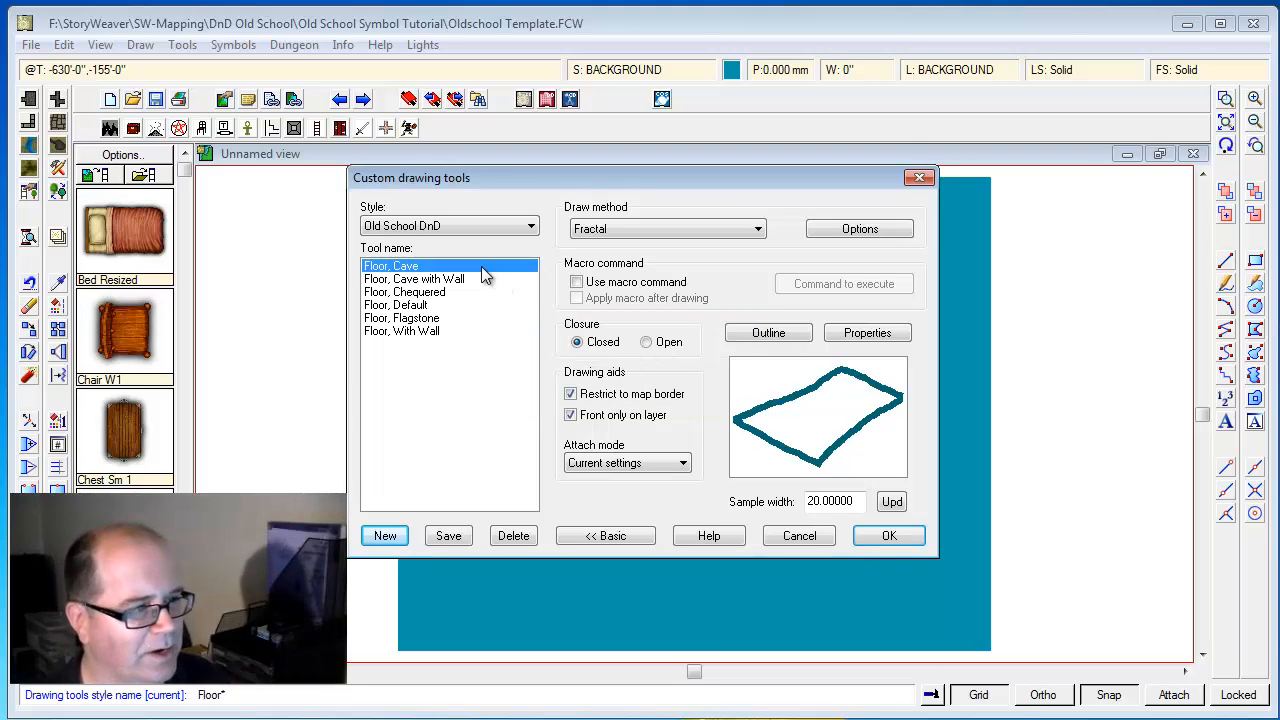
pyautogui.click(762, 333)
pyautogui.click(598, 308)
pyautogui.click(700, 300)
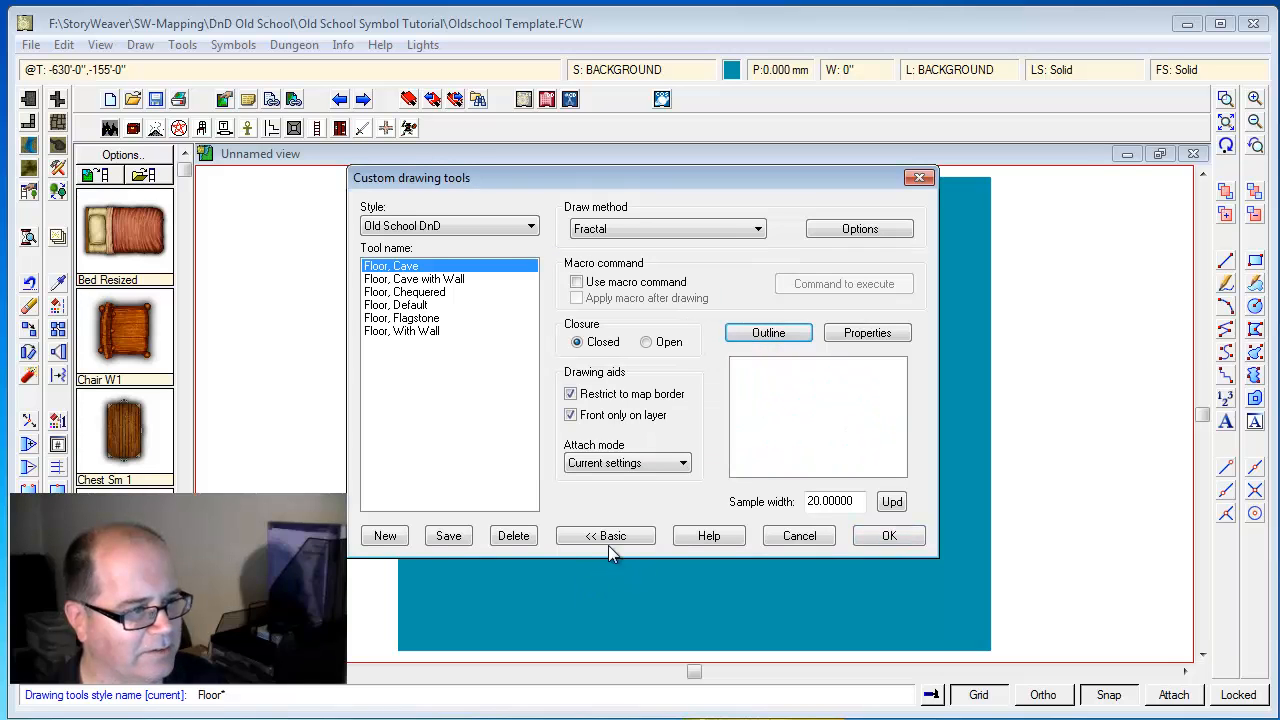
pyautogui.click(449, 536)
pyautogui.click(878, 536)
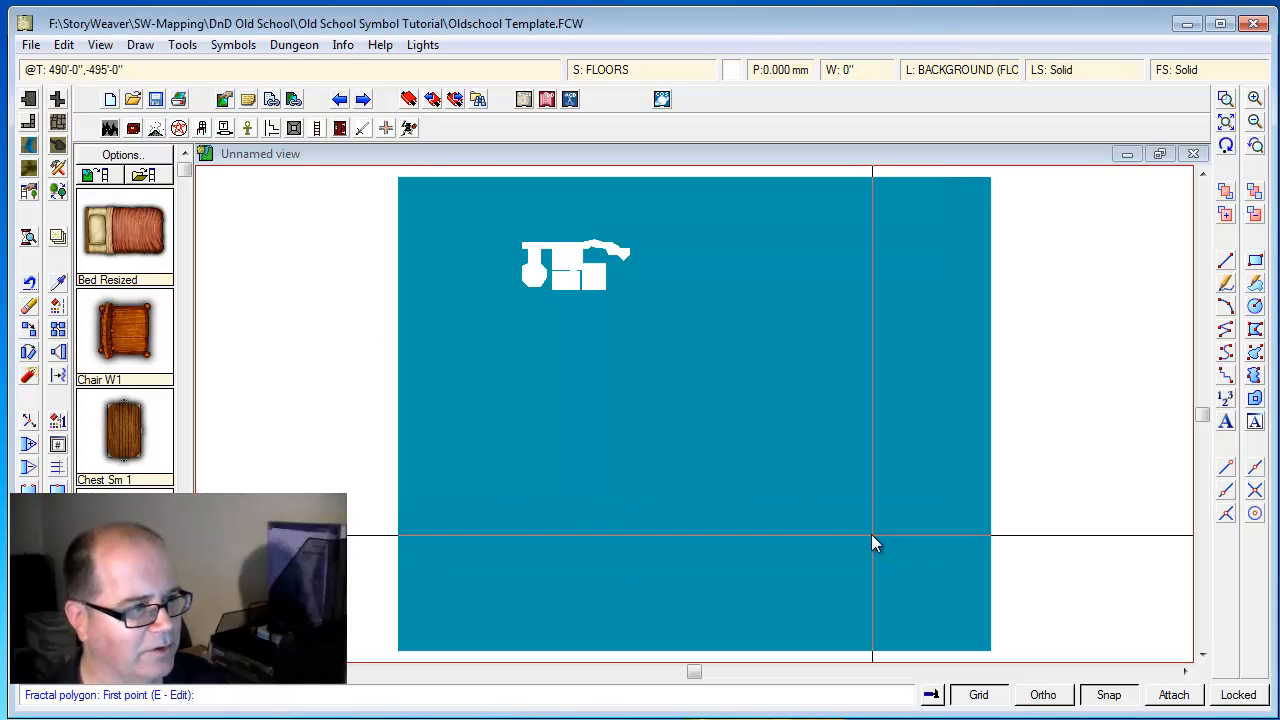
# Draw a separate irregular cave east of the existing floor plan using the Floor, Cave with Wall tool
pyautogui.click(56, 124)
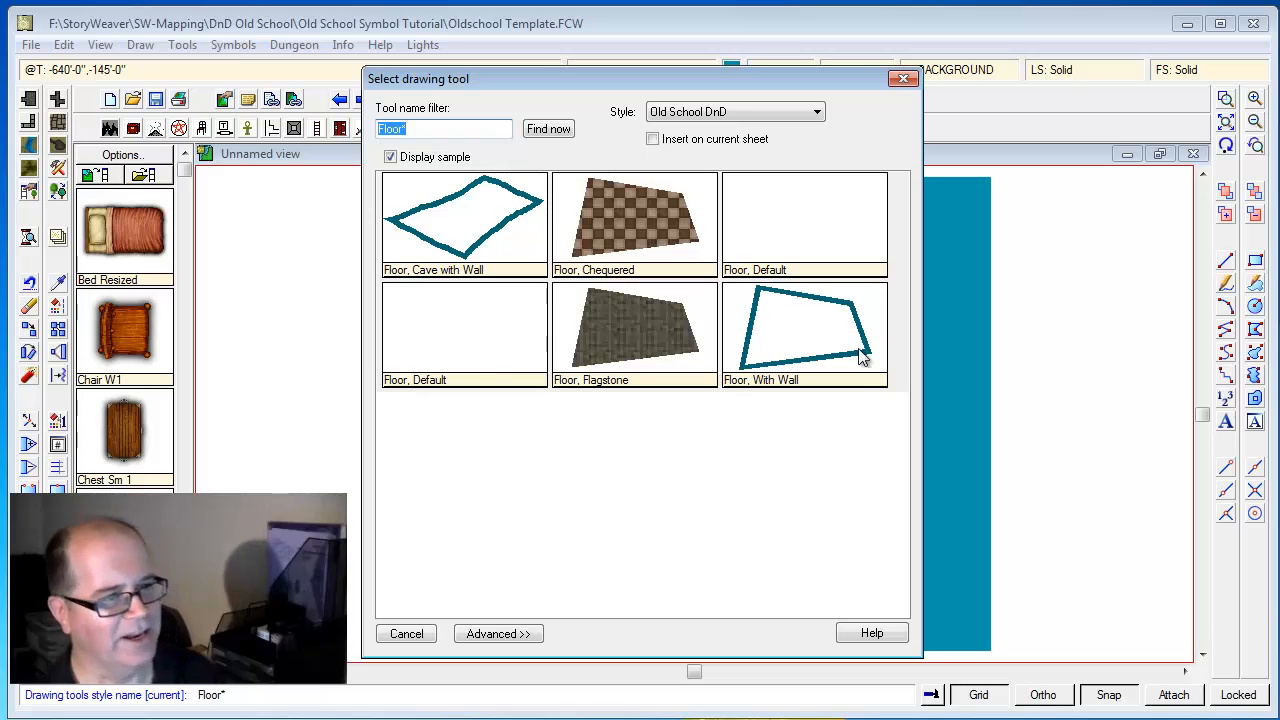
pyautogui.doubleClick(478, 227)
pyautogui.click(699, 277)
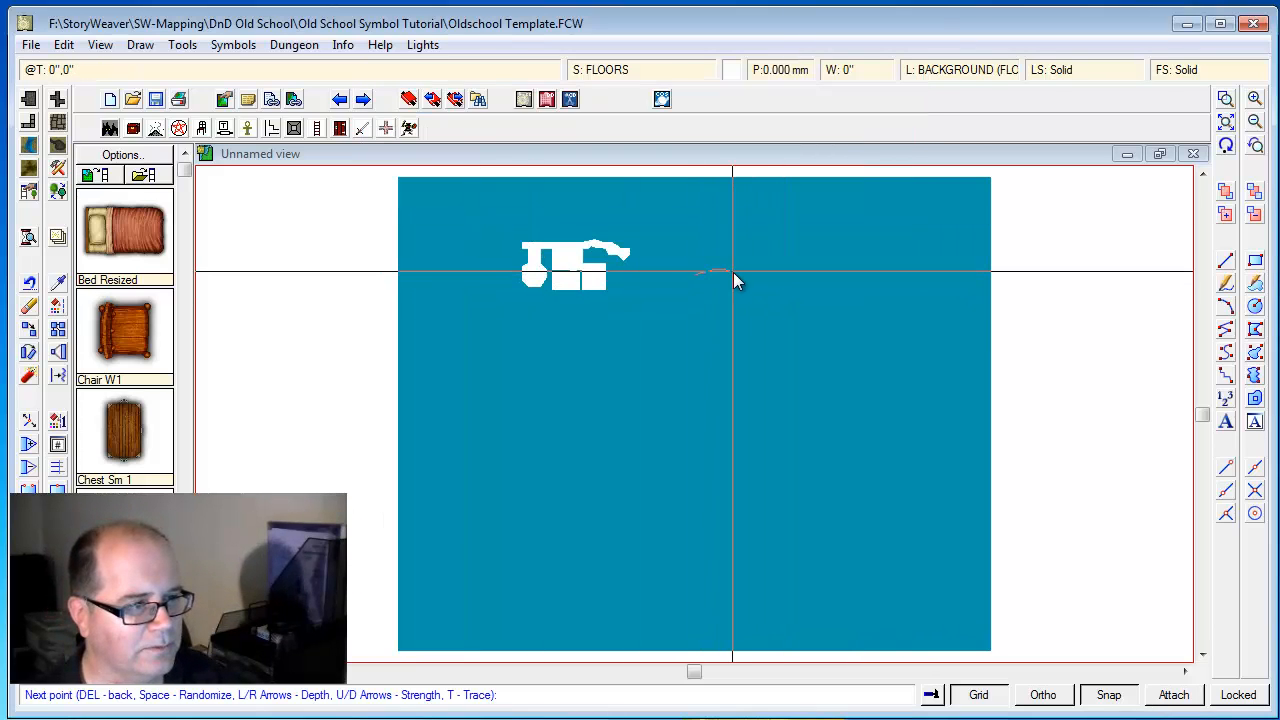
pyautogui.click(752, 323)
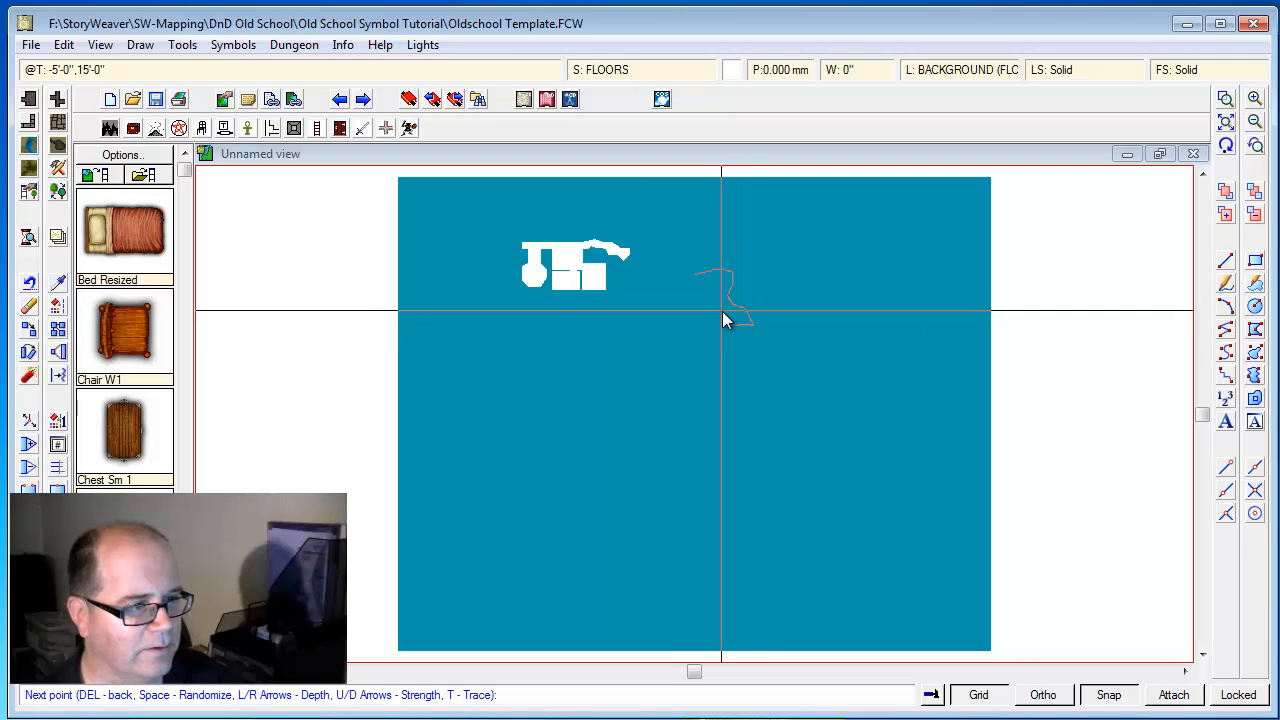
pyautogui.click(680, 298)
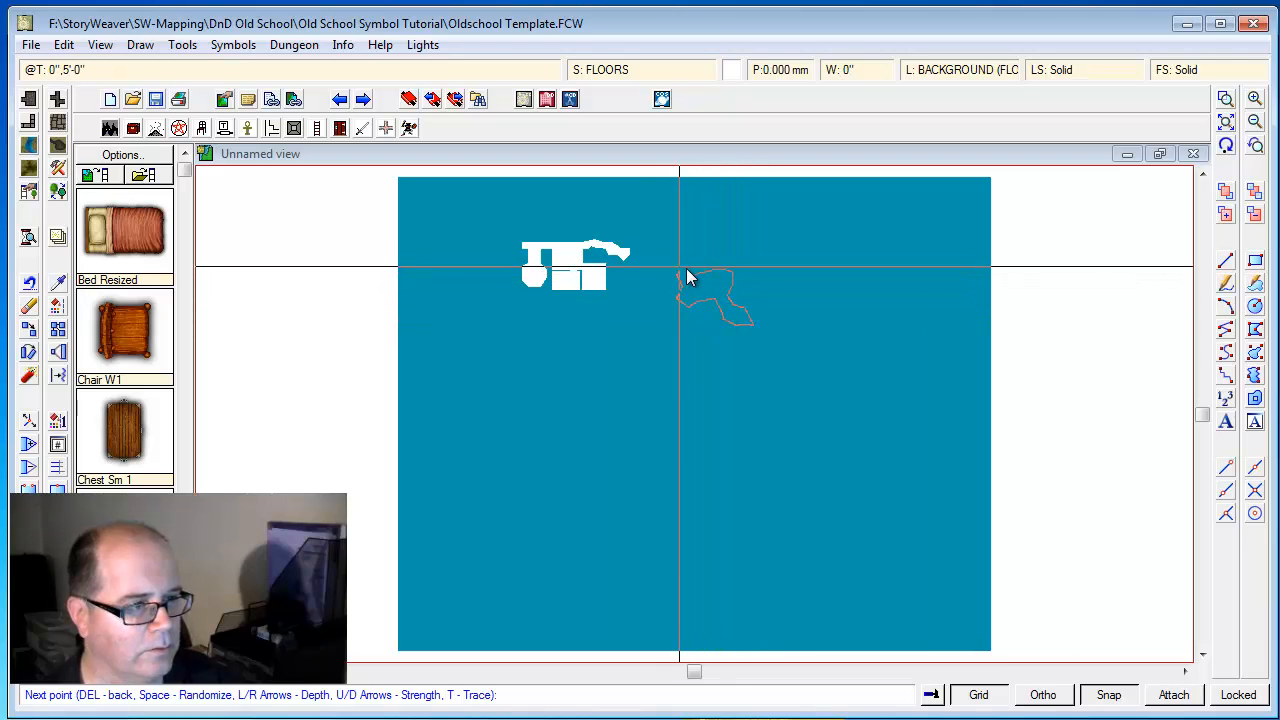
pyautogui.rightClick(694, 277)
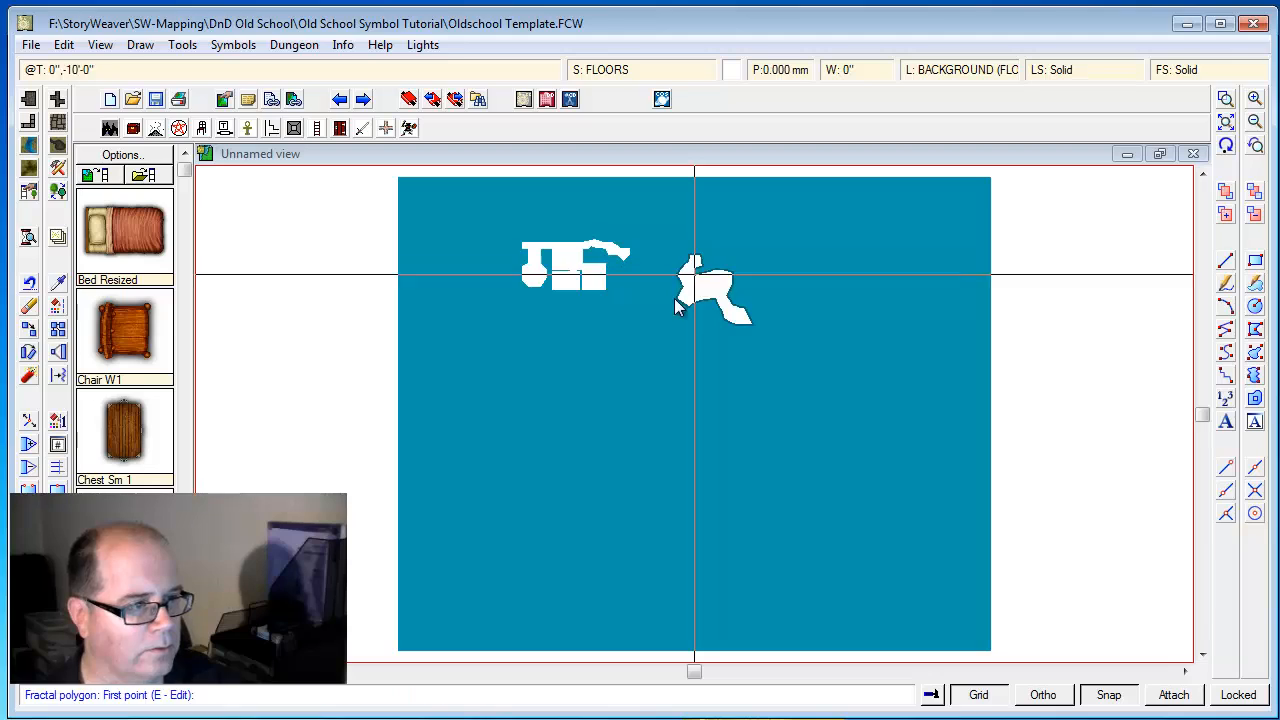